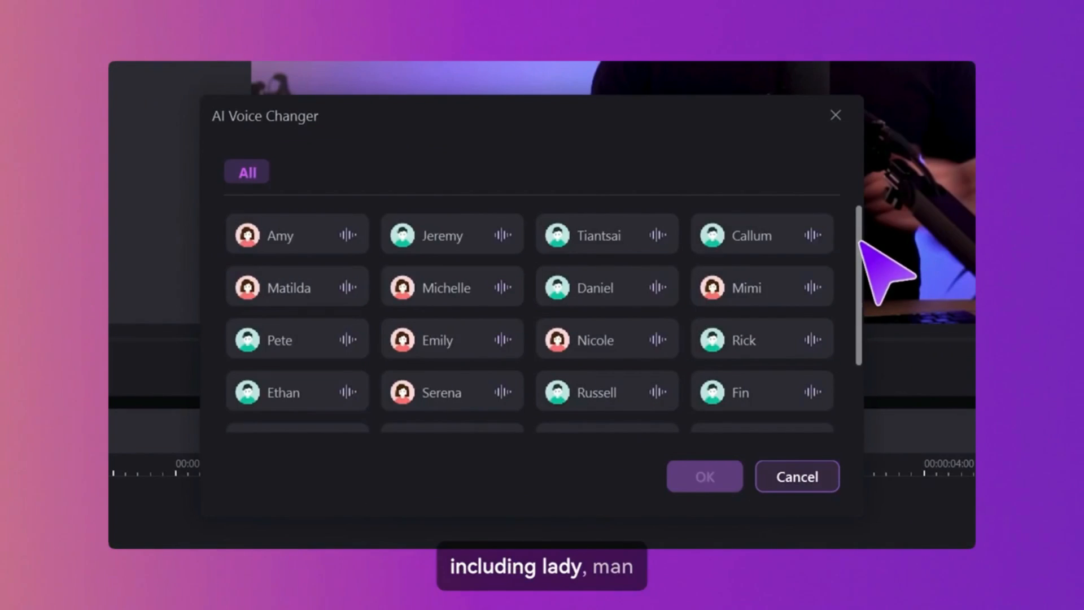
left_click_drag(860, 242, 862, 313)
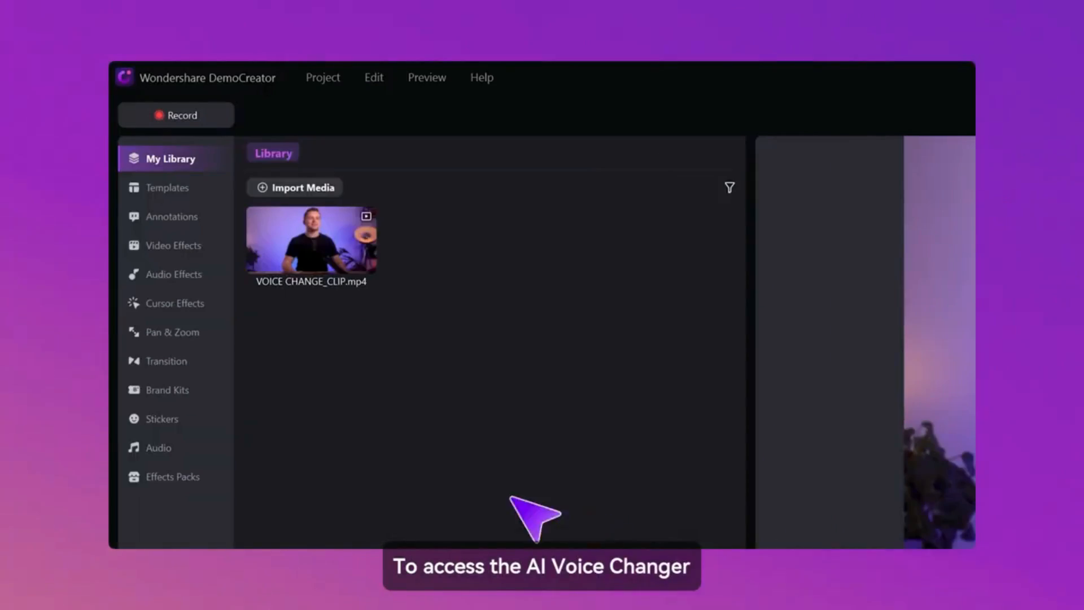
left_click(192, 273)
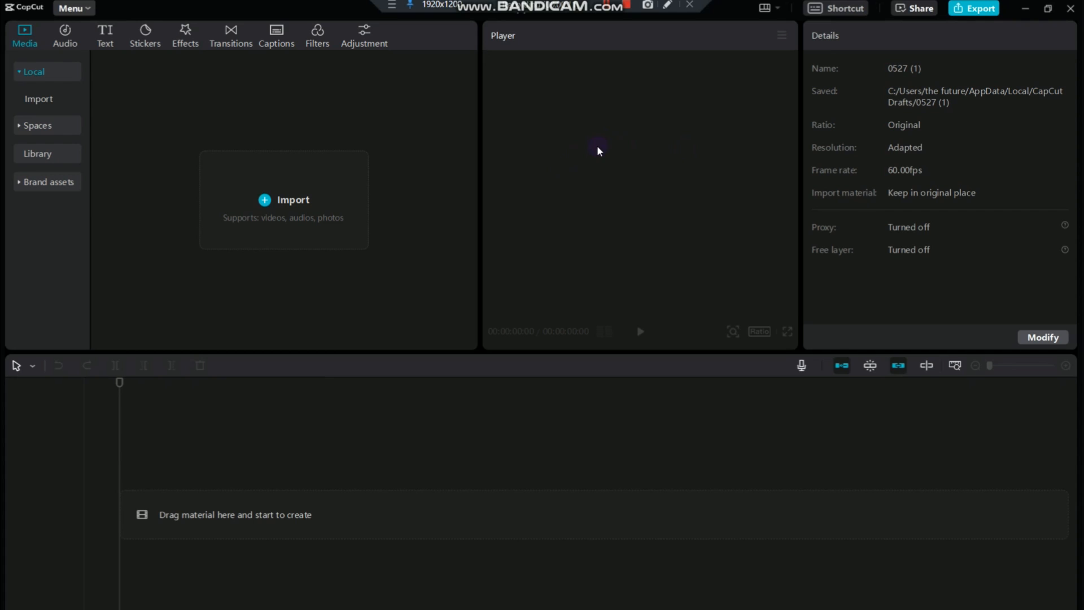
Import the video VID_20240221_173634 from the Desktop and place it at the start of the timeline
left_click(305, 184)
left_click(488, 227)
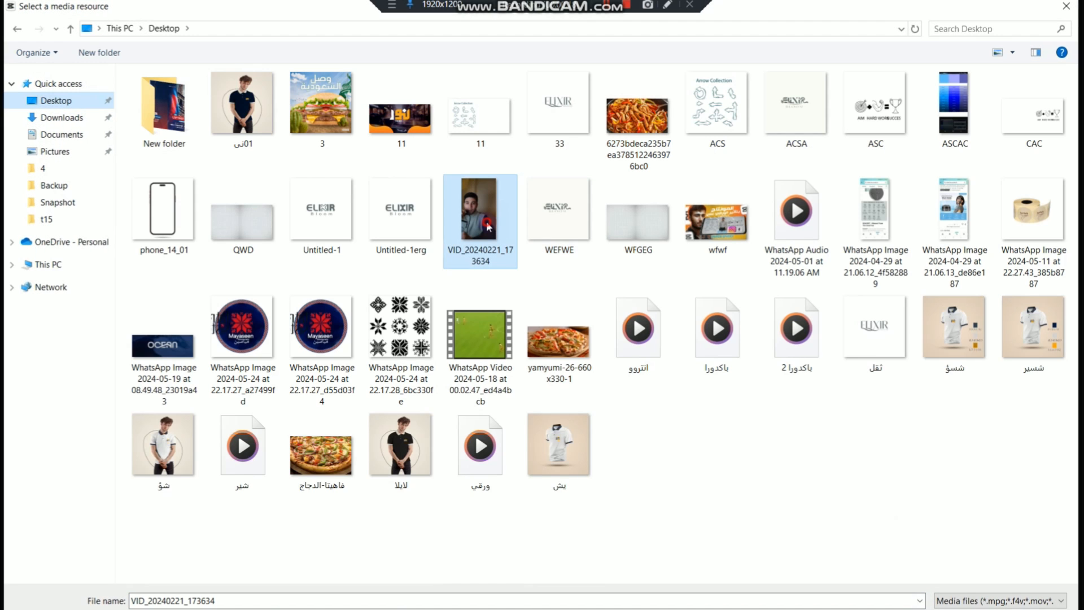
double_click(488, 227)
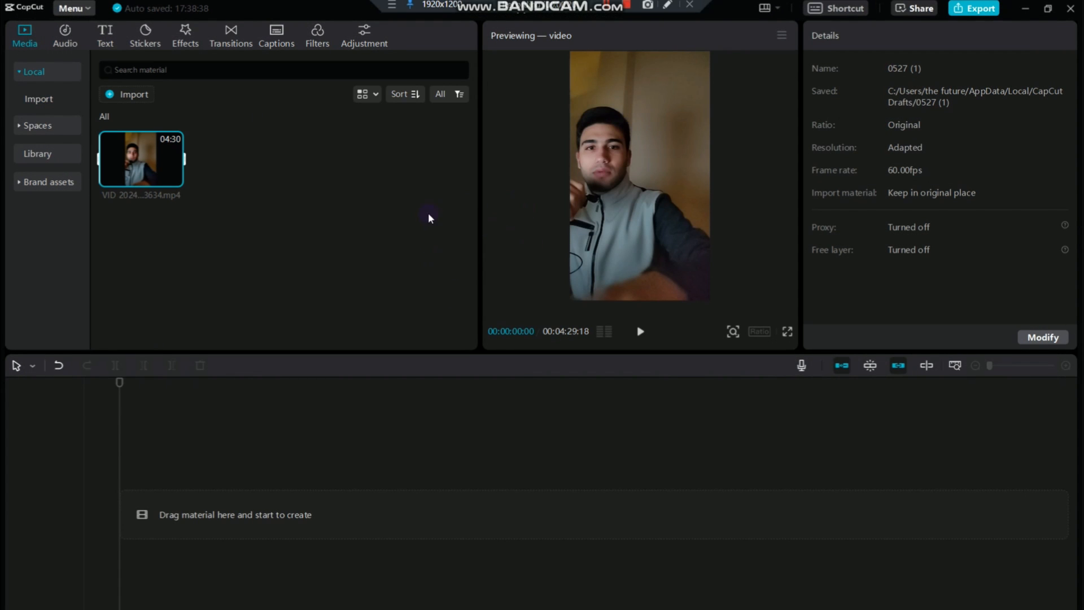
mouse_move(166, 173)
left_click_drag(155, 161, 120, 515)
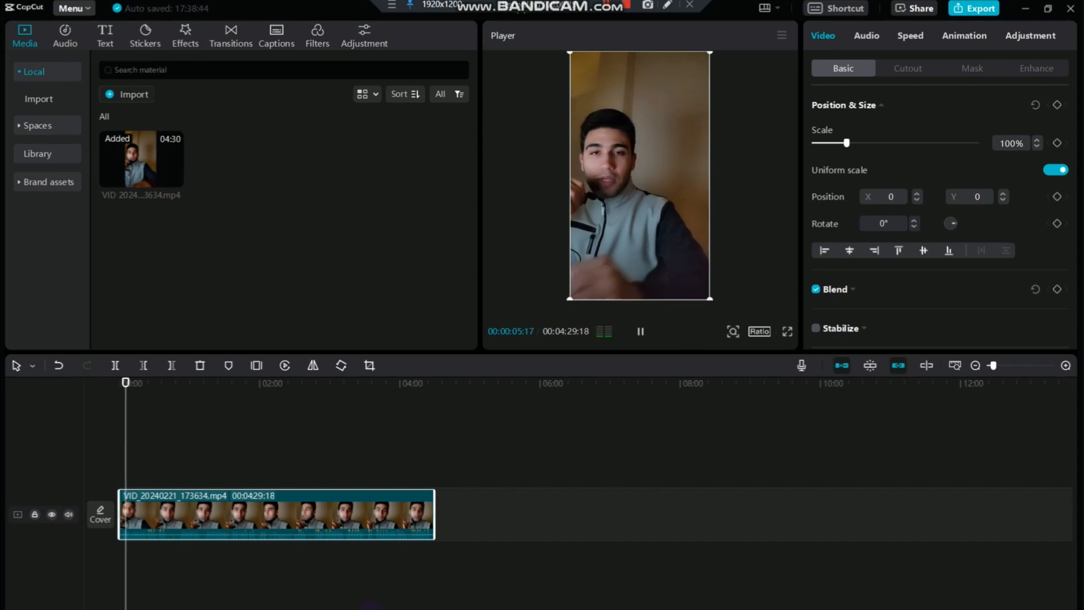
Preview the opening seconds of the clip from its start and park the playhead at 00:00:28:10
key("space")
left_click(84, 383)
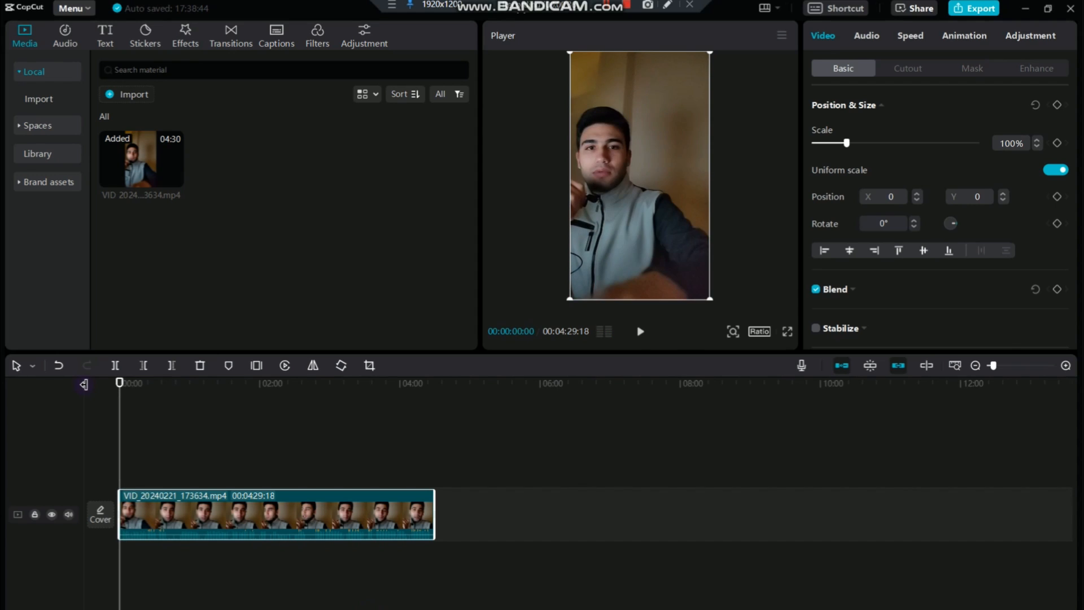
key("space")
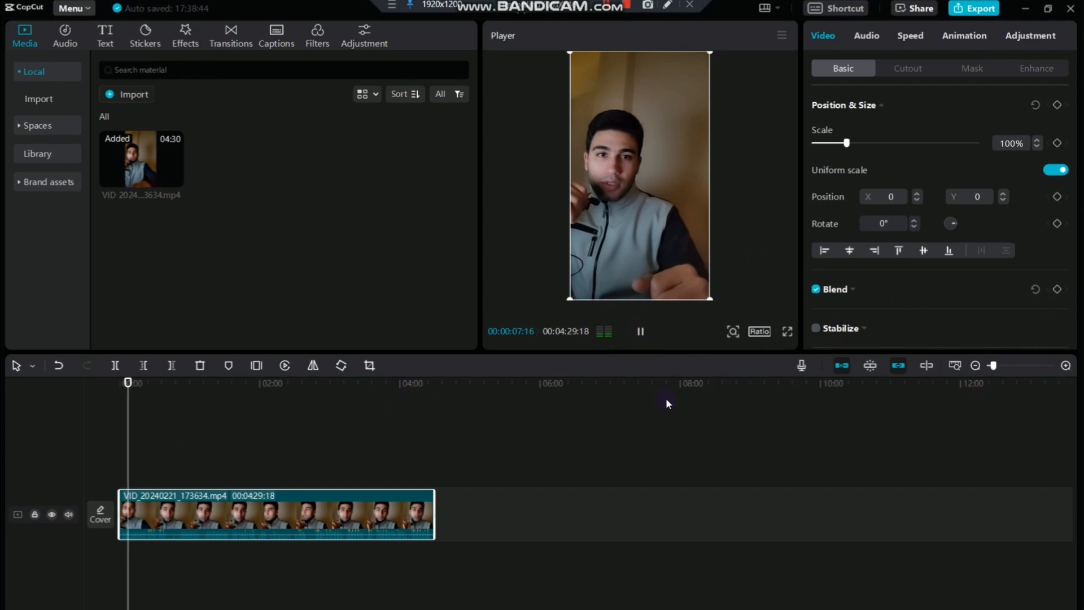
key("space")
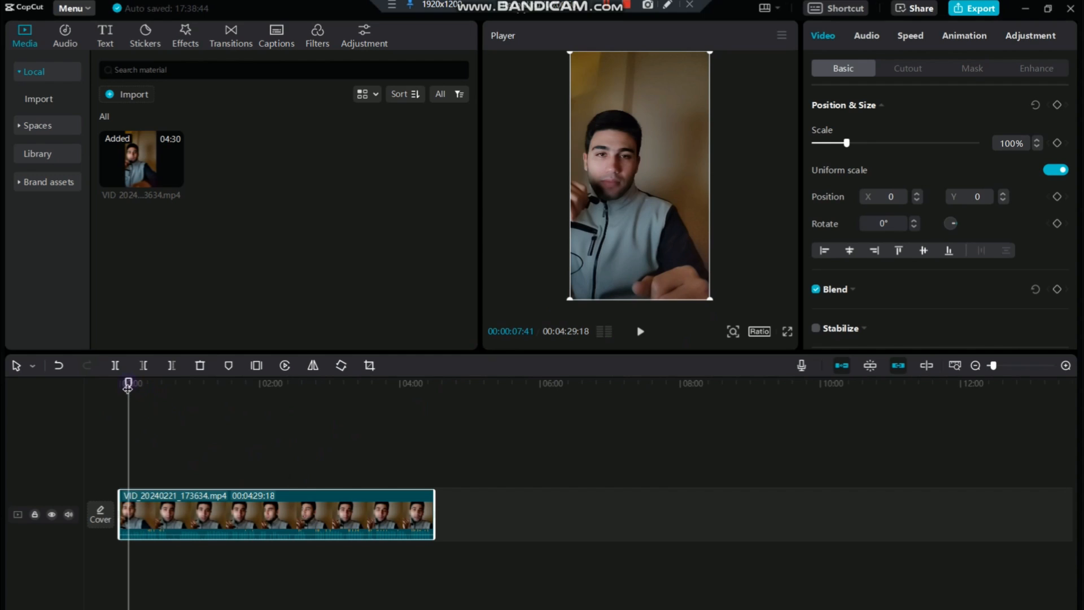
left_click_drag(127, 387, 152, 384)
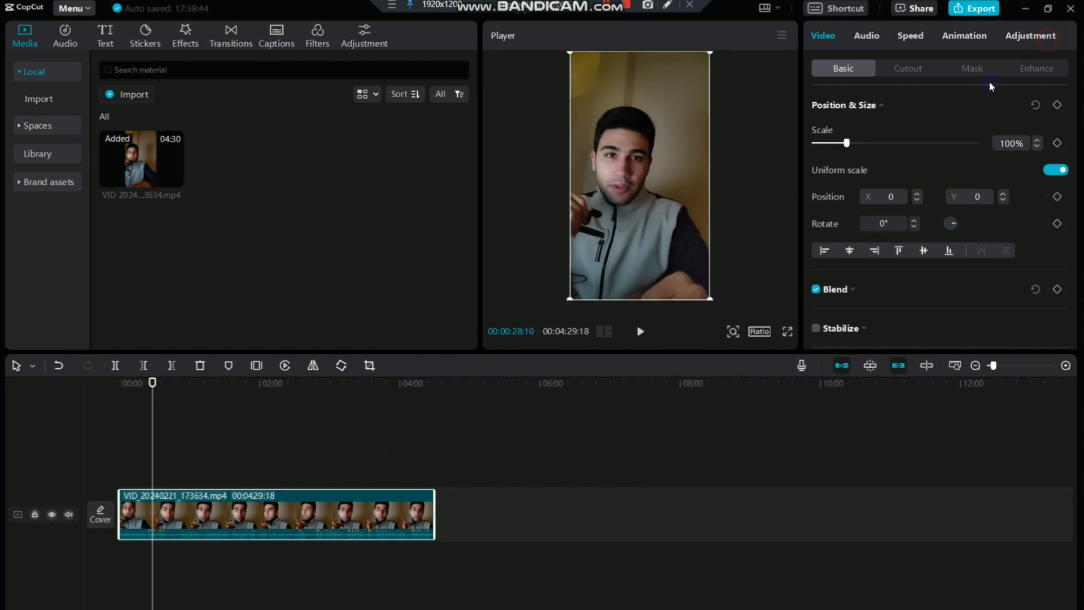
In the clip's basic color adjustments, set Temp to -10, Hue to 8 and Saturation to 3
left_click(1030, 35)
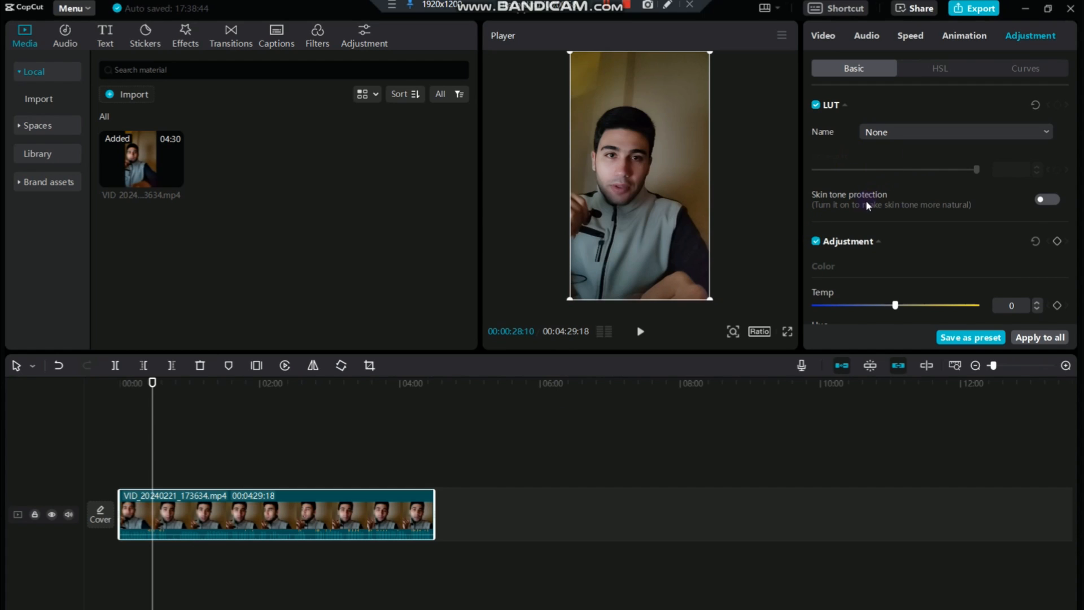
scroll(865, 200, "down", 3)
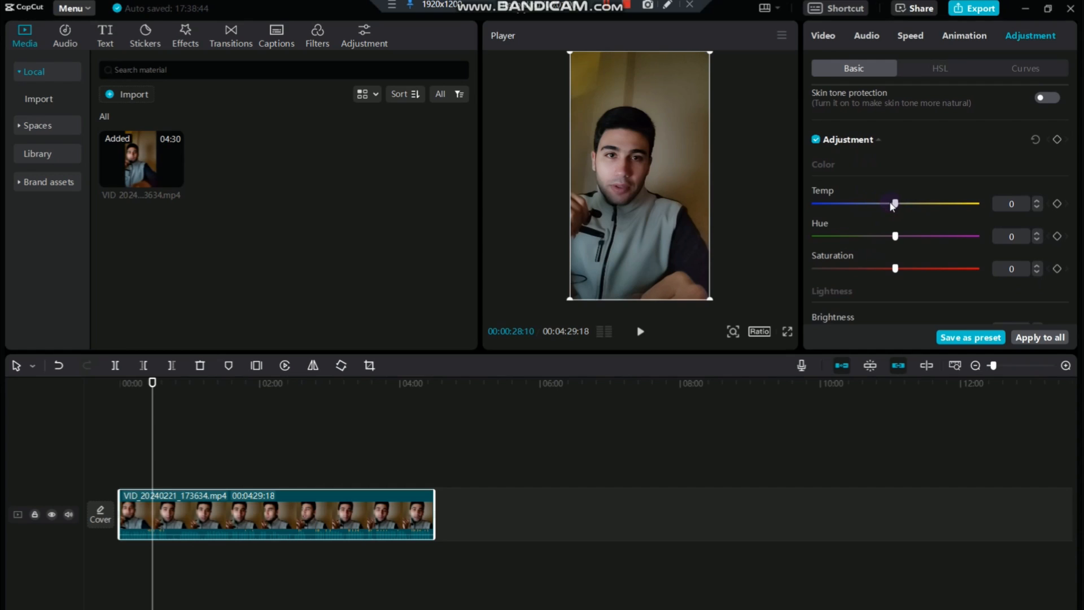
left_click_drag(892, 203, 914, 229)
left_click_drag(913, 228, 905, 228)
left_click_drag(895, 268, 899, 268)
Set the clip's Brightness to 1 and Contrast to 1
scroll(885, 241, "down", 2)
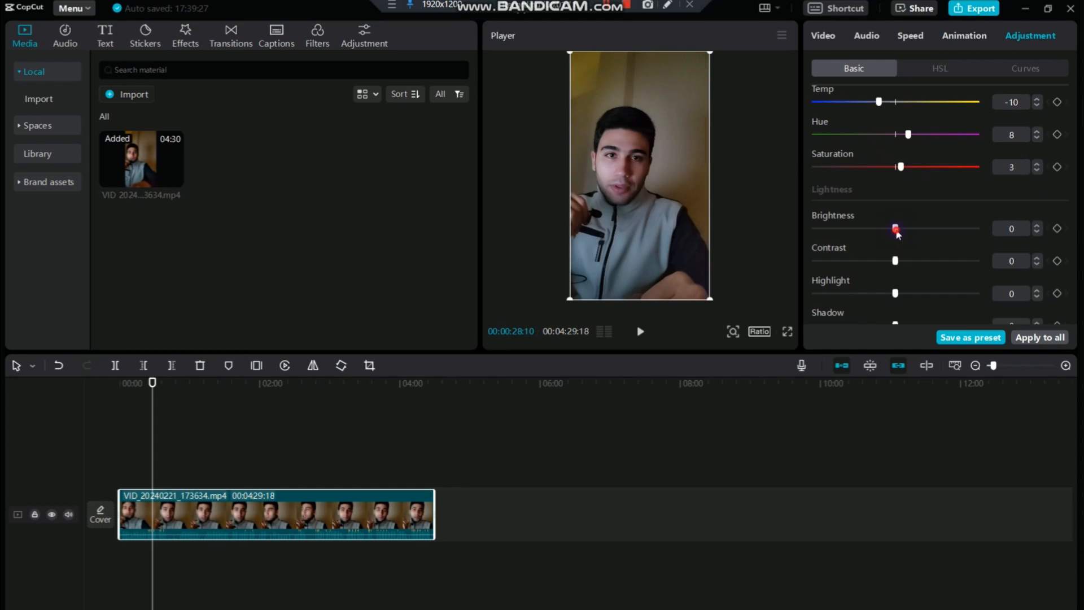
left_click_drag(895, 228, 895, 228)
scroll(920, 256, "down", 3)
Set the clip's lightness values to Highlight 2, Shadow -2, Whites 3 and Blacks 1
left_click(894, 242)
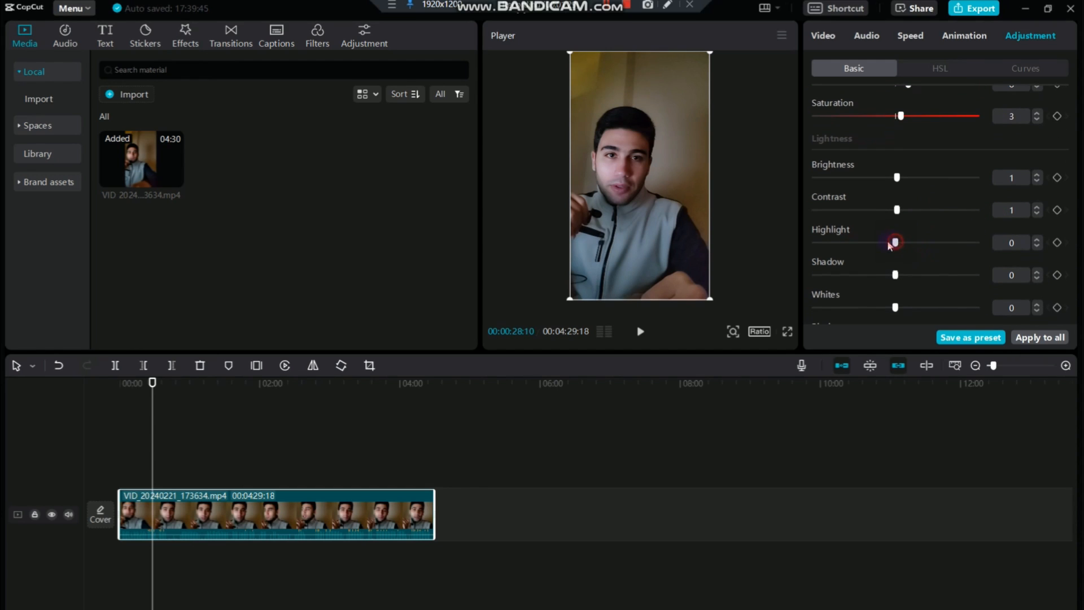
mouse_move(889, 243)
left_mouse_down()
mouse_move(924, 242)
mouse_move(899, 242)
left_mouse_up()
left_click(1020, 242)
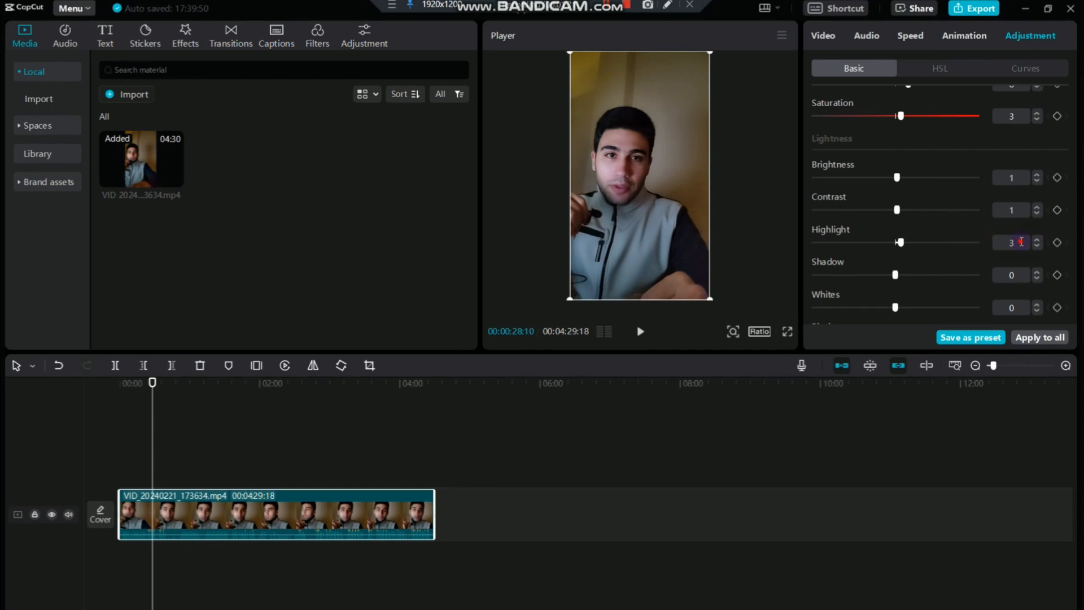
type("2")
left_click(947, 235)
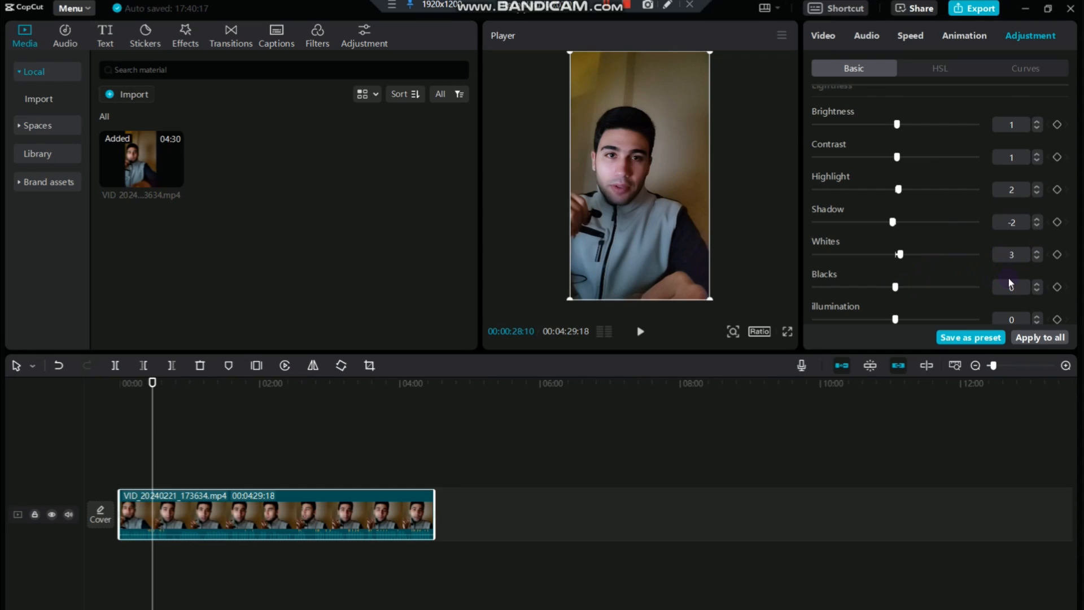
left_click(1009, 279)
type("1")
Set the clip's illumination to 3
scroll(919, 294, "down", 3)
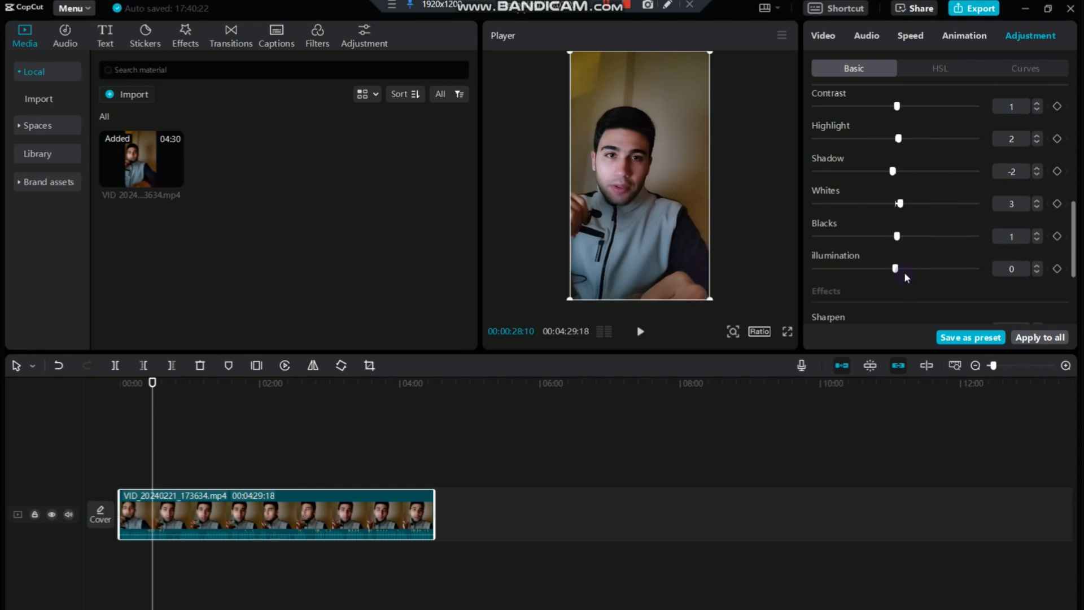
left_click(1019, 270)
scroll(923, 254, "down", 6)
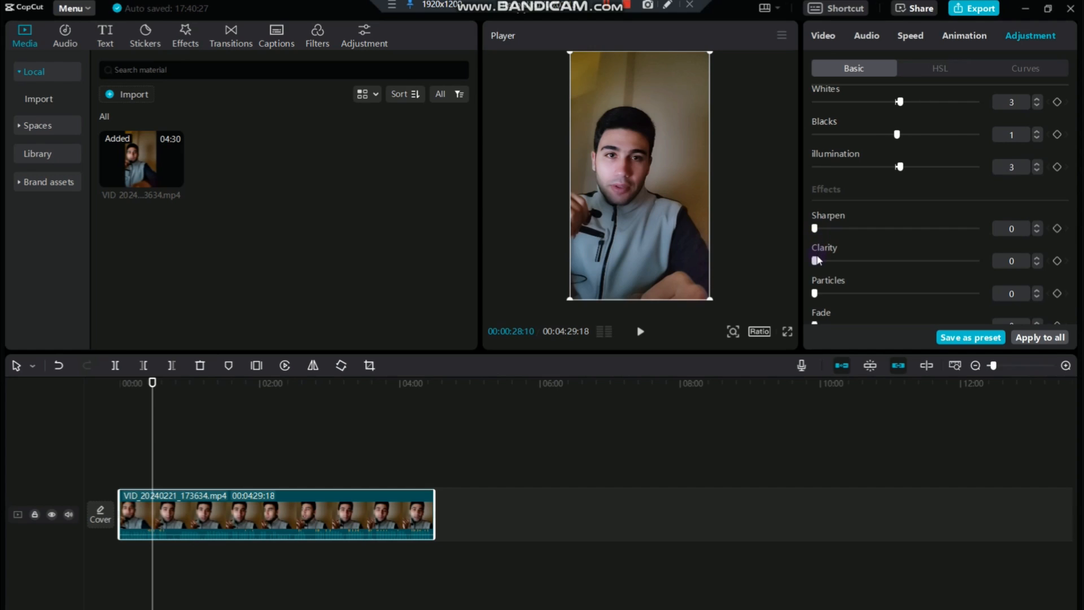
In the clip's HSL adjustments, lower the hue of the reds and oranges and set the yellow hue to -23
scroll(816, 257, "down", 3)
scroll(880, 180, "up", 15)
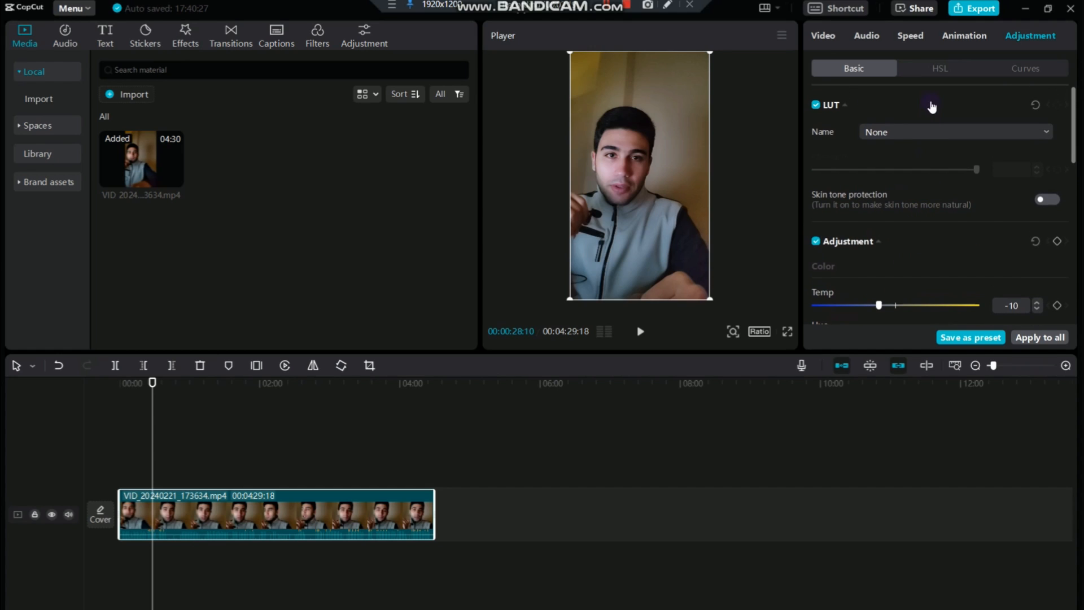
left_click(933, 73)
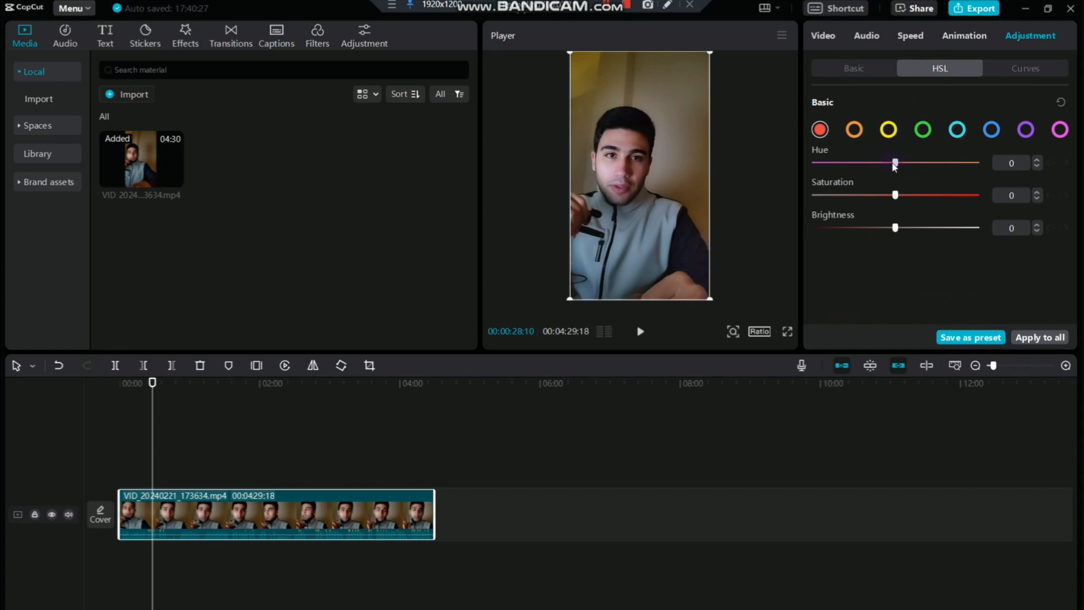
mouse_move(896, 163)
left_mouse_down()
mouse_move(832, 164)
mouse_move(927, 160)
mouse_move(876, 162)
mouse_move(891, 164)
left_mouse_up()
left_click(854, 129)
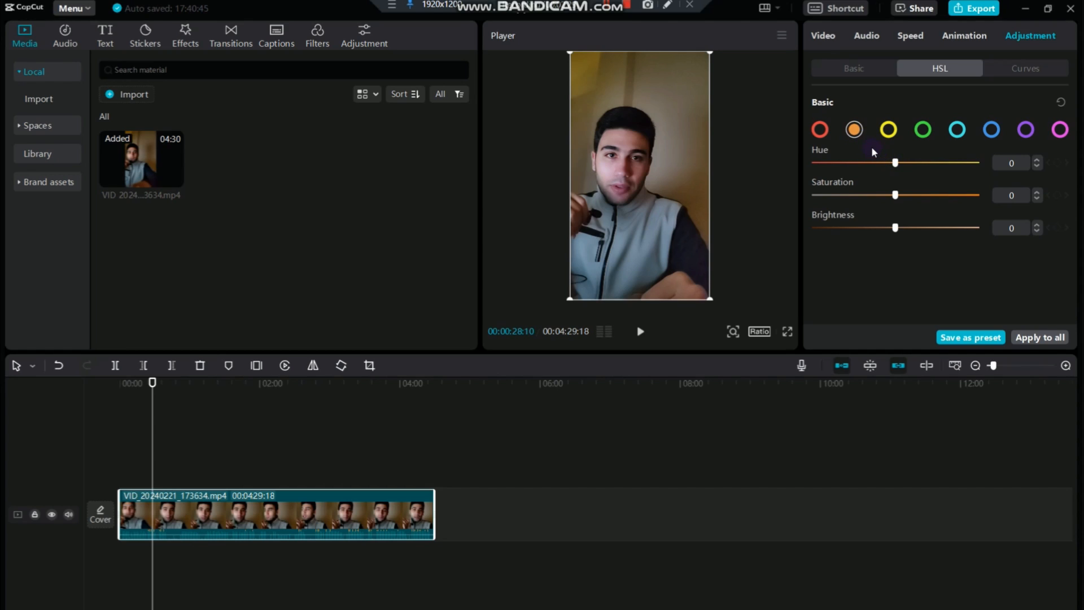
left_click_drag(895, 163, 865, 171)
left_click(888, 130)
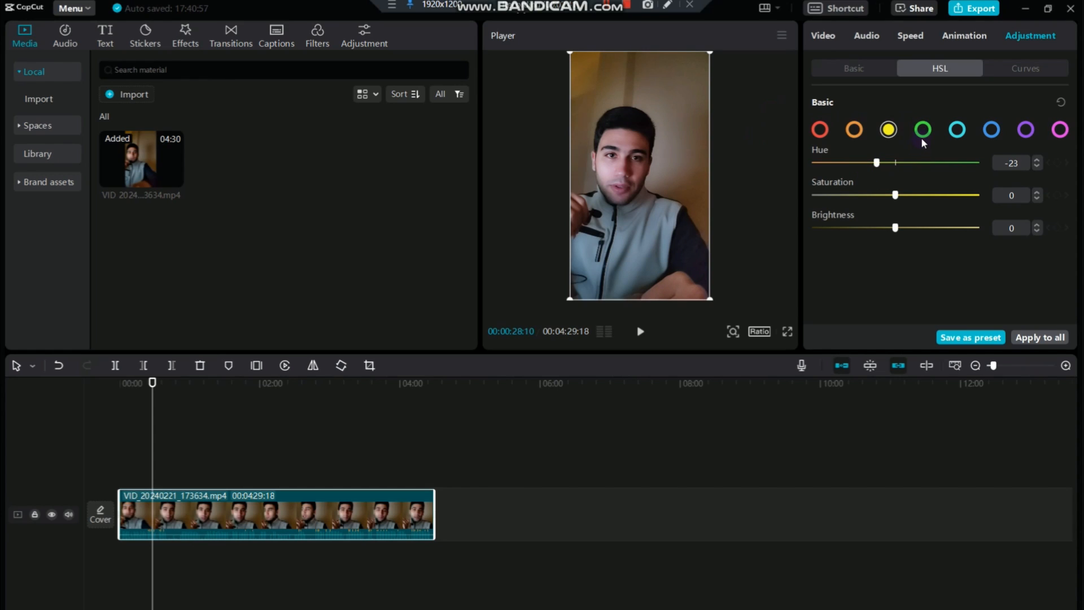
Lower the hue of the greens and set the cyan hue to -19
left_click(923, 131)
mouse_move(897, 164)
left_mouse_down()
mouse_move(867, 162)
mouse_move(985, 154)
mouse_move(834, 163)
mouse_move(953, 156)
mouse_move(879, 165)
left_mouse_up()
left_click(956, 130)
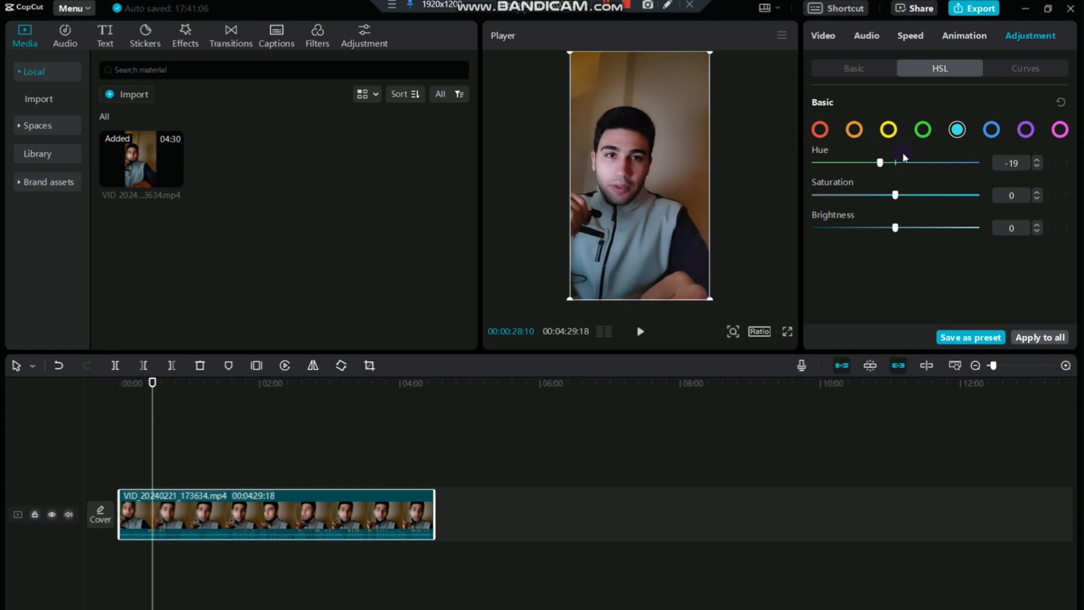
Raise the hue of the blues while slightly lowering their brightness, and raise the hue of the purples
left_click(991, 129)
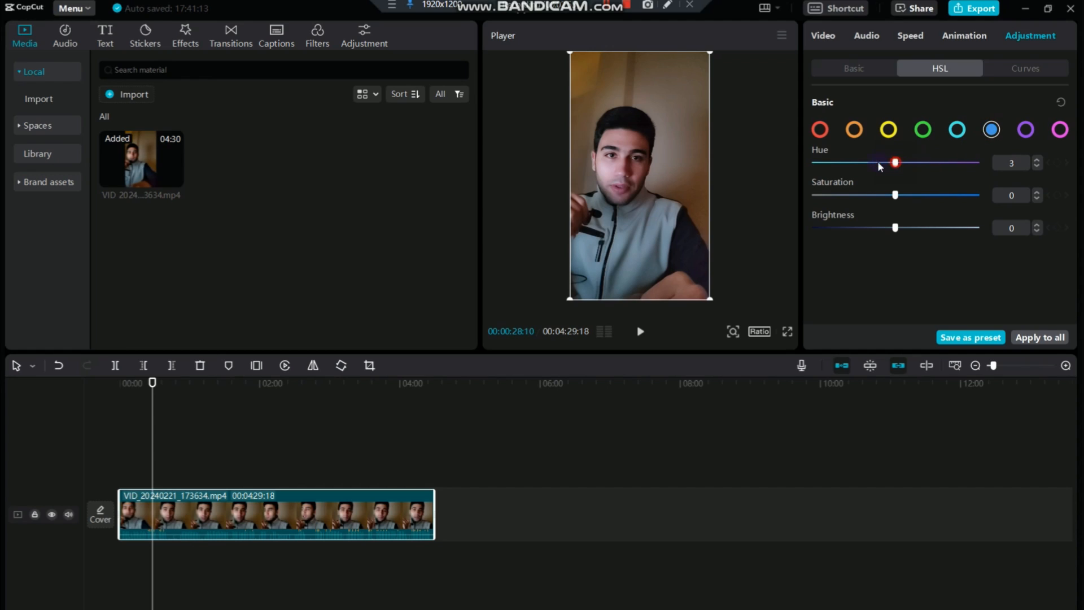
left_click_drag(877, 160, 913, 161)
left_click(911, 162)
mouse_move(895, 227)
left_mouse_down()
mouse_move(884, 226)
mouse_move(956, 220)
mouse_move(891, 228)
left_mouse_up()
left_click(1025, 129)
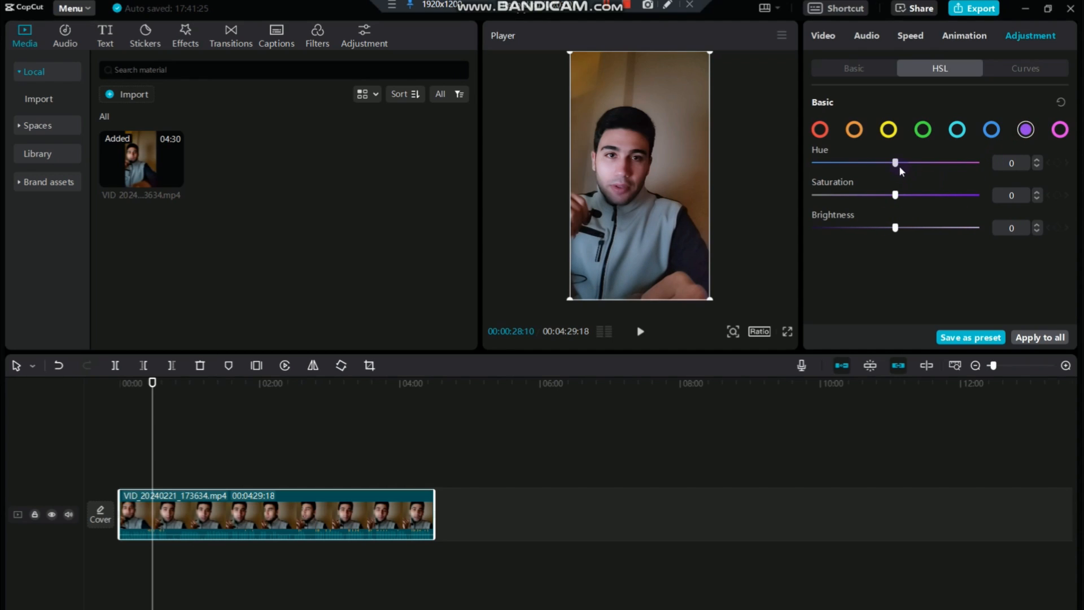
left_click_drag(899, 165, 925, 163)
Enable Face enhancement on the clip with Smooth 1, Brighten 2 and White teeth 17
left_click(823, 35)
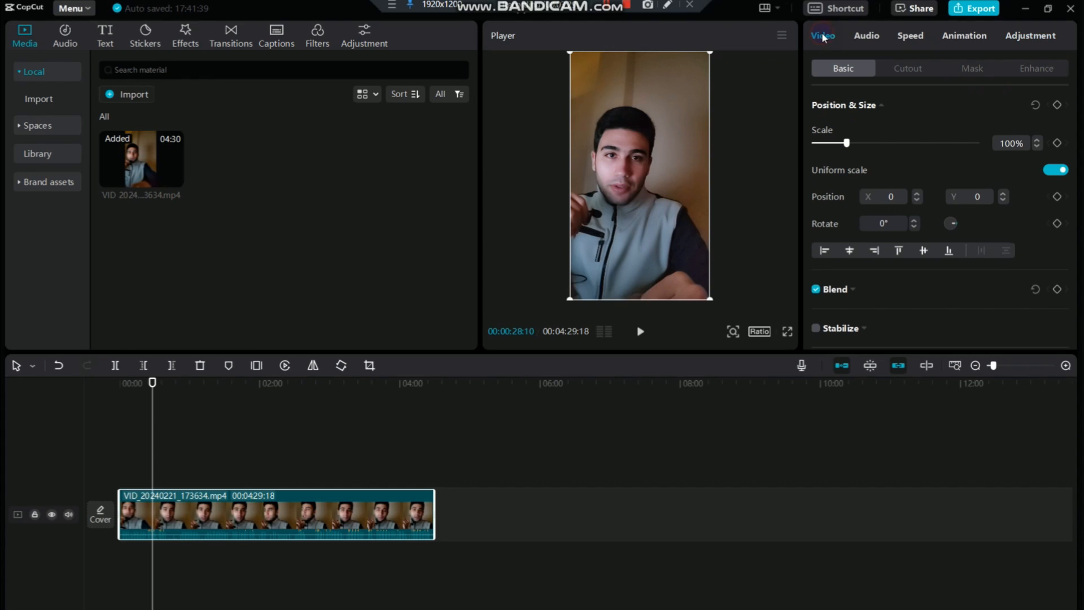
left_click(1035, 68)
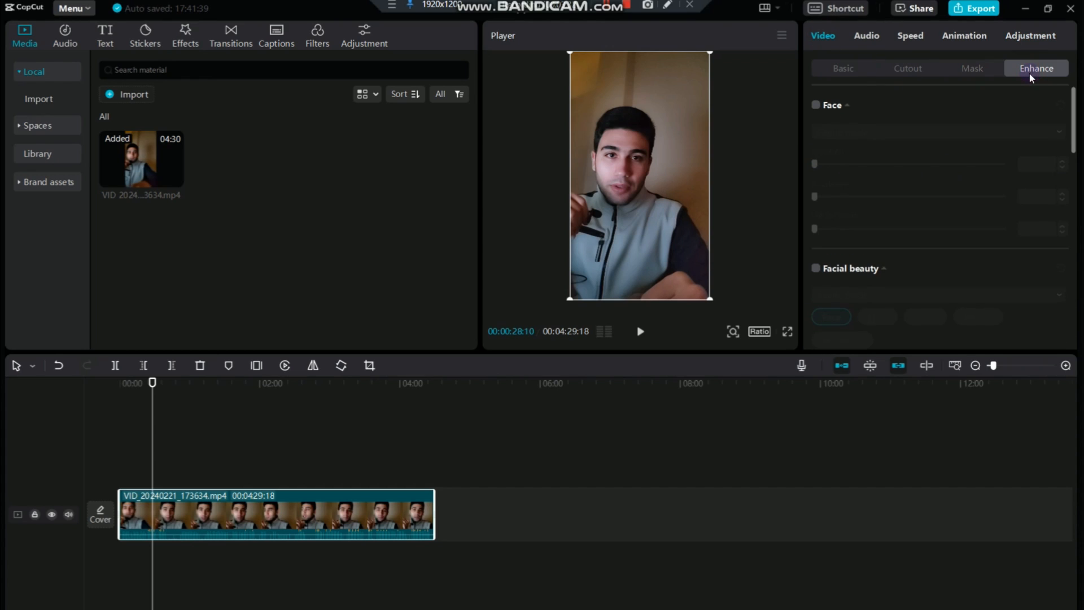
left_click(819, 105)
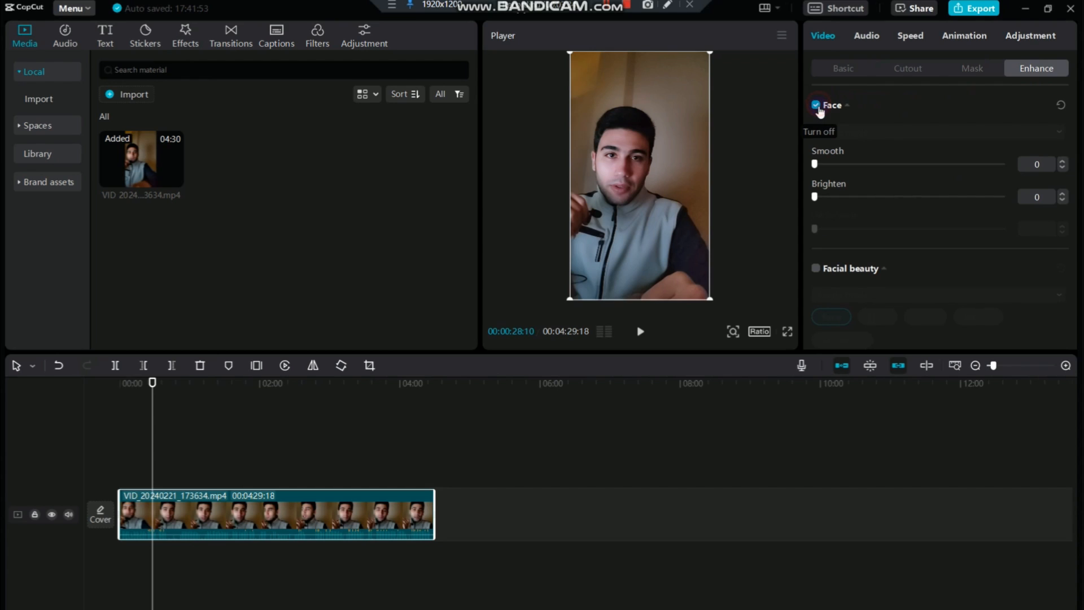
left_click(733, 331)
left_click(728, 354)
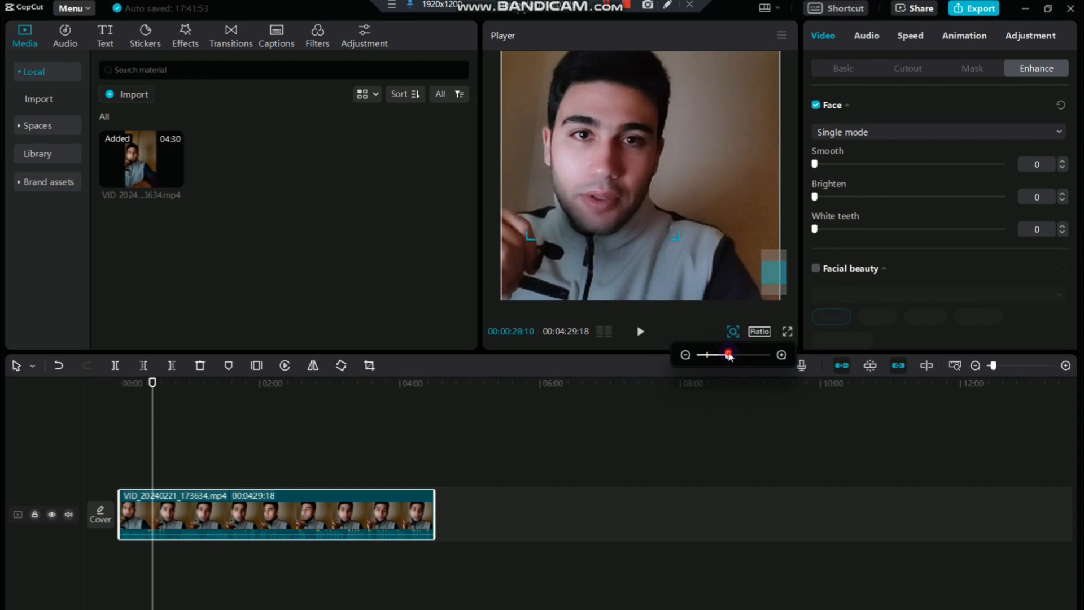
left_click_drag(814, 164, 930, 164)
left_click_drag(1002, 164, 819, 197)
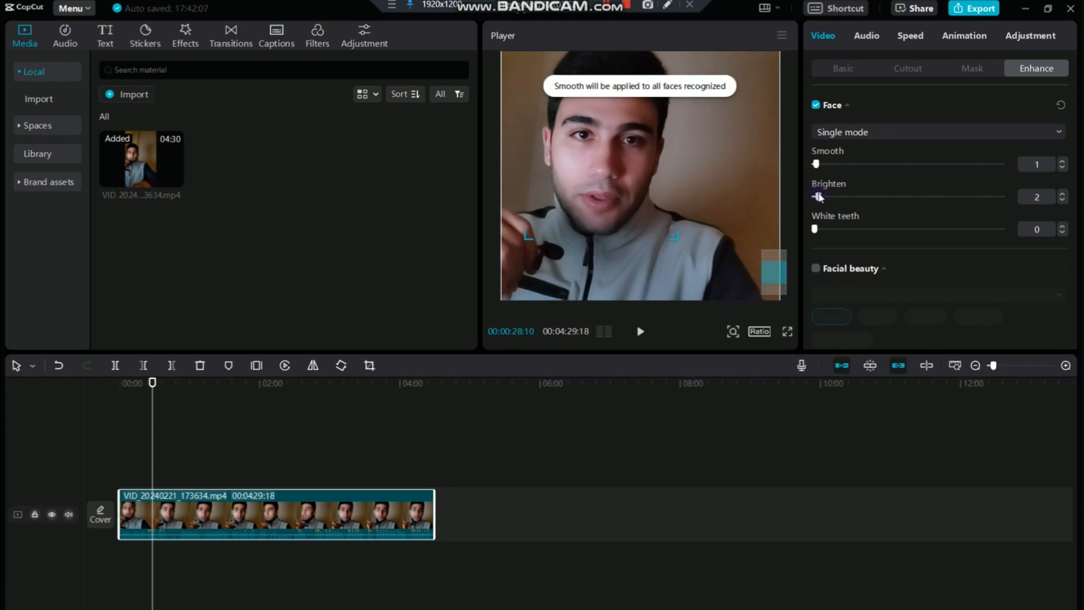
left_click_drag(815, 229, 842, 226)
Enable Facial beauty on the clip and make slight adjustments to the Slim, Shorten and Lower face settings
scroll(864, 213, "down", 5)
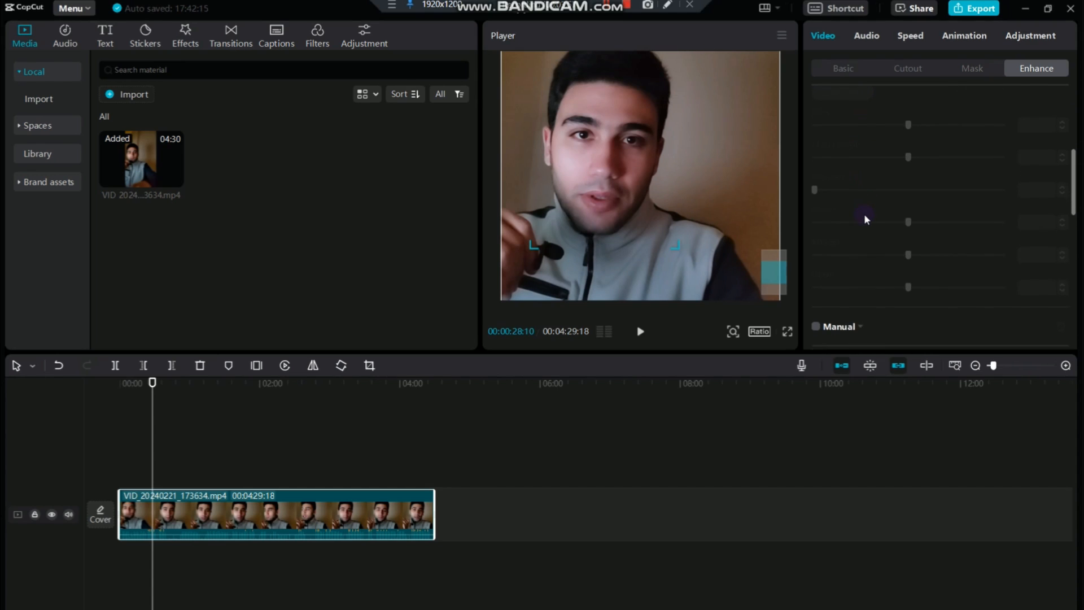
scroll(864, 213, "up", 5)
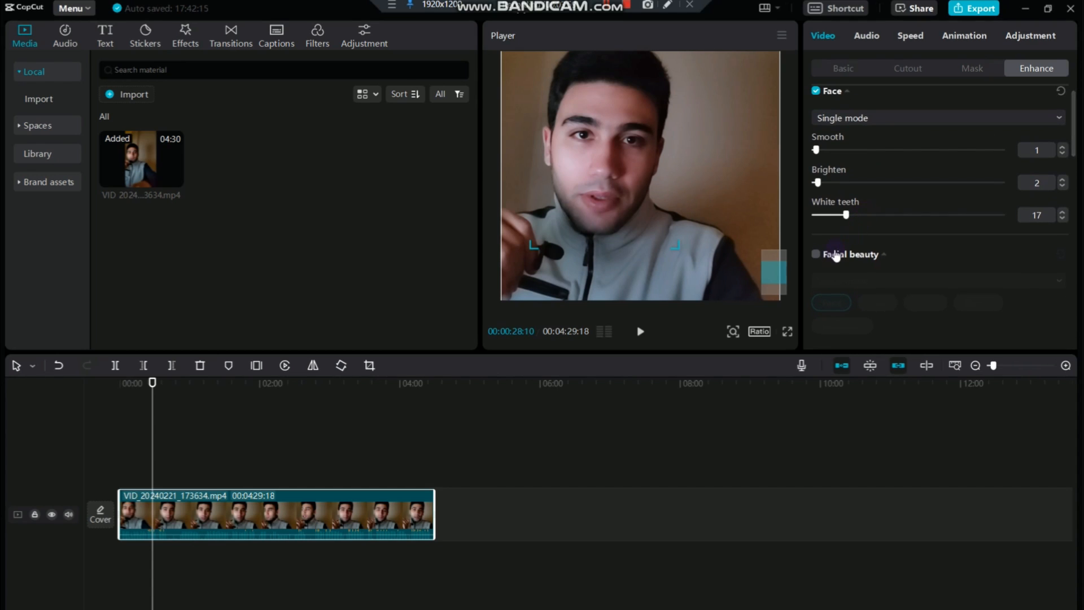
left_click(816, 254)
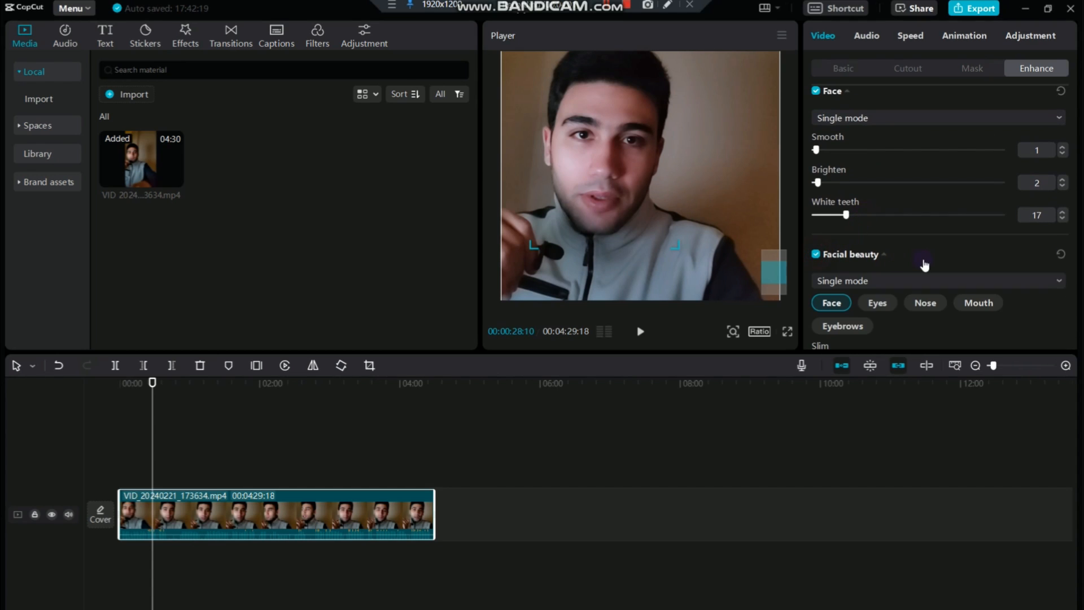
scroll(921, 248, "down", 5)
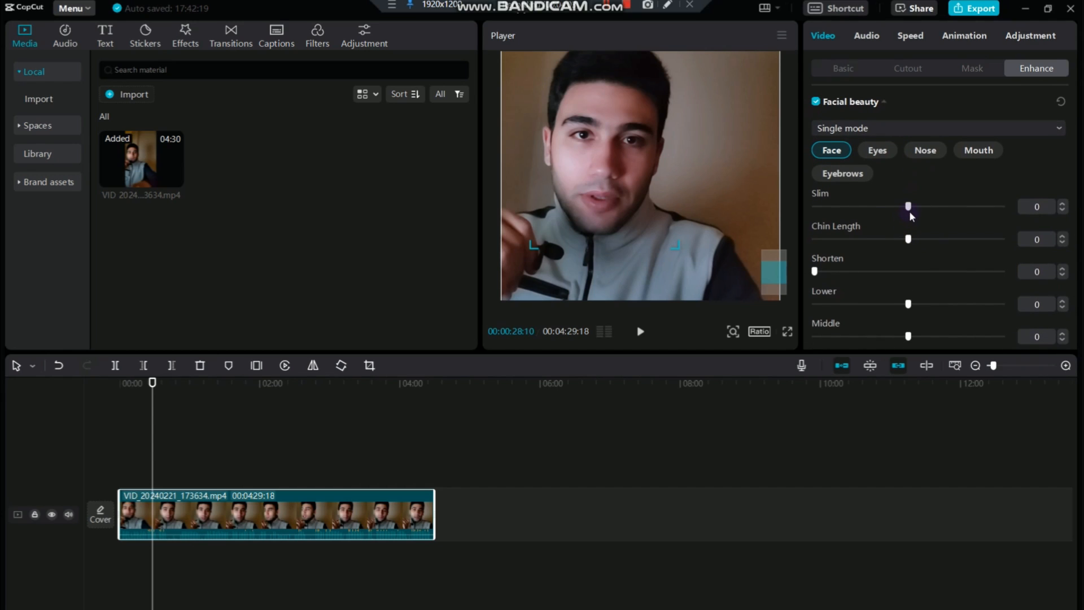
left_click_drag(909, 206, 907, 241)
mouse_move(815, 272)
left_mouse_down()
mouse_move(888, 270)
mouse_move(814, 271)
left_mouse_up()
mouse_move(908, 305)
left_mouse_down()
mouse_move(953, 293)
mouse_move(852, 293)
mouse_move(908, 300)
left_mouse_up()
scroll(843, 305, "up", 3)
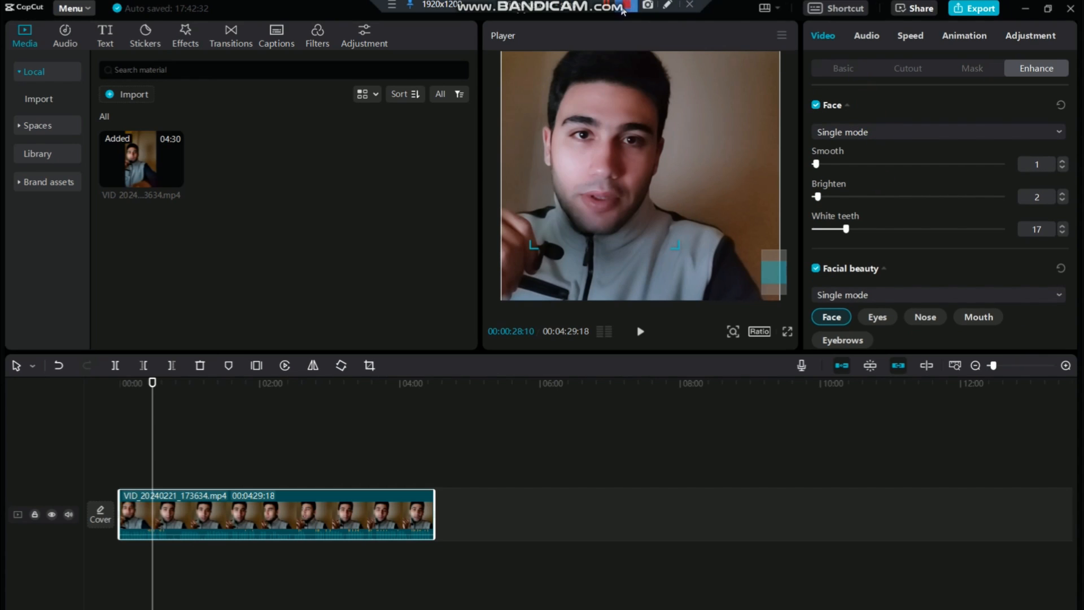
Apply Auto cutout to the clip to isolate the person from the background
left_click(849, 68)
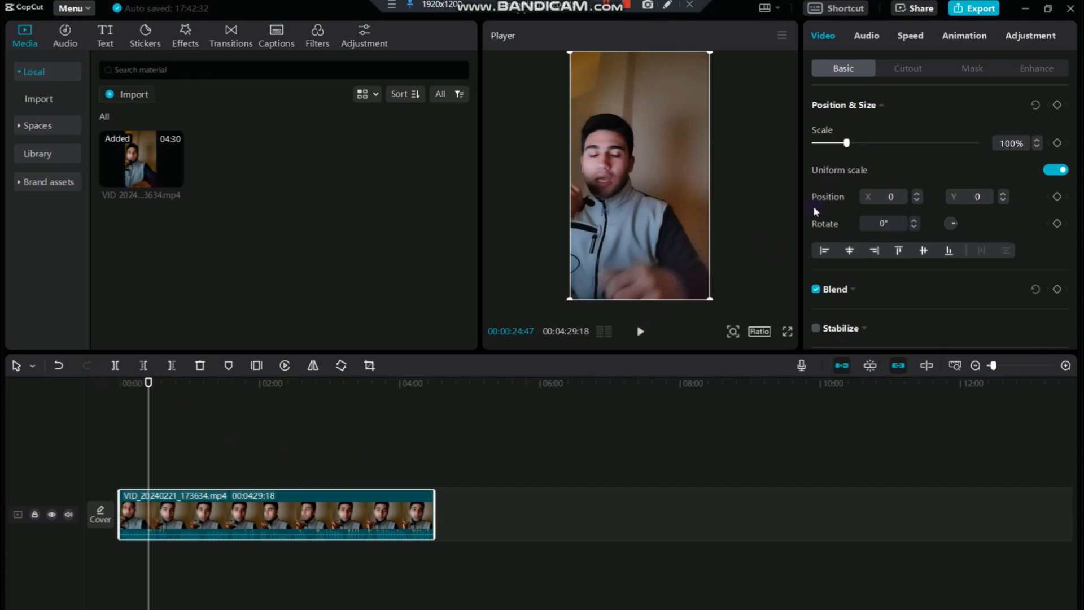
left_click(906, 69)
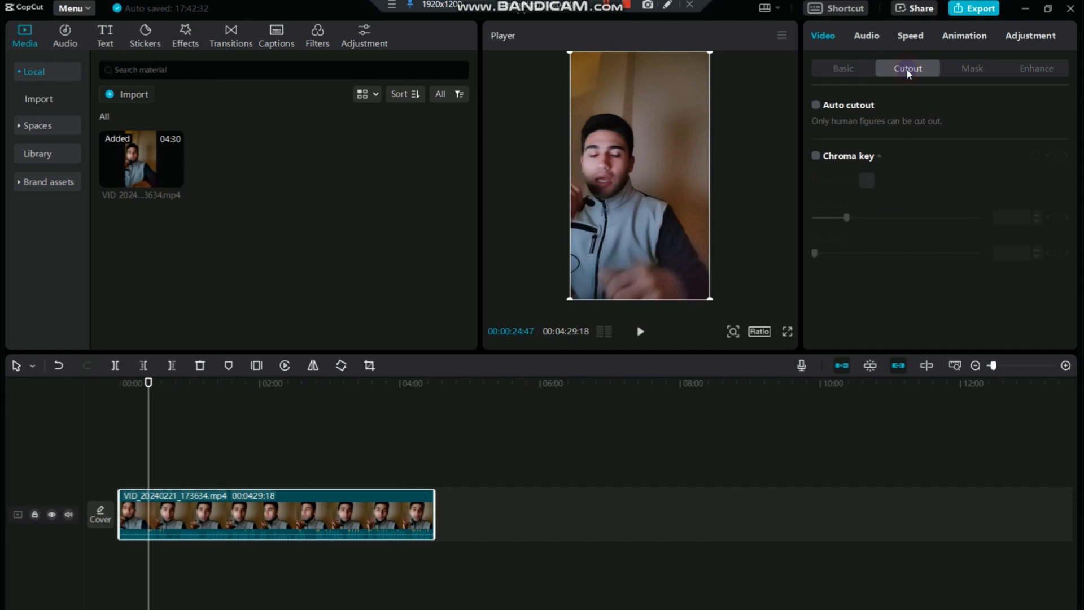
left_click(818, 104)
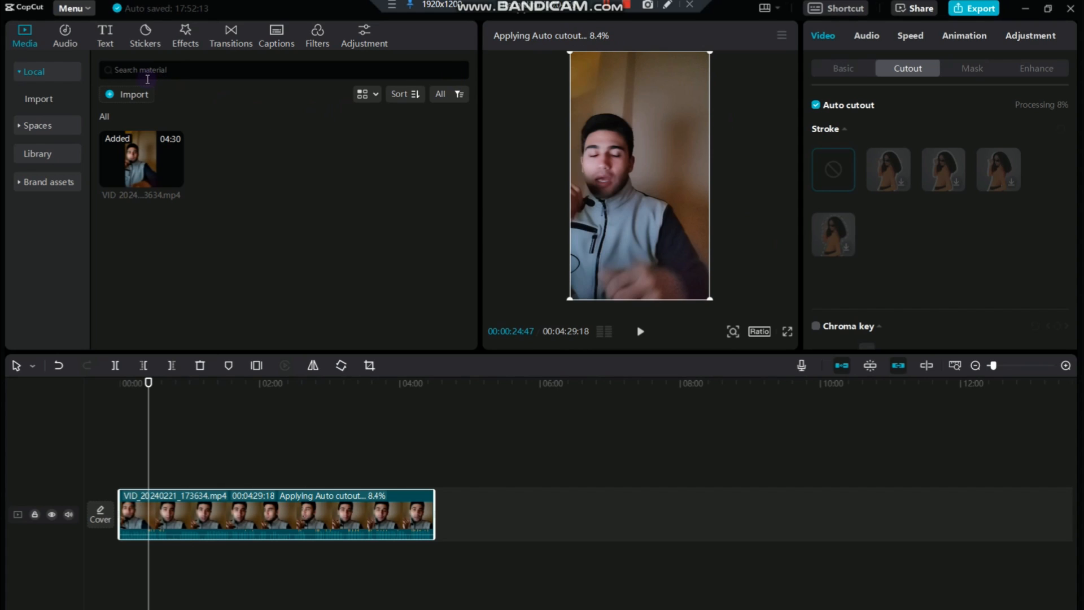
Import the digital-art-interior-lamp-design image and place it on the timeline track beneath the portrait video clip
left_click(130, 95)
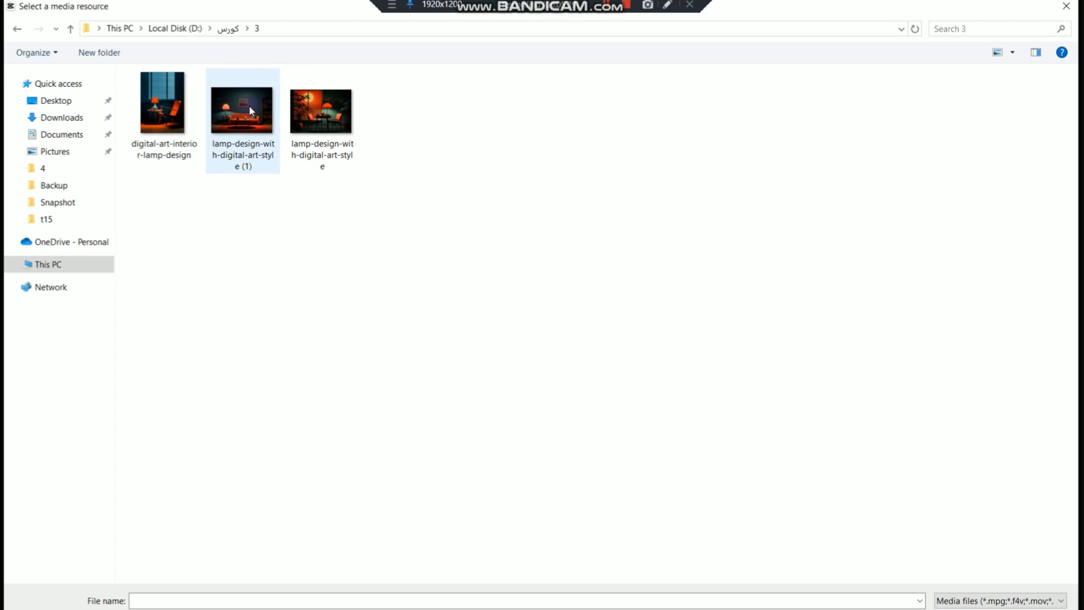
double_click(169, 135)
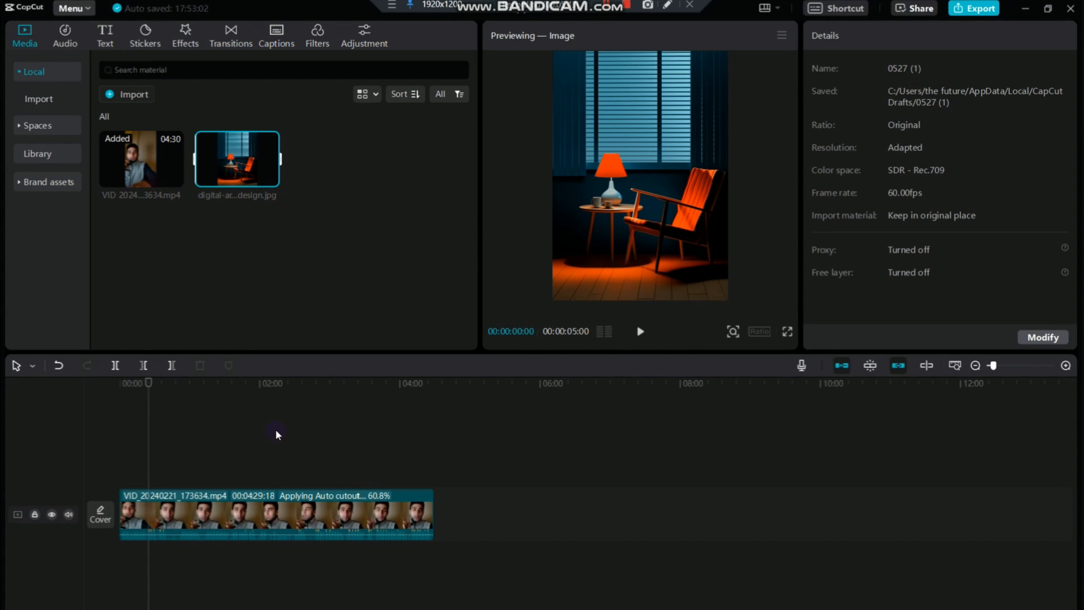
mouse_move(226, 164)
left_mouse_down()
mouse_move(225, 296)
mouse_move(451, 499)
mouse_move(436, 517)
mouse_move(443, 534)
mouse_move(474, 510)
mouse_move(610, 511)
left_mouse_up()
left_click_drag(330, 497, 327, 465)
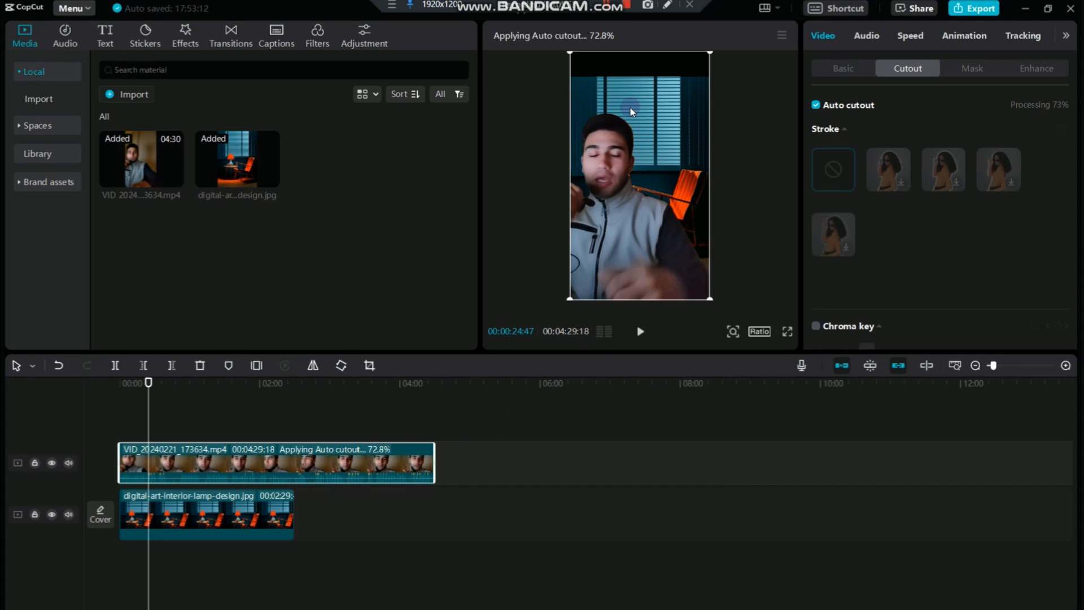
Scale the lamp image up to fill the portrait frame, and enlarge and reposition the speaker's cutout clip in front of it
left_click(253, 537)
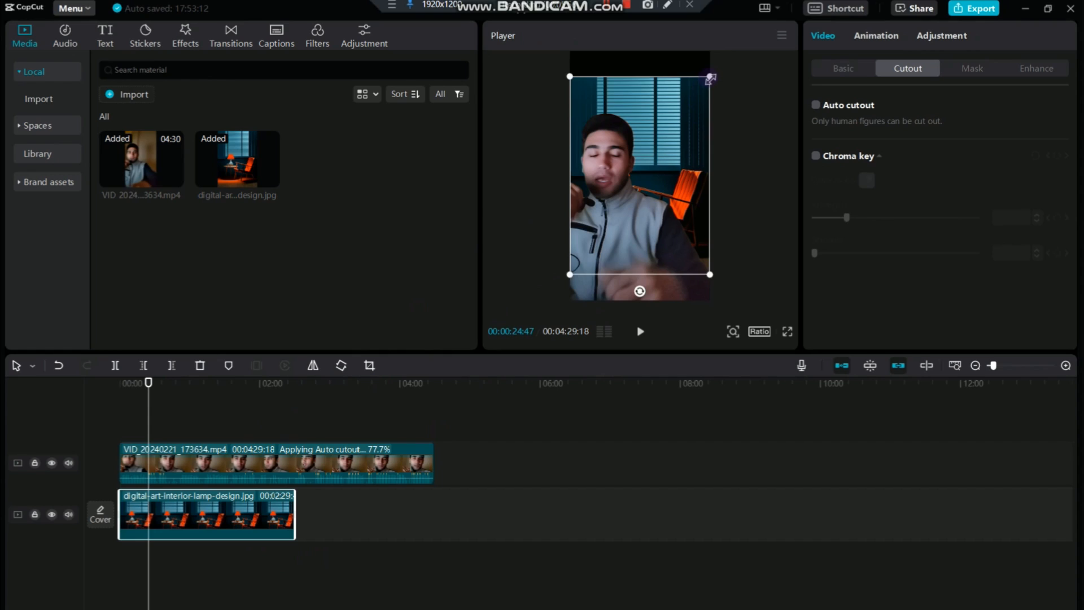
left_click_drag(709, 77, 726, 22)
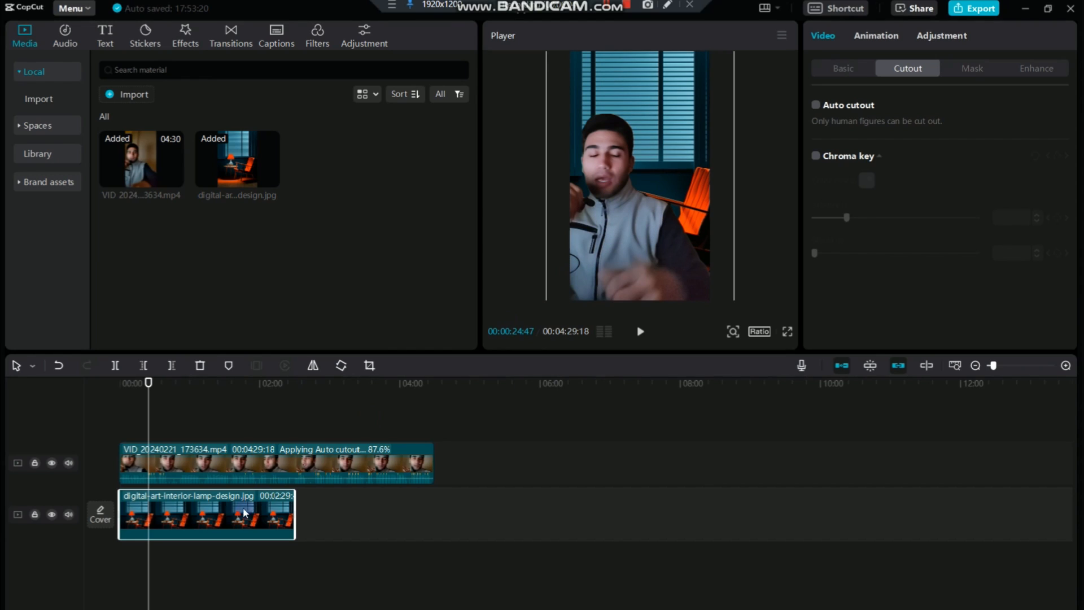
left_click(663, 158)
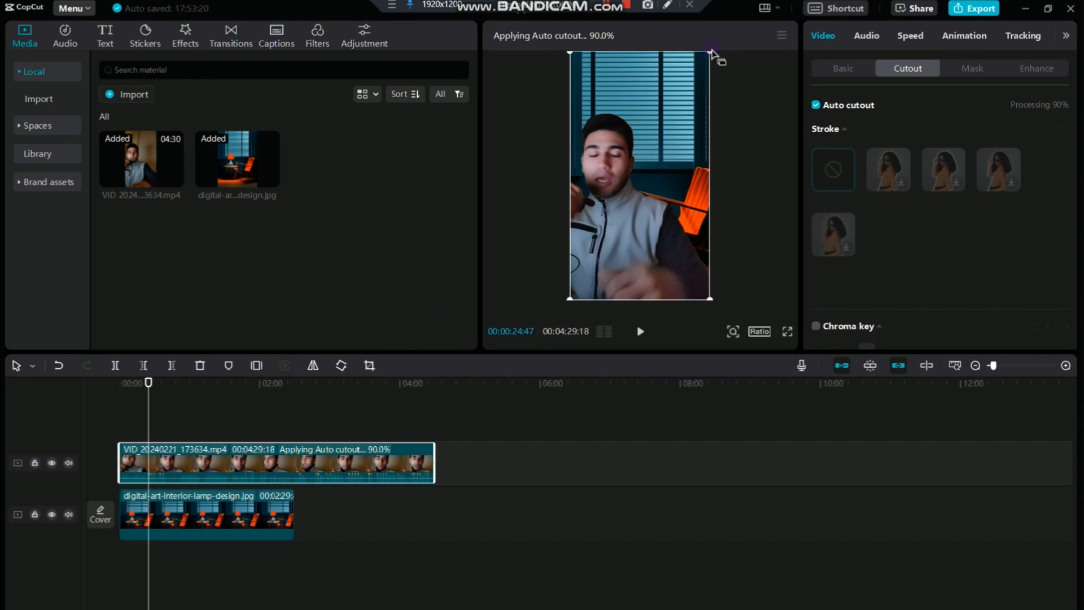
left_click_drag(710, 52, 743, 14)
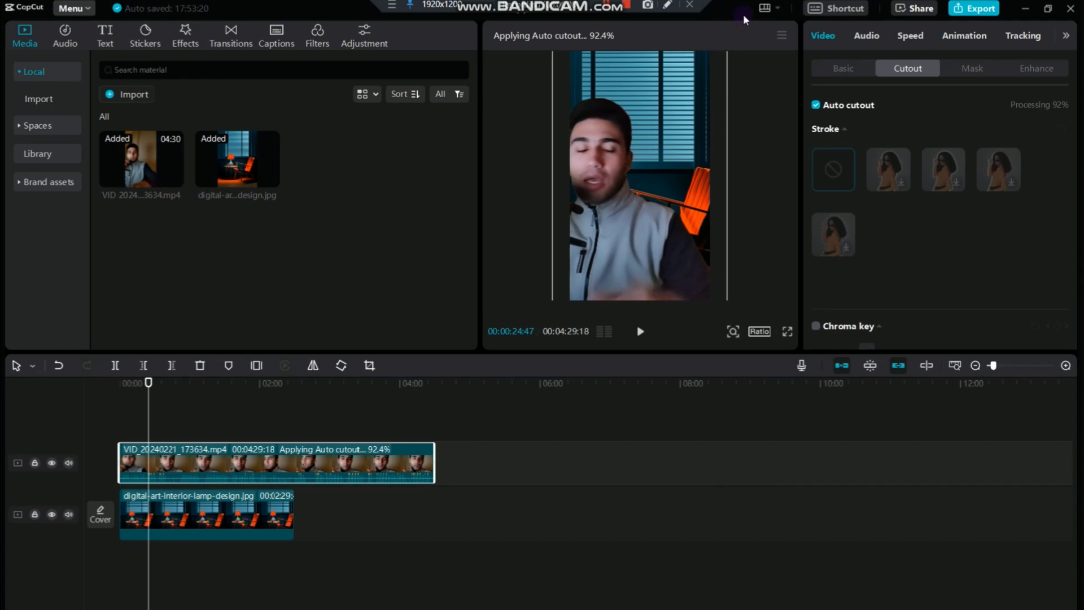
left_click_drag(650, 202, 661, 160)
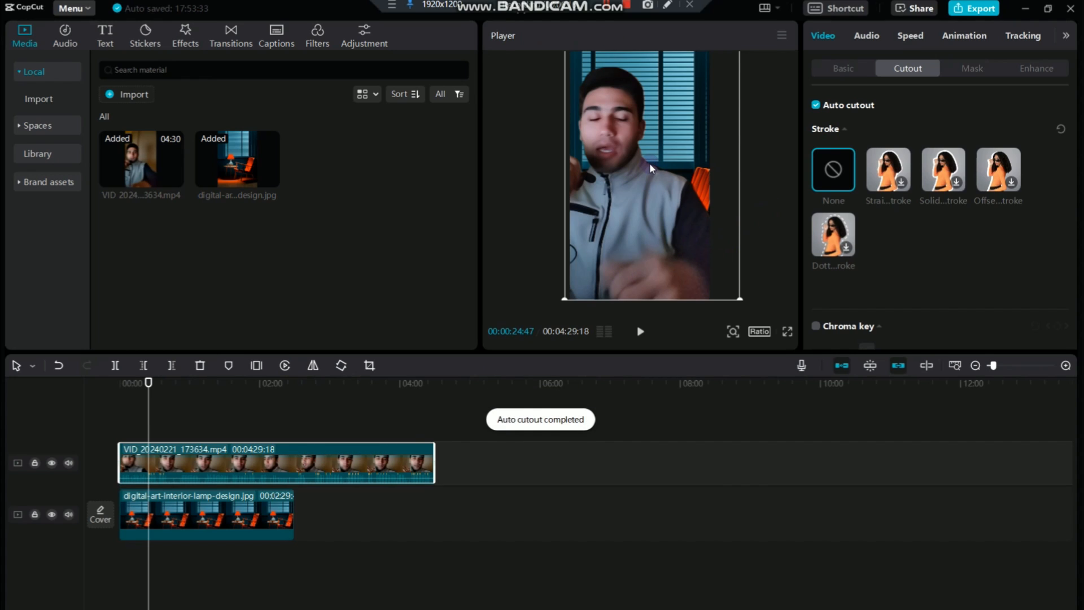
Extend the lamp background image to 00:04:29:17 to match the video clip, and briefly preview the composite from the start
left_click(291, 512)
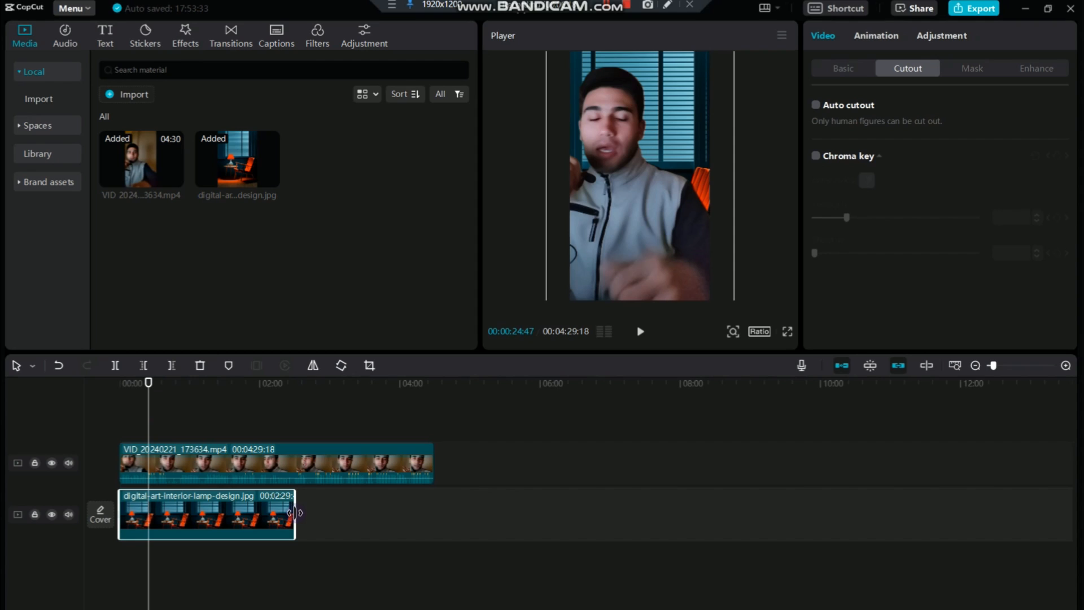
left_click_drag(294, 512, 434, 510)
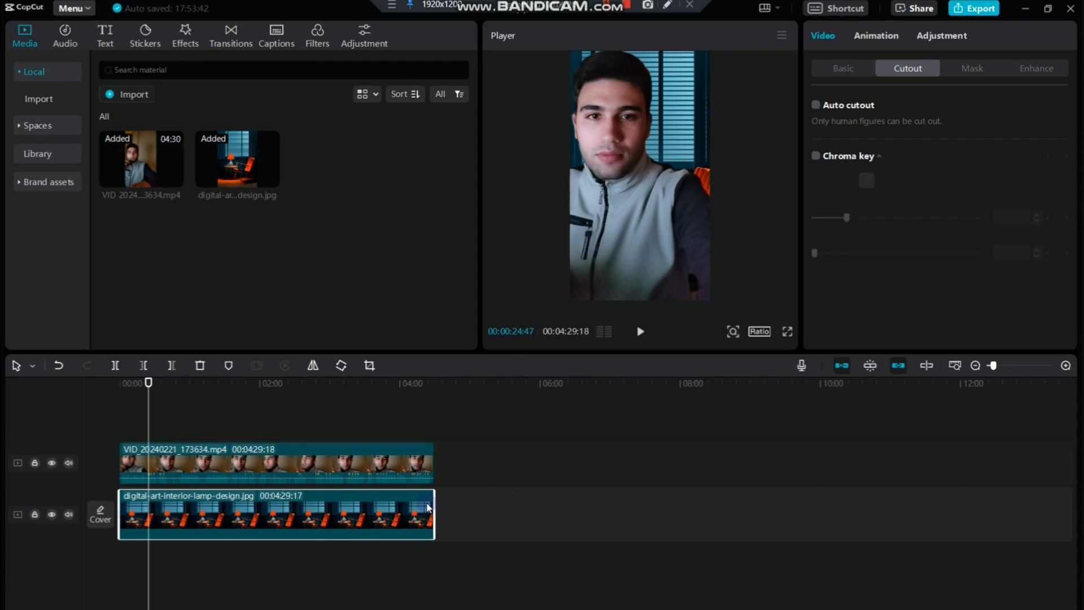
left_click_drag(149, 383, 98, 399)
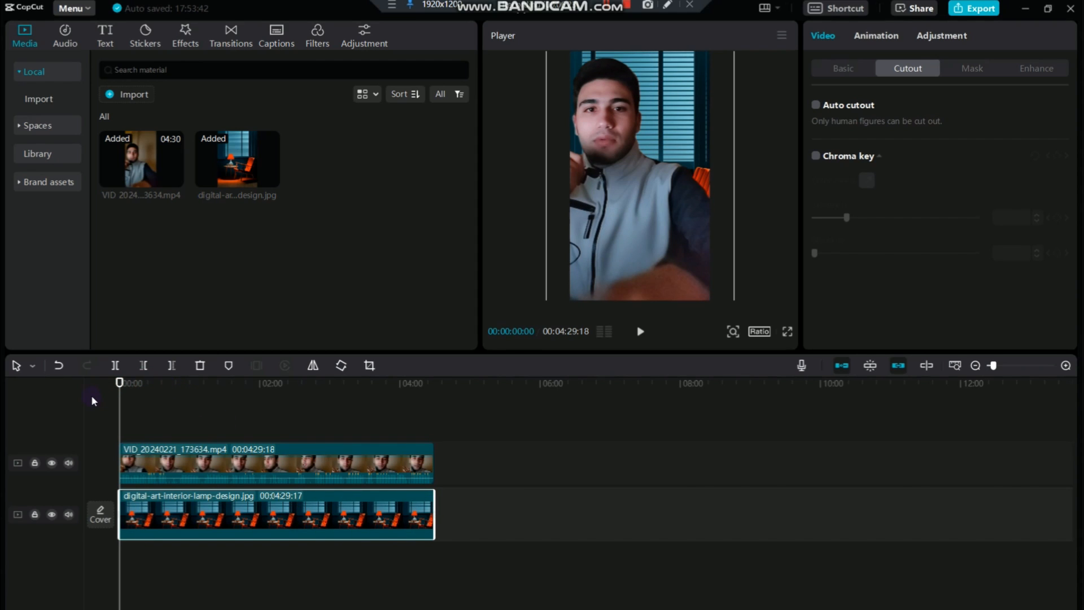
key("space")
key("space")
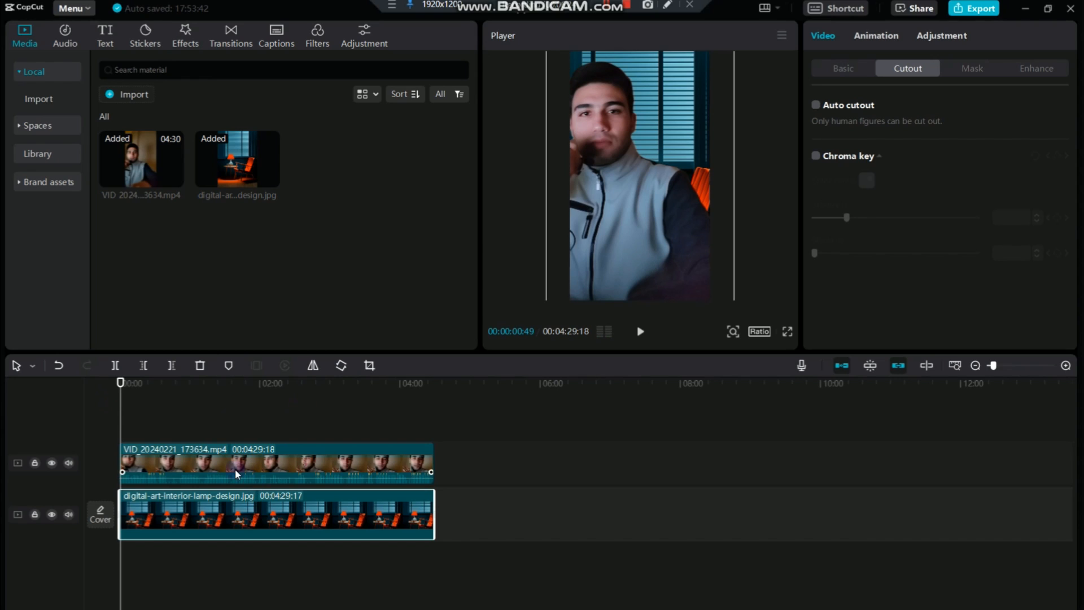
Enable Relight on the portrait video clip and apply the warm light preset from the Facial group
left_click(142, 382)
left_click(286, 462)
left_click(843, 69)
scroll(889, 253, "down", 5)
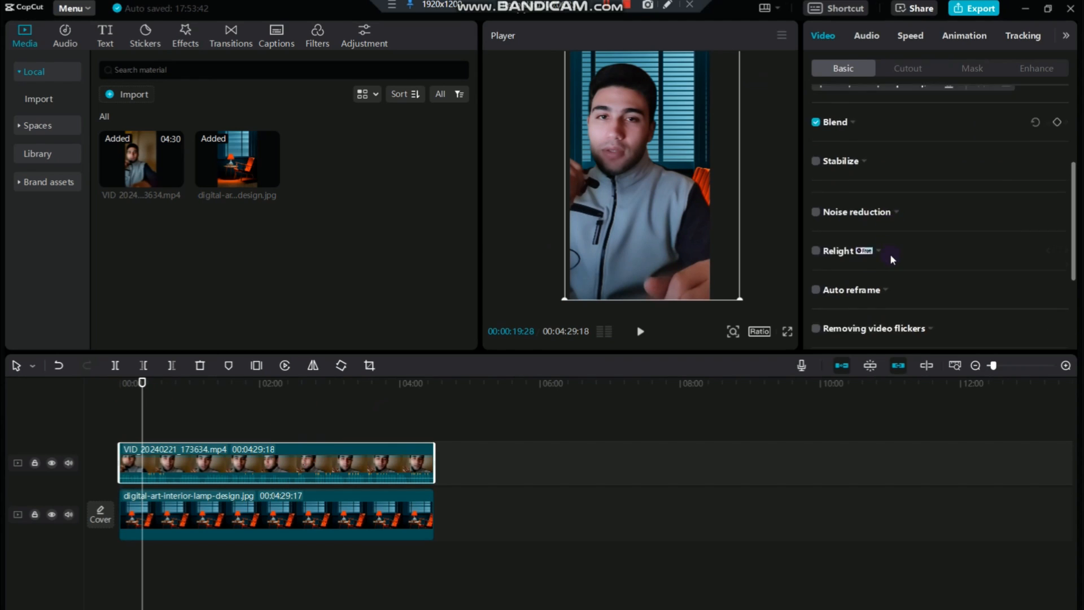
left_click(816, 171)
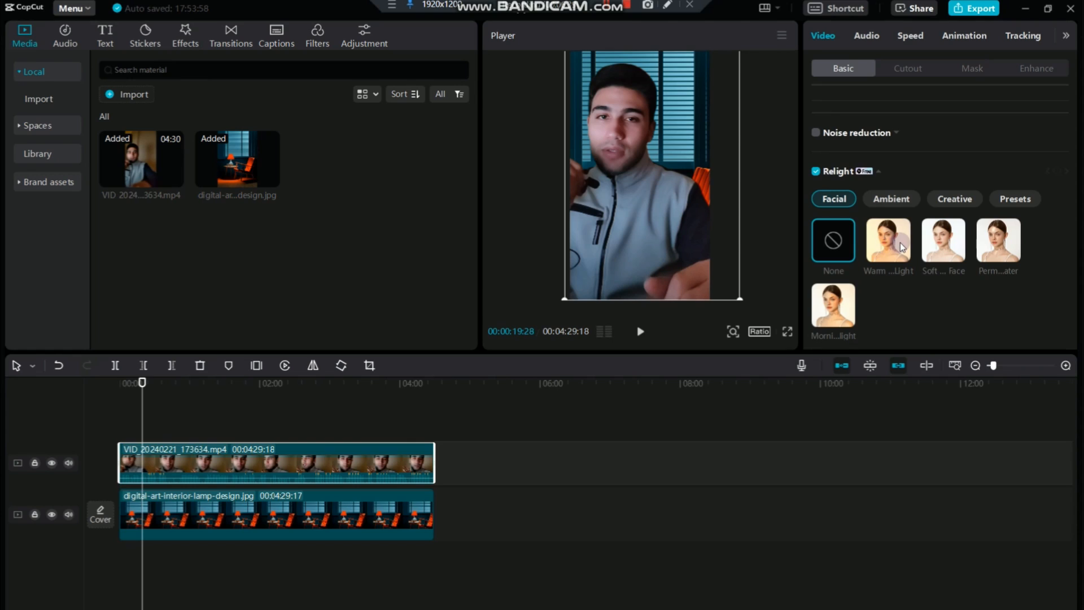
scroll(900, 246, "down", 1)
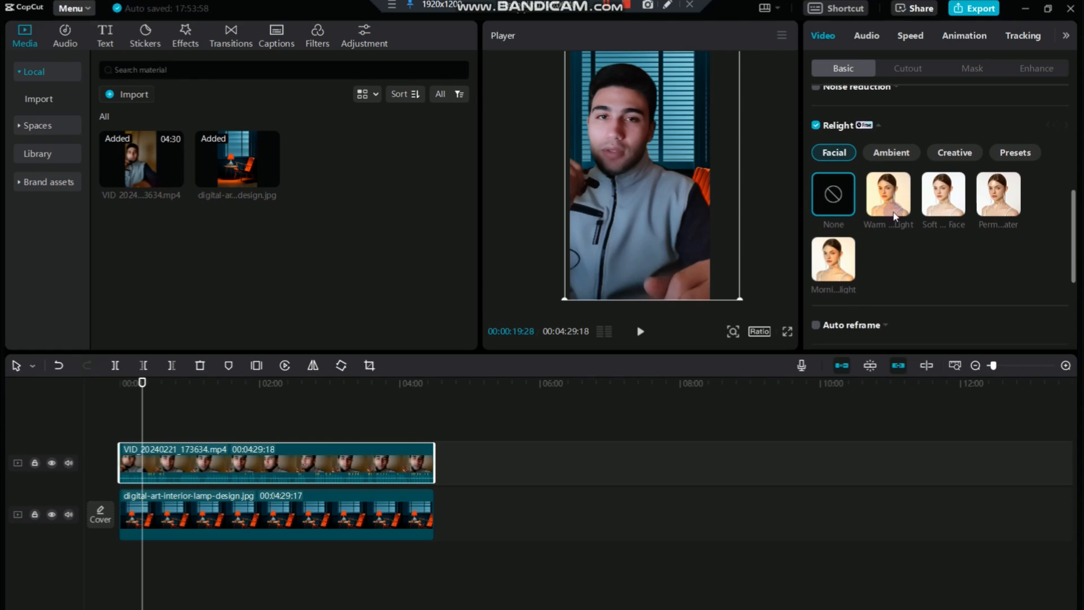
left_click(903, 149)
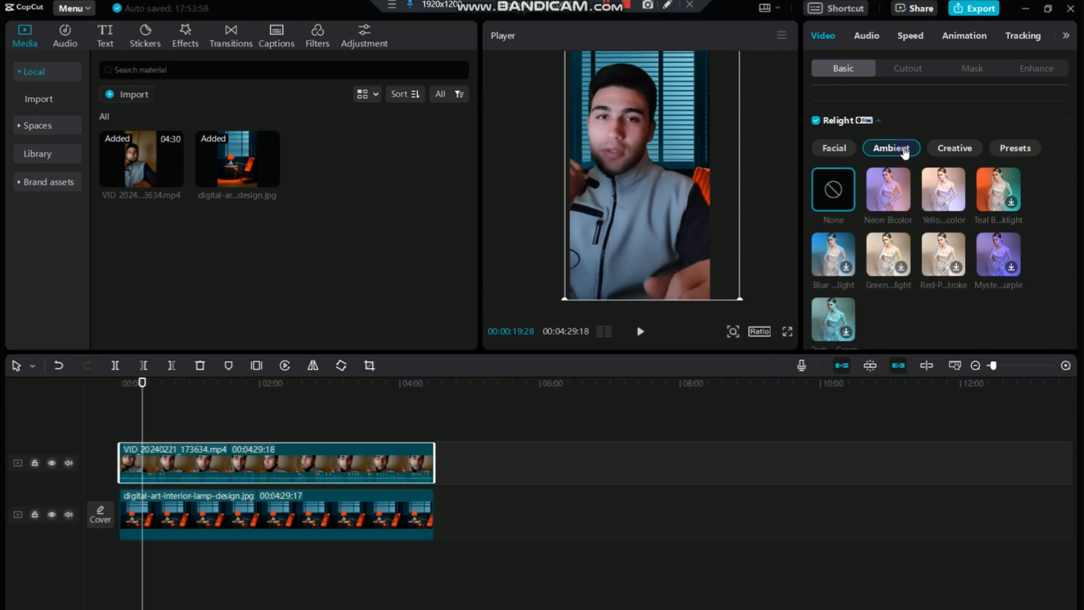
left_click(836, 150)
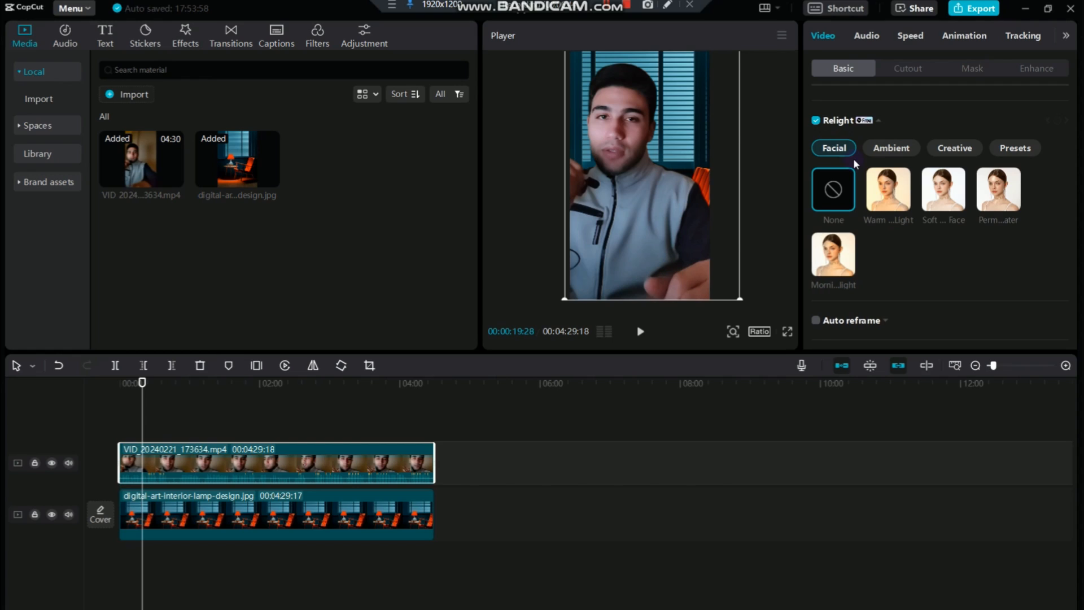
left_click(892, 195)
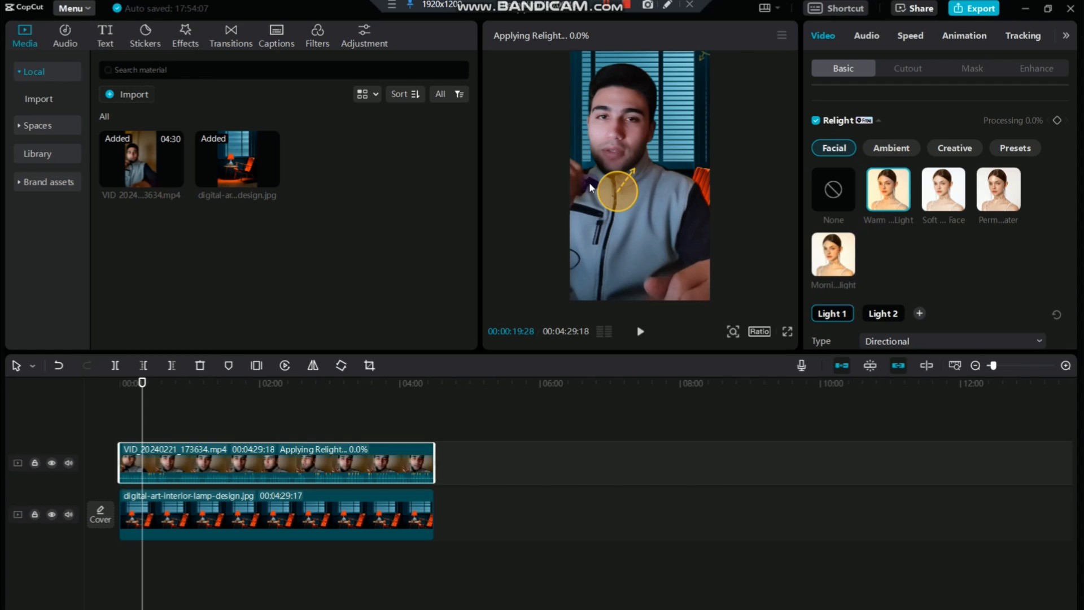
Position Light 1 over the speaker's shoulder, color it blue 36A4BF based on the window blinds, and raise its intensity
left_click_drag(642, 195, 664, 150)
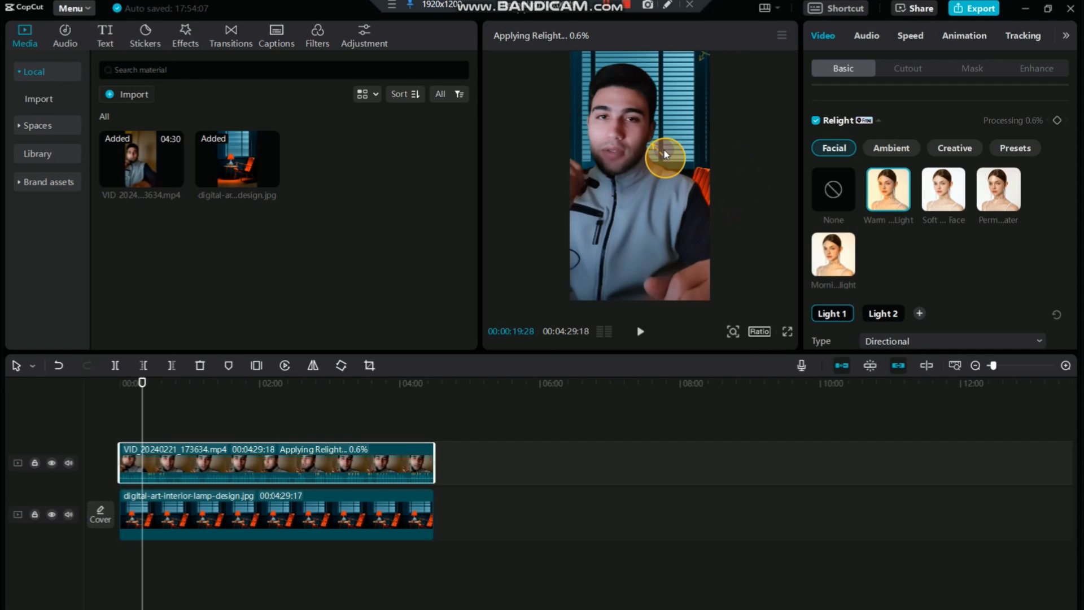
scroll(886, 261, "down", 3)
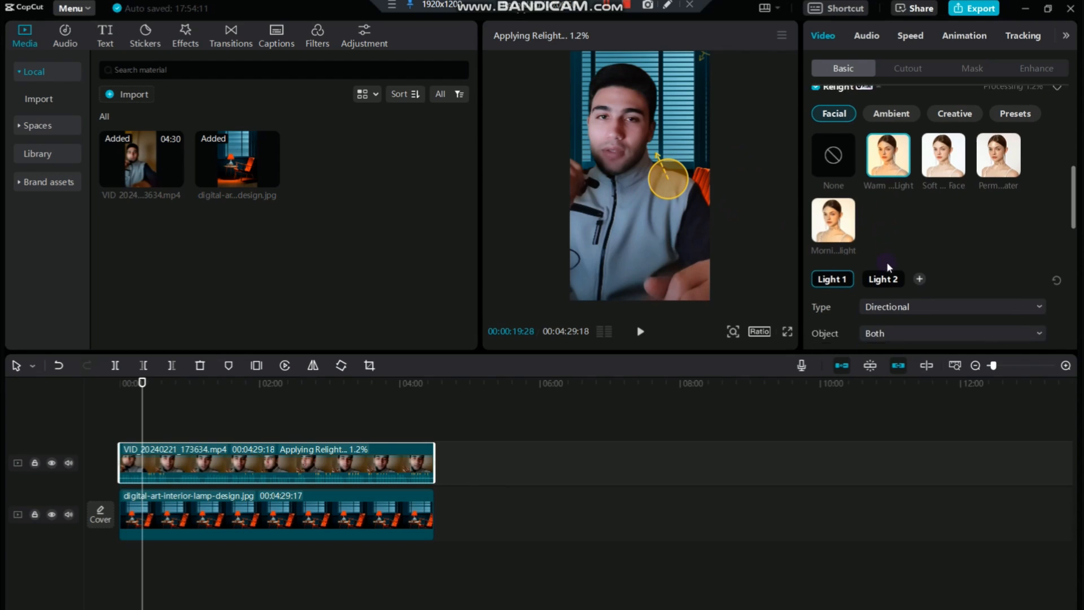
scroll(887, 261, "down", 1)
left_click(886, 293)
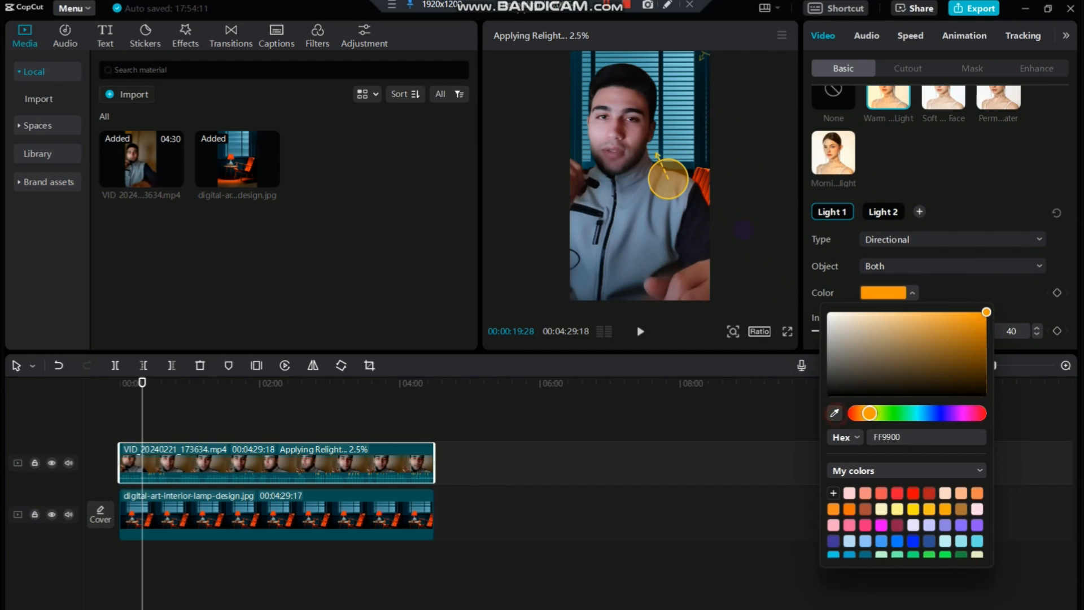
left_click(673, 145)
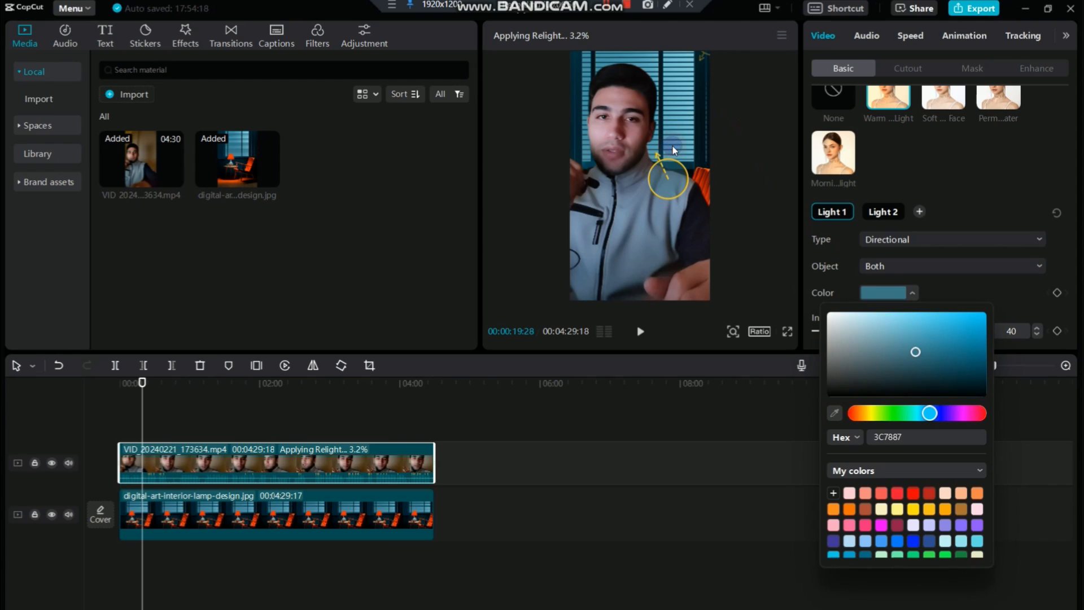
left_click(940, 333)
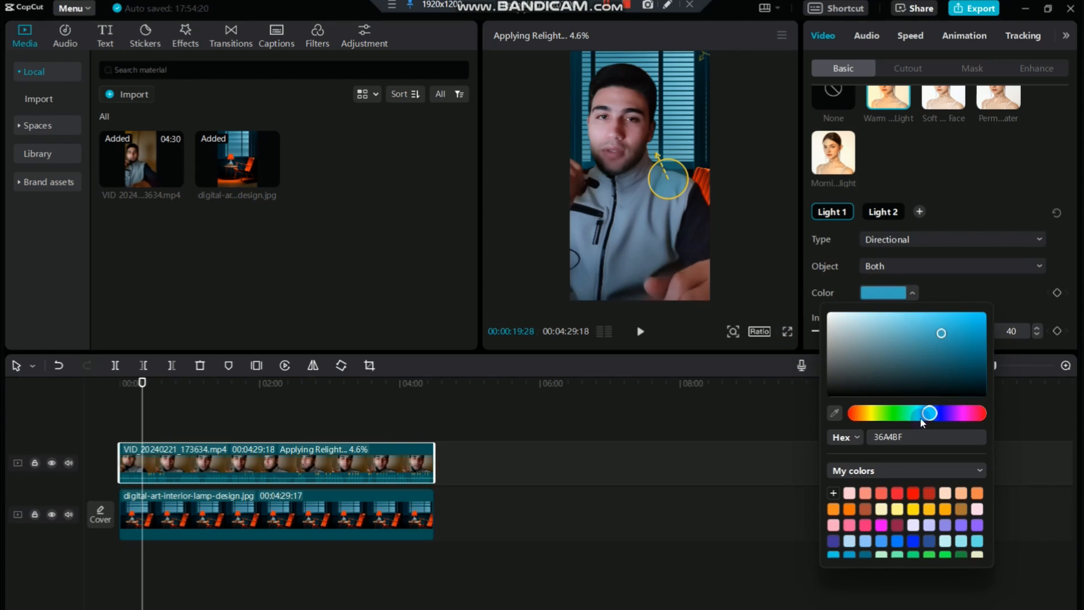
left_click(946, 282)
scroll(945, 308, "down", 2)
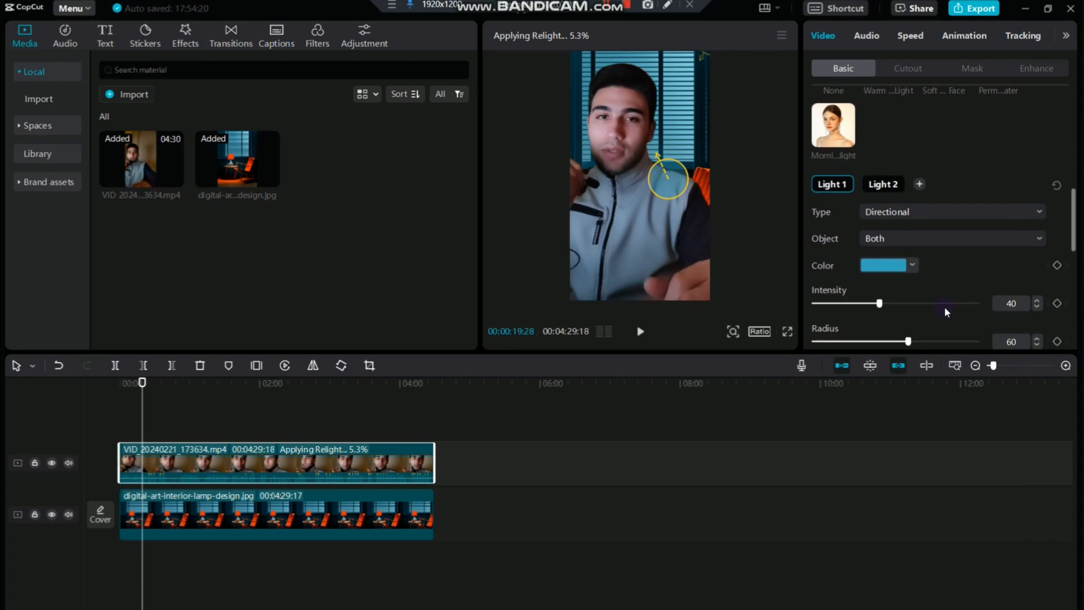
left_click_drag(879, 279, 920, 285)
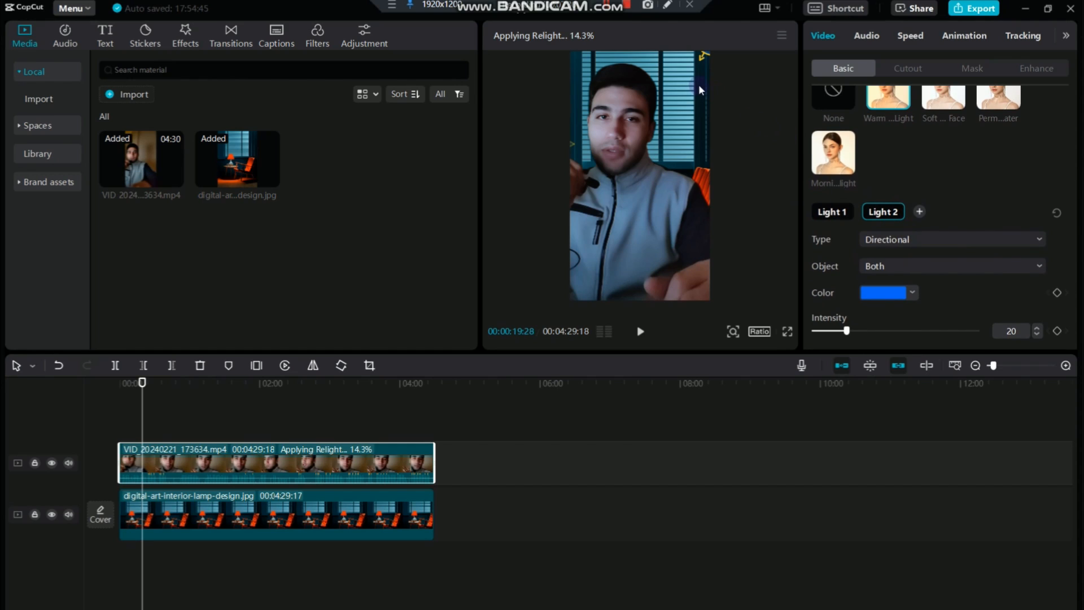
Place Light 2 beside the speaker's head and give it a brightened orange-red color sampled from the background chair
left_click_drag(685, 117, 671, 121)
left_click(909, 292)
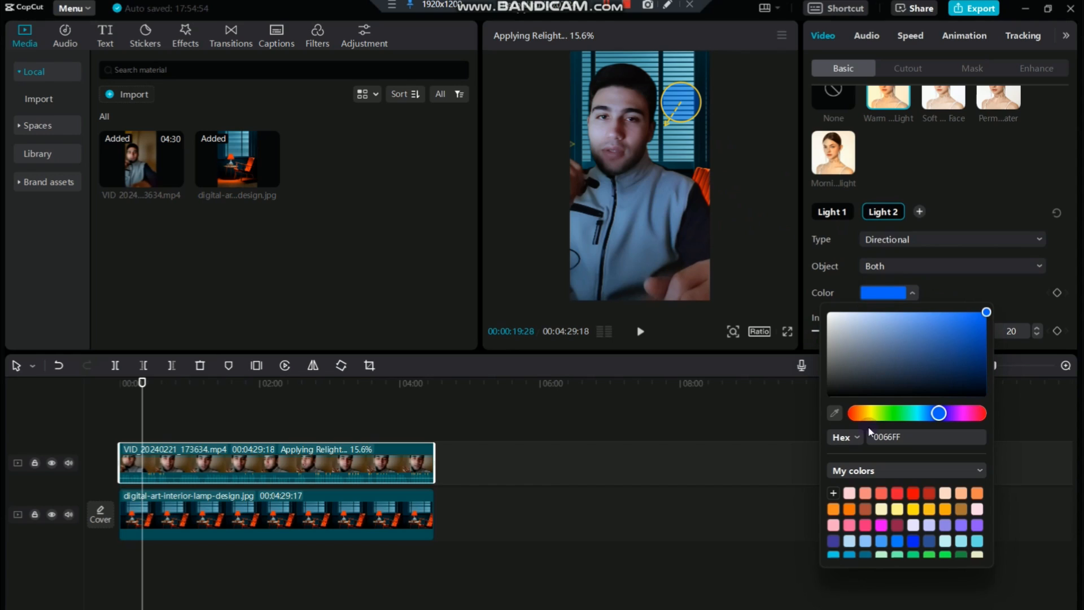
left_click(834, 413)
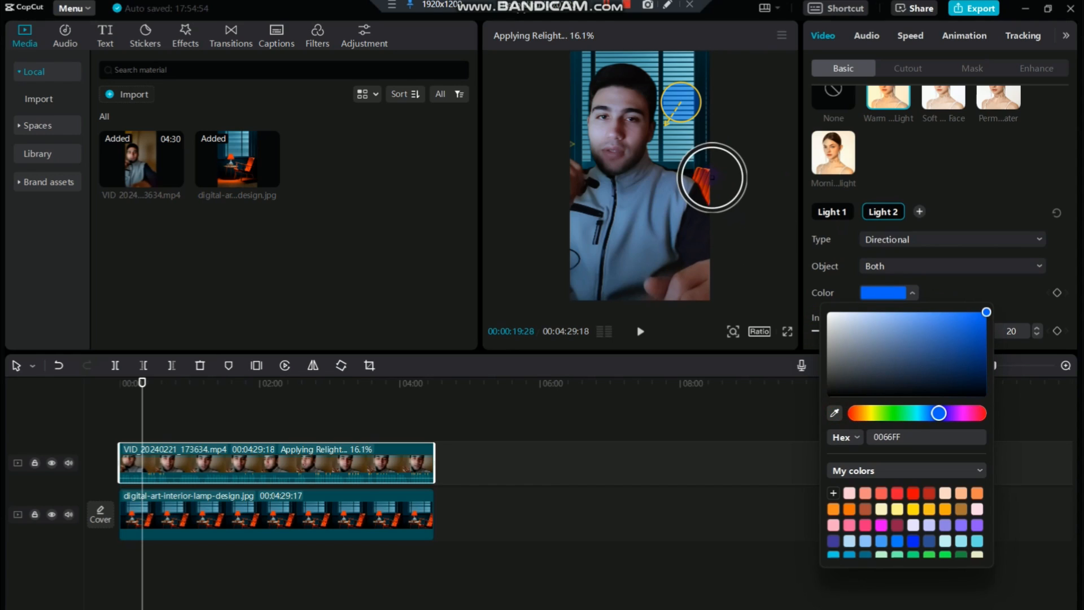
left_click(700, 189)
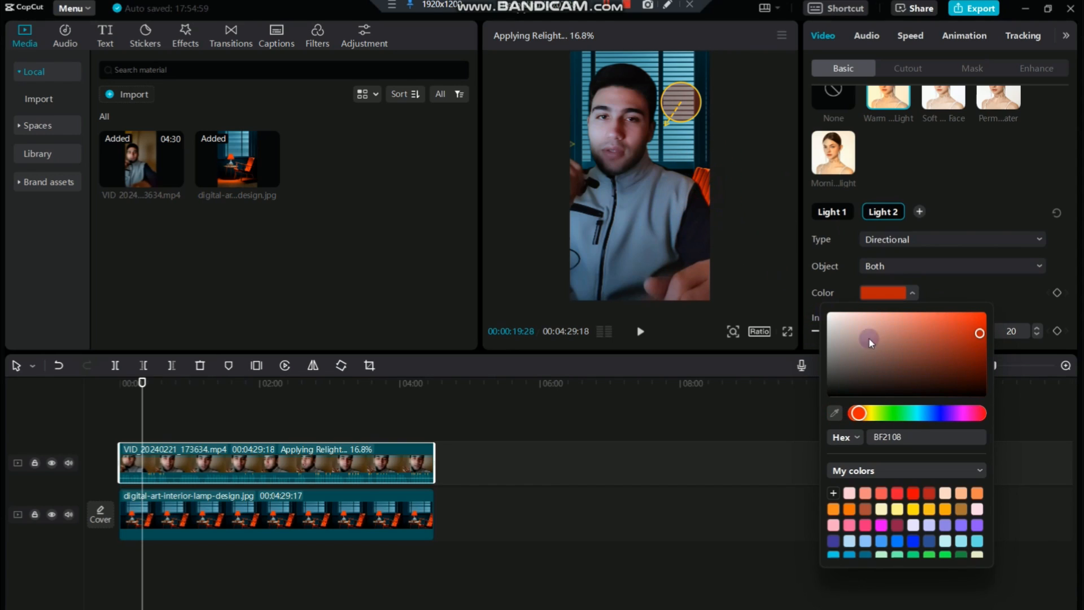
left_click(974, 316)
left_click(981, 284)
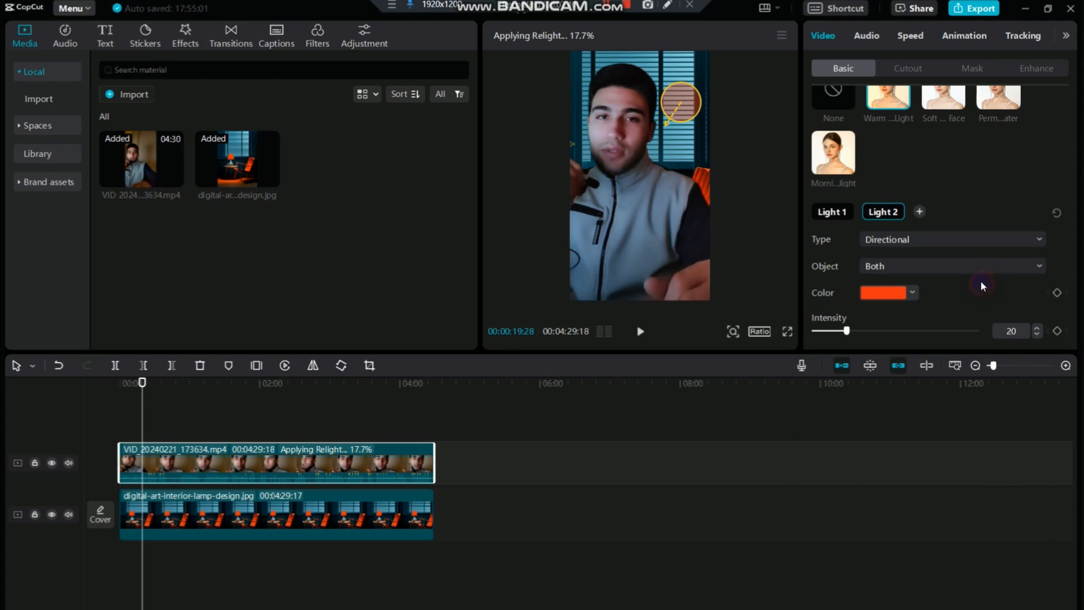
Set Light 2's radius to 71, lower its intensity and adjust its distance
scroll(858, 299, "down", 2)
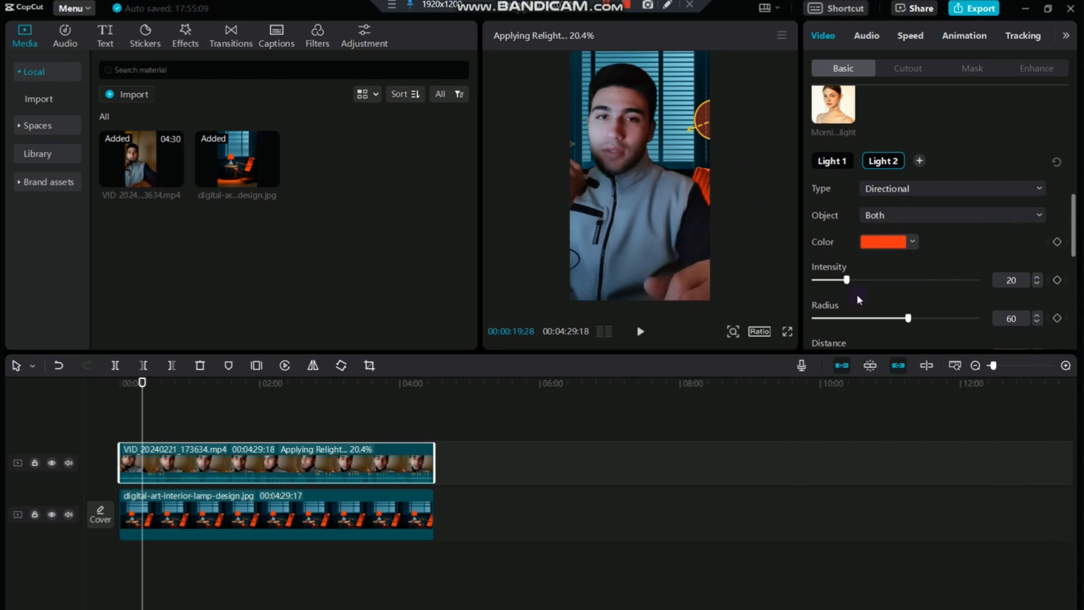
left_click_drag(907, 317, 927, 319)
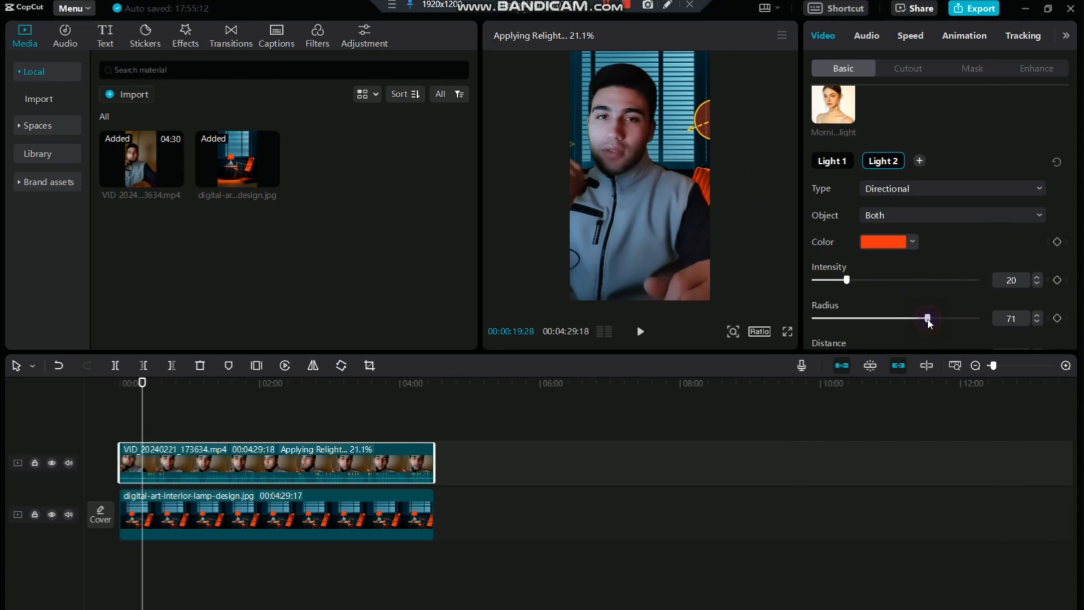
left_click_drag(846, 281, 837, 283)
scroll(841, 285, "down", 2)
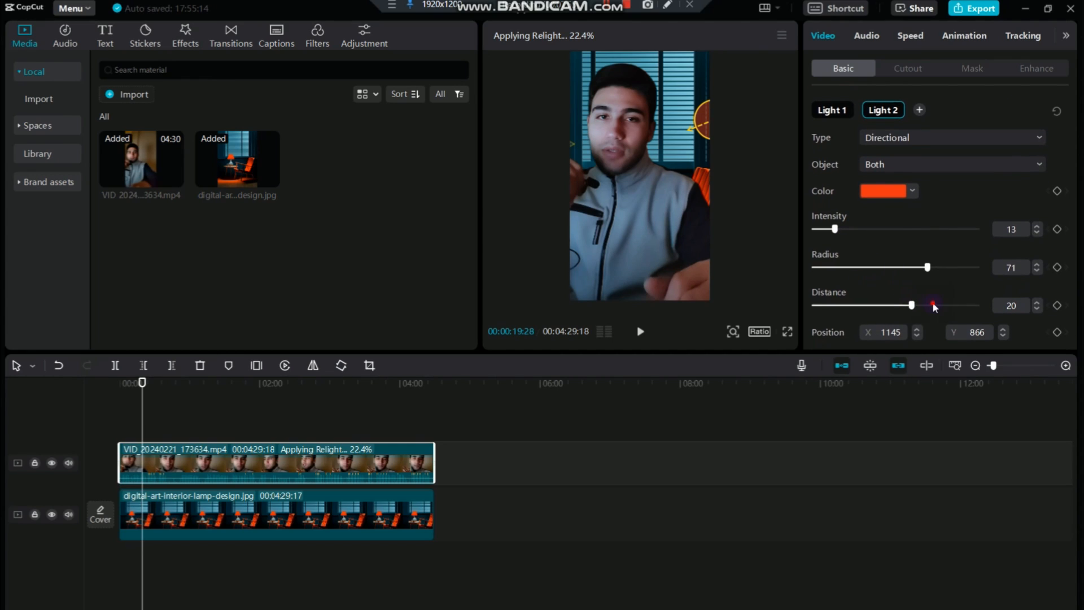
left_click(932, 304)
left_click_drag(832, 224, 827, 229)
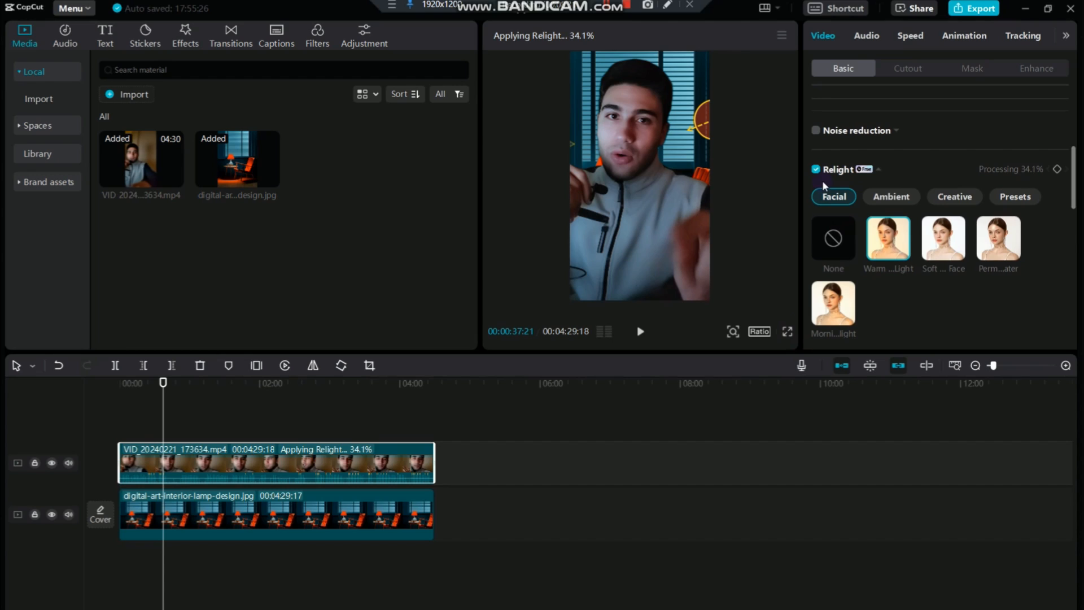
Toggle Relight off and on to compare the lighting on the speaker, leaving it enabled, and return the playhead to the start
left_click(815, 170)
left_click(815, 171)
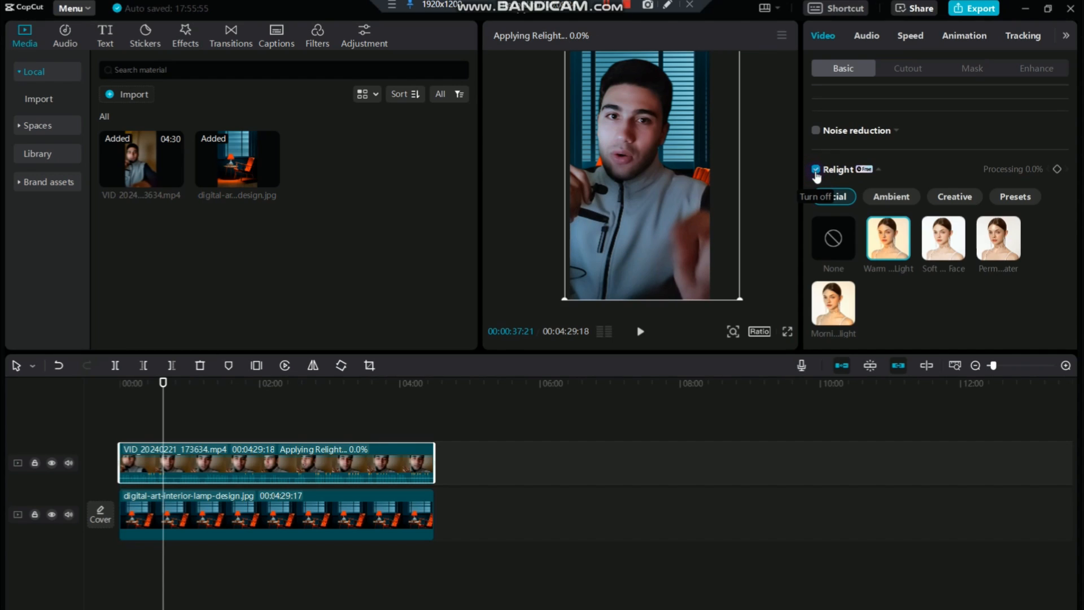
left_click(815, 170)
left_click(815, 170)
left_click_drag(163, 389, 82, 409)
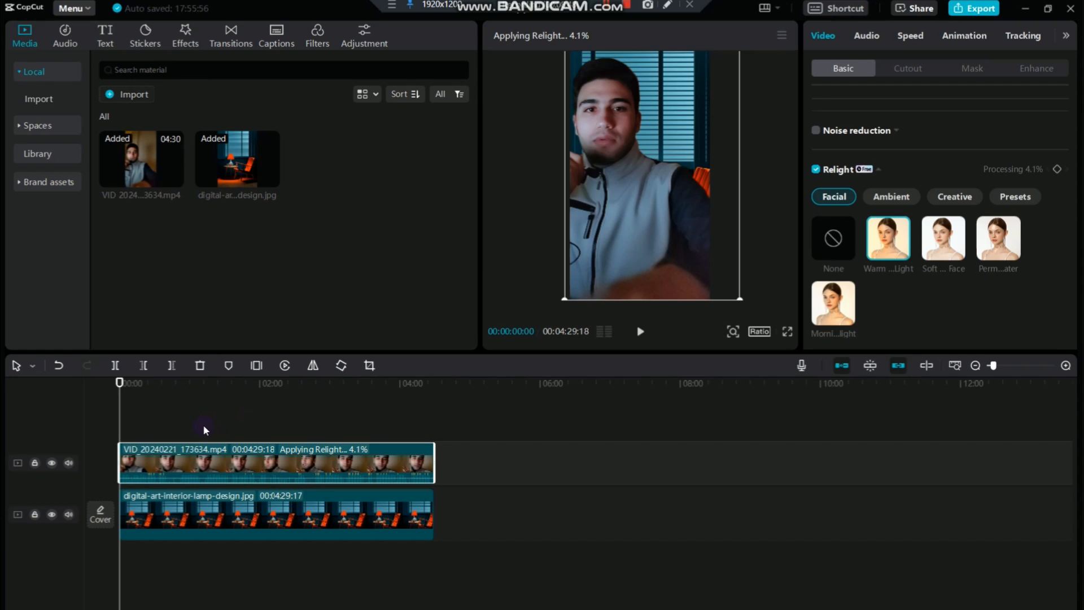
Play the opening of the speaker video and split its clip at 00:00:05:00
left_click(1017, 365)
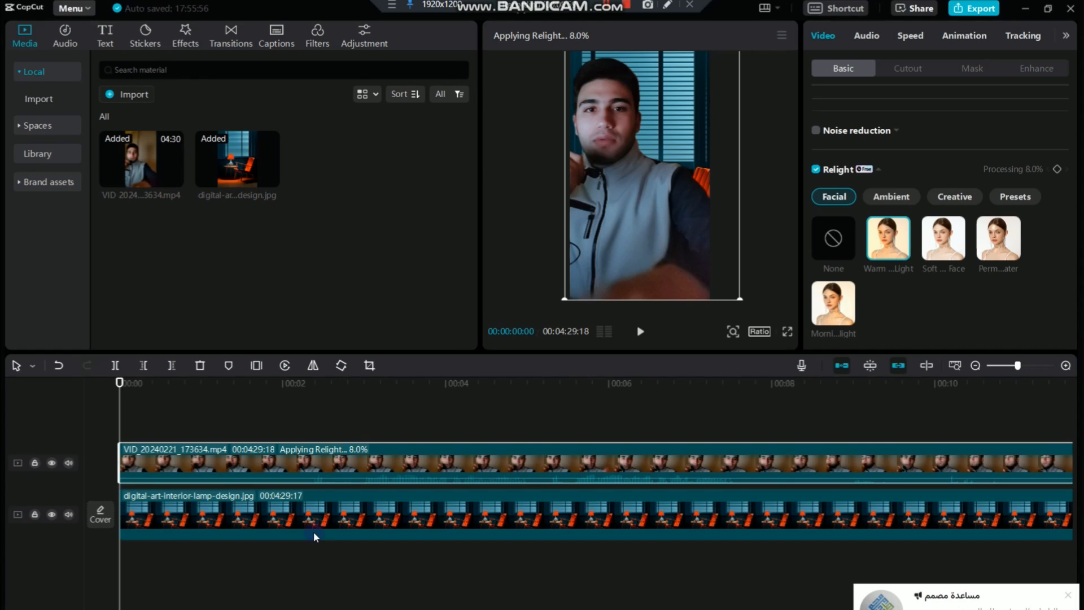
key("space")
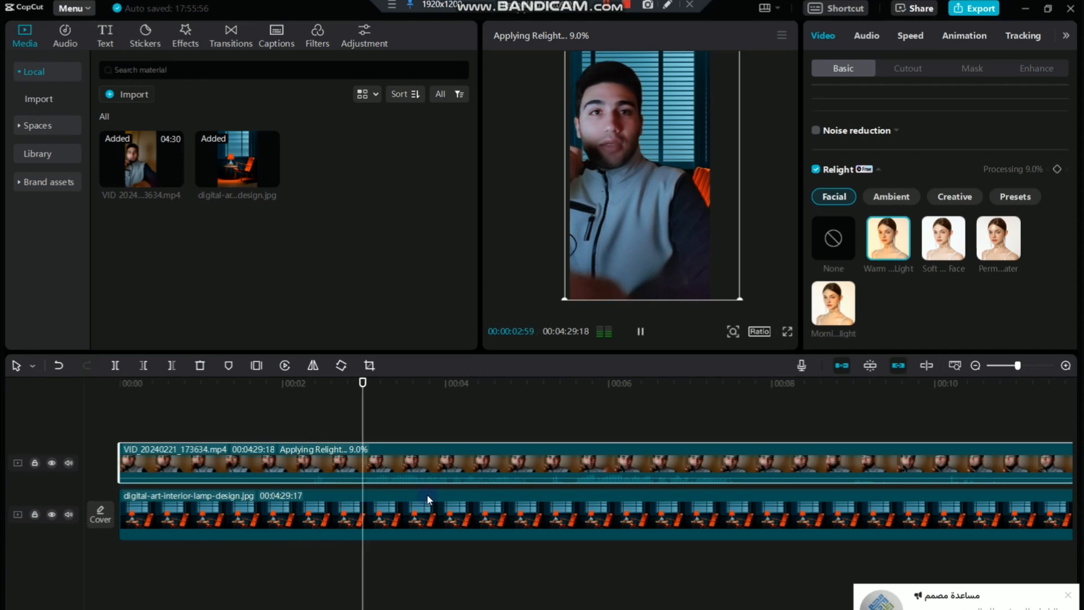
key("space")
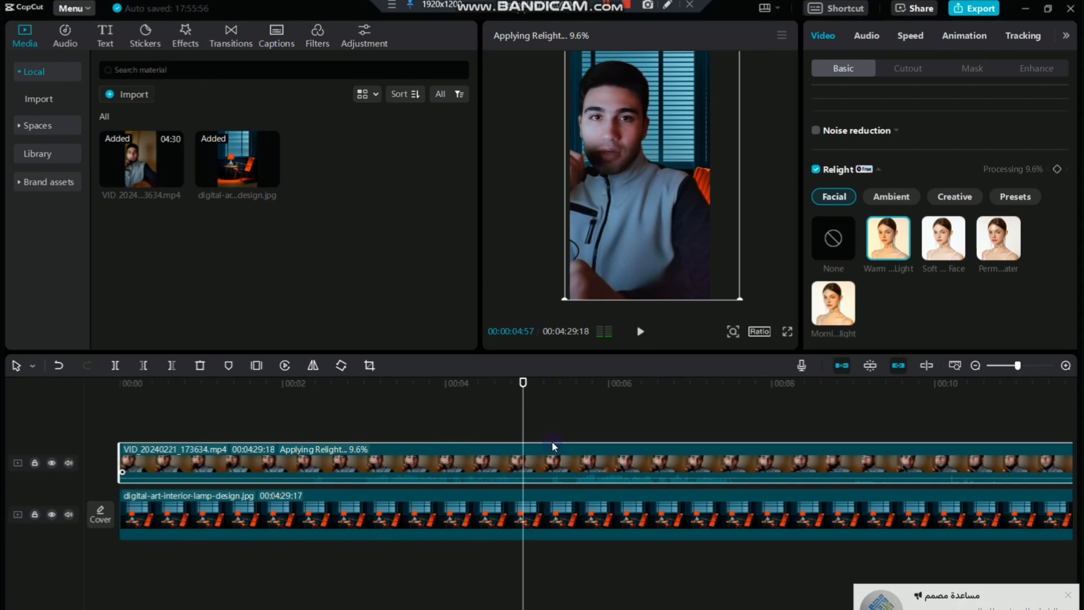
left_click(527, 397)
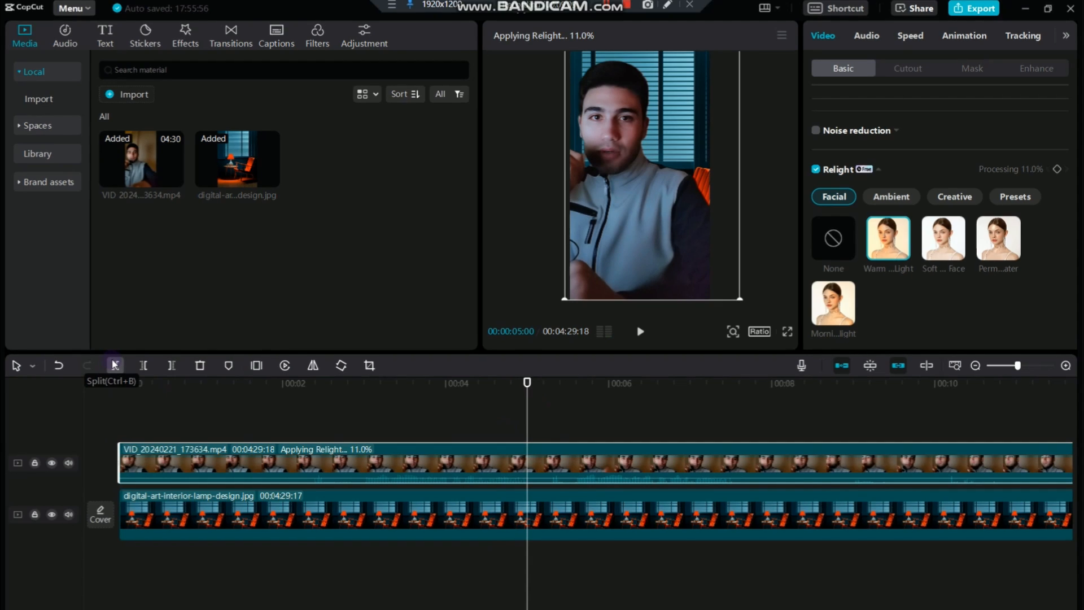
Remove the part of the first speaker clip before 00:00:03:00
left_click_drag(527, 384, 364, 406)
left_click(378, 456)
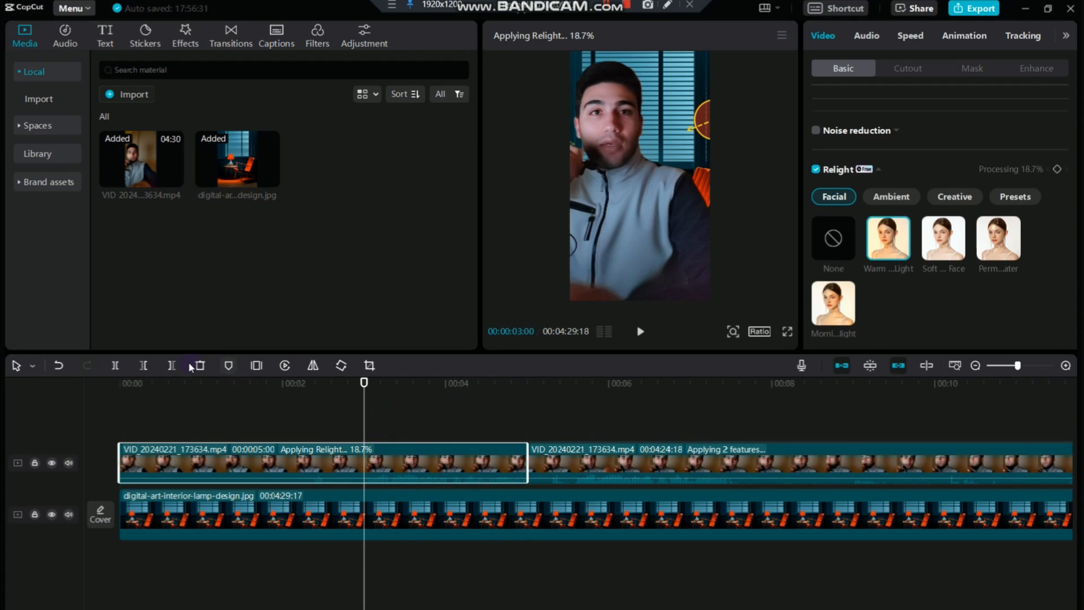
left_click(145, 367)
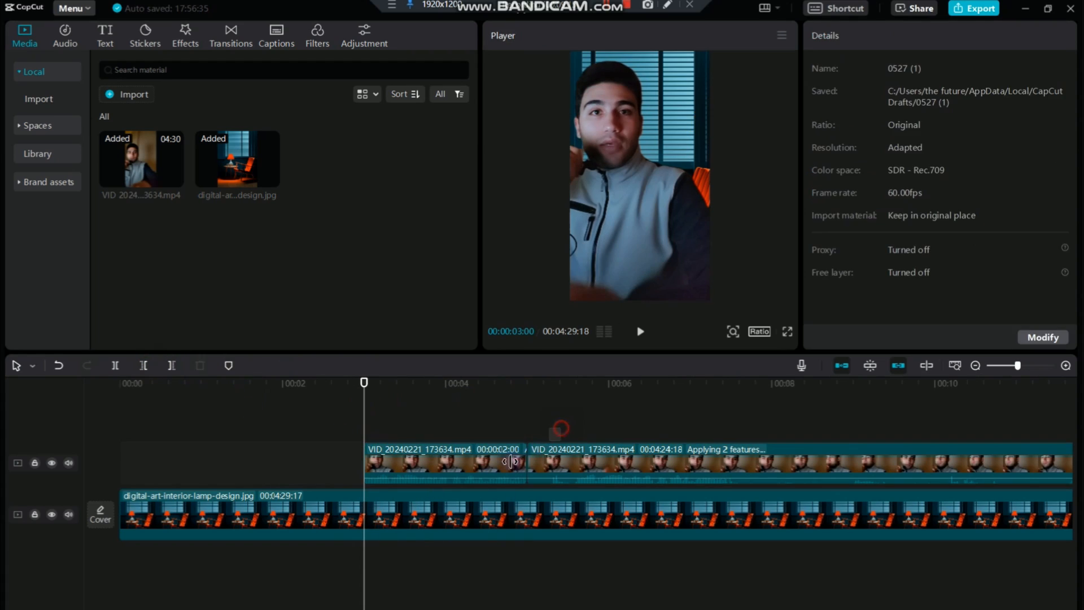
Lock the background image's track and move both speaker clips together to the start of the timeline
left_click(561, 462)
left_click(218, 514)
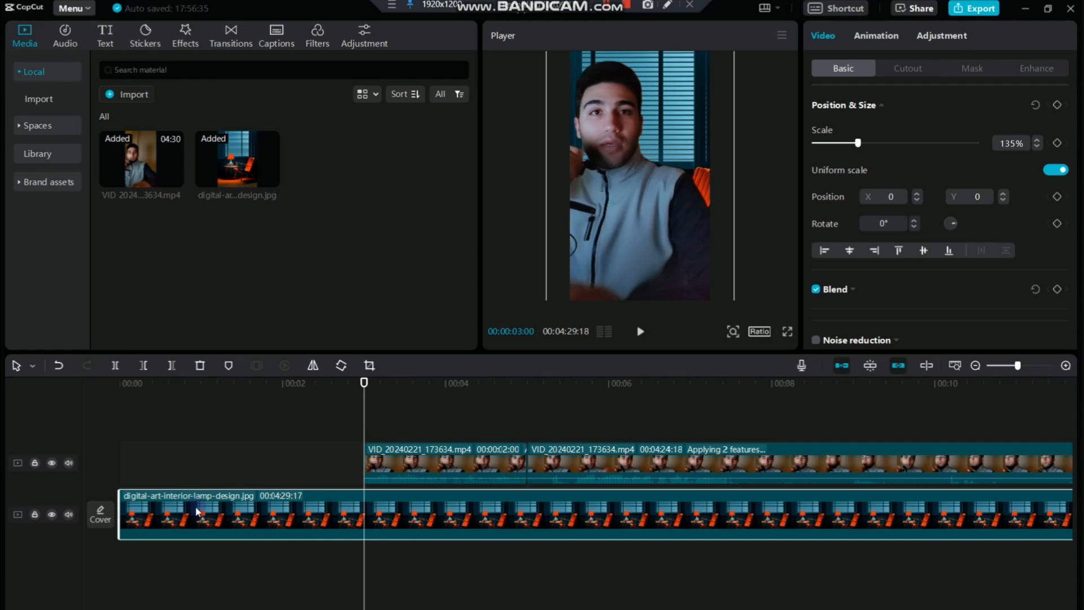
left_click(34, 514)
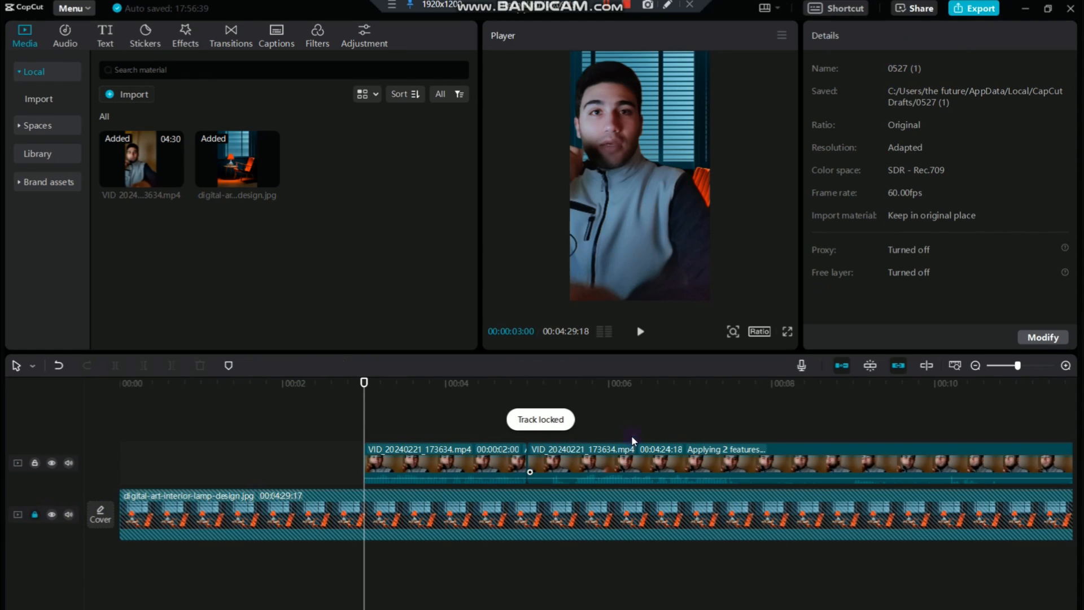
left_click_drag(597, 418, 497, 465)
left_click_drag(589, 462, 340, 463)
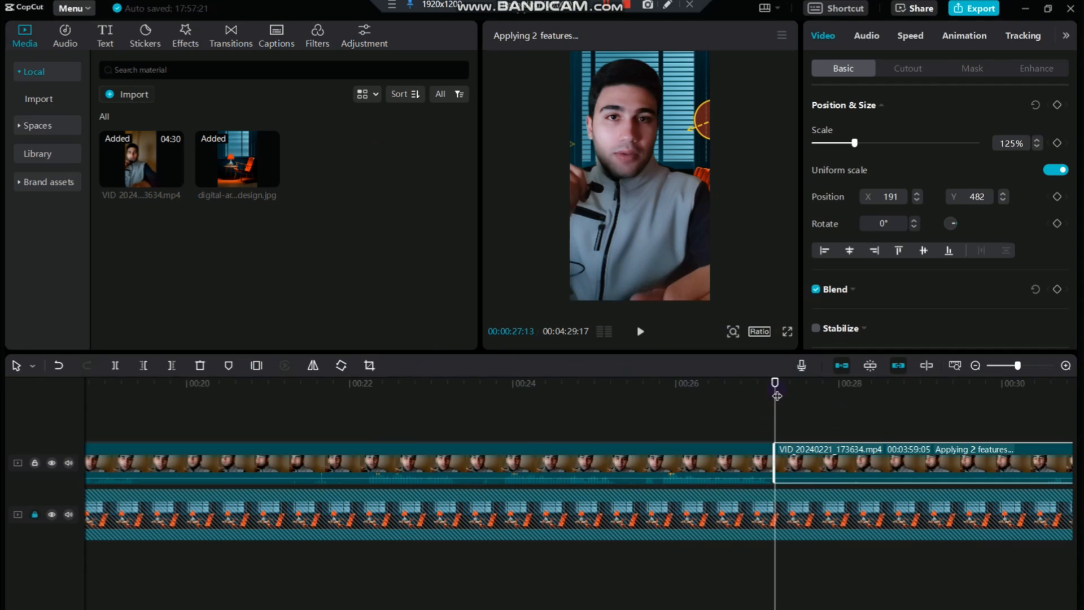
Split the second speaker clip near the 27-second mark and remove its footage before 00:00:25:48
left_click_drag(774, 398, 659, 416)
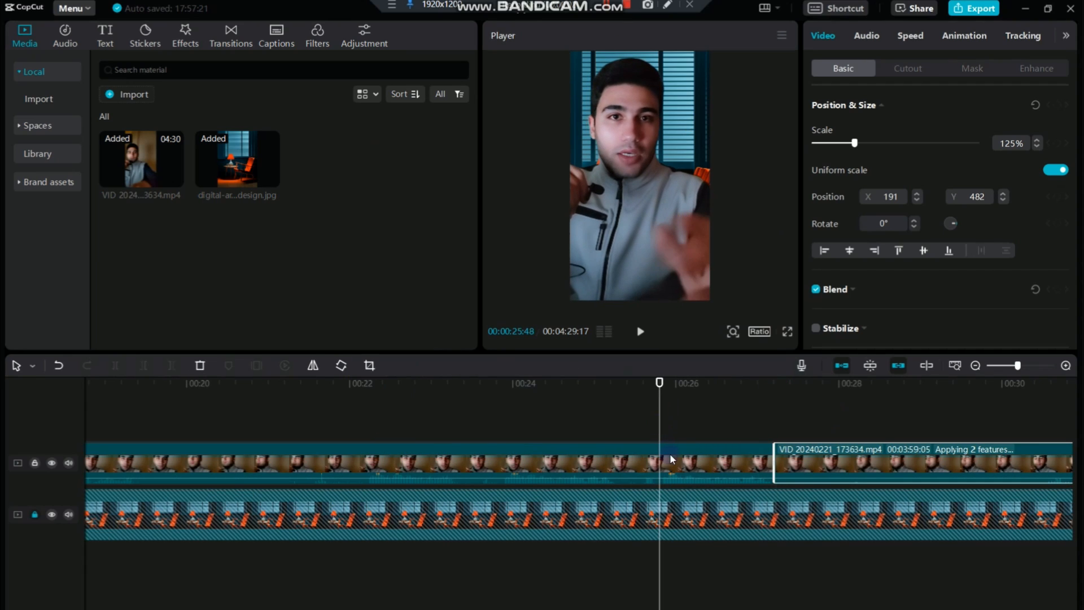
left_click(653, 452)
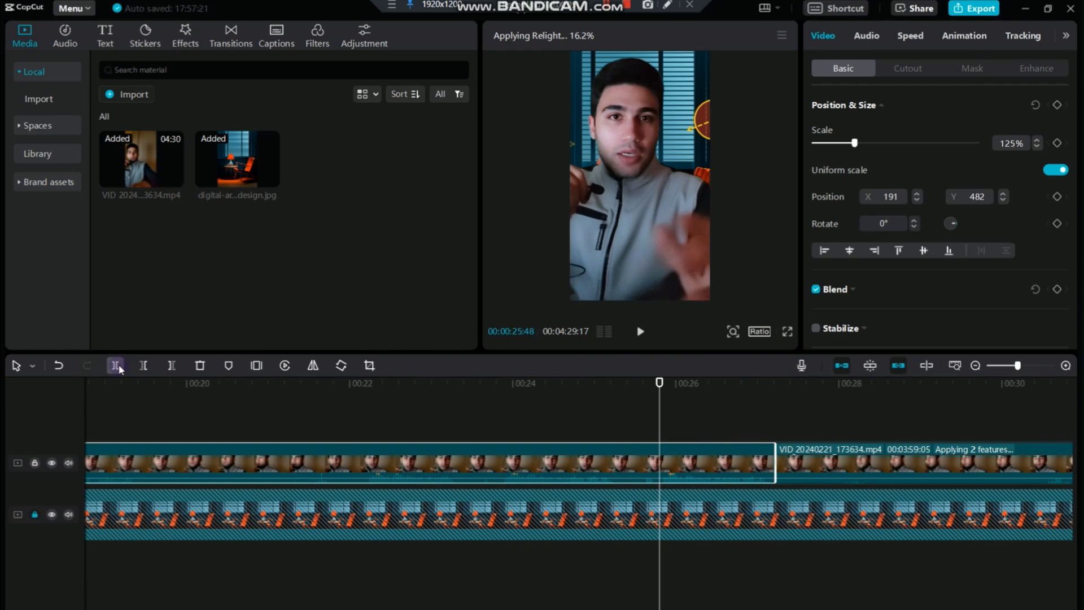
left_click(143, 366)
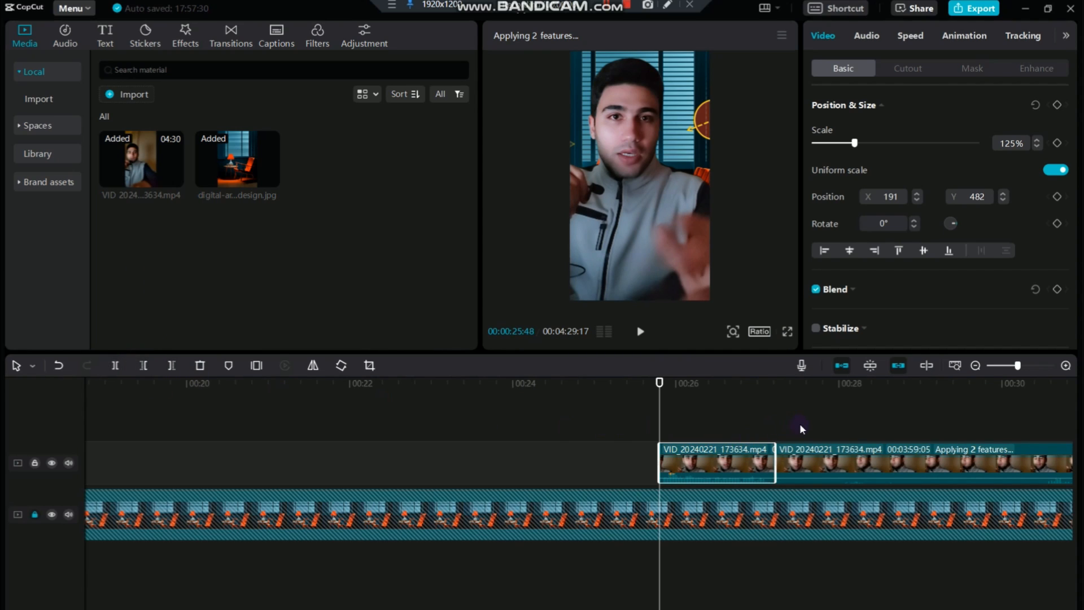
Move the short speaker segment and the clip after it back against the end of the opening 2-second clip
left_click(799, 424)
left_click_drag(740, 458, 34, 465)
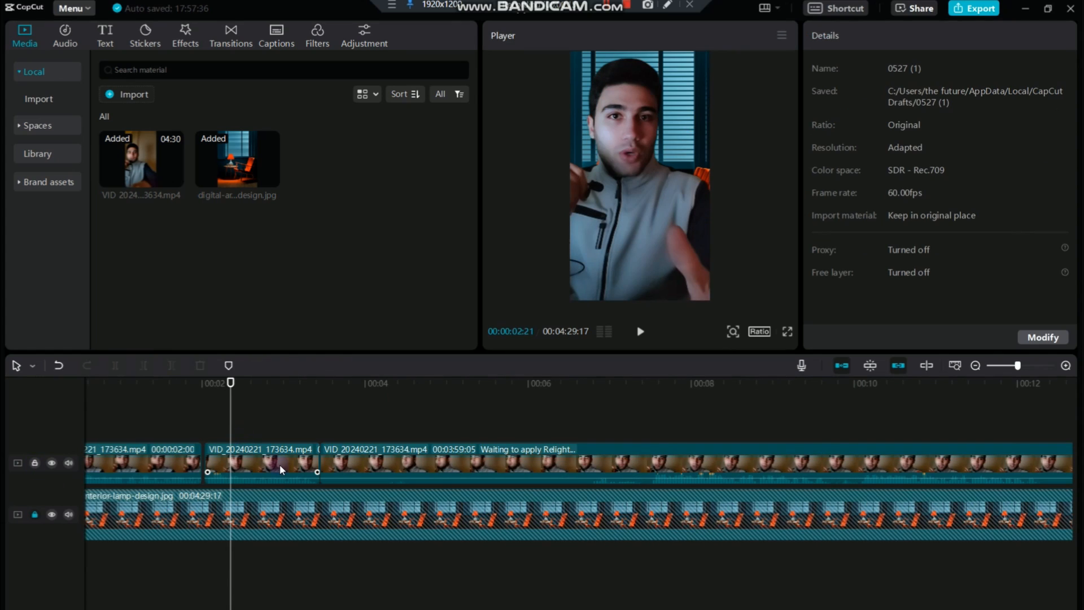
left_click(270, 468)
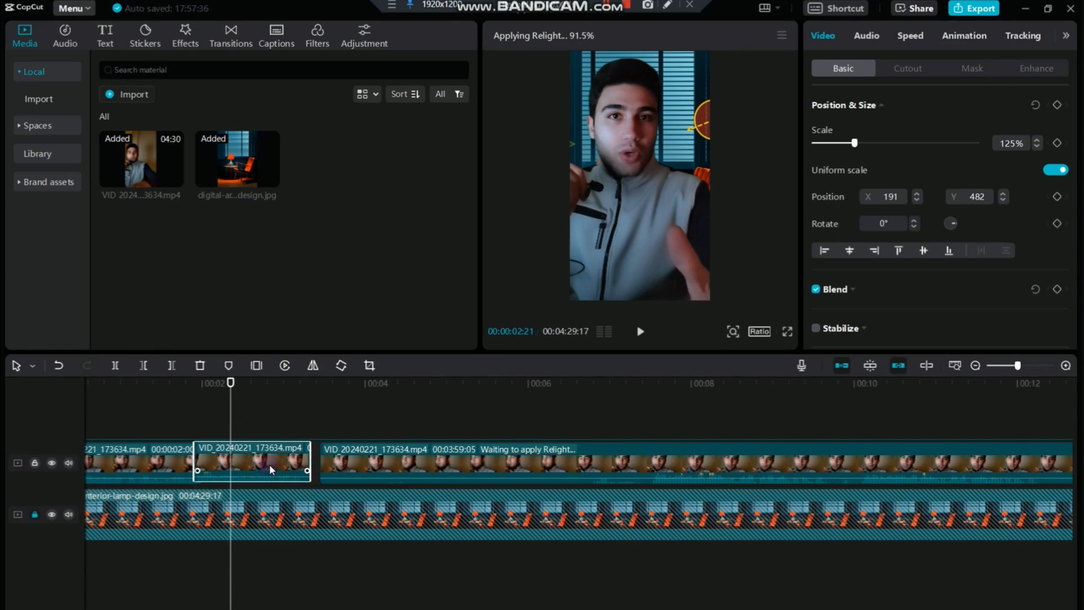
left_click_drag(269, 465, 261, 486)
left_click(389, 467, "ctrl")
left_click_drag(1017, 366, 1025, 366)
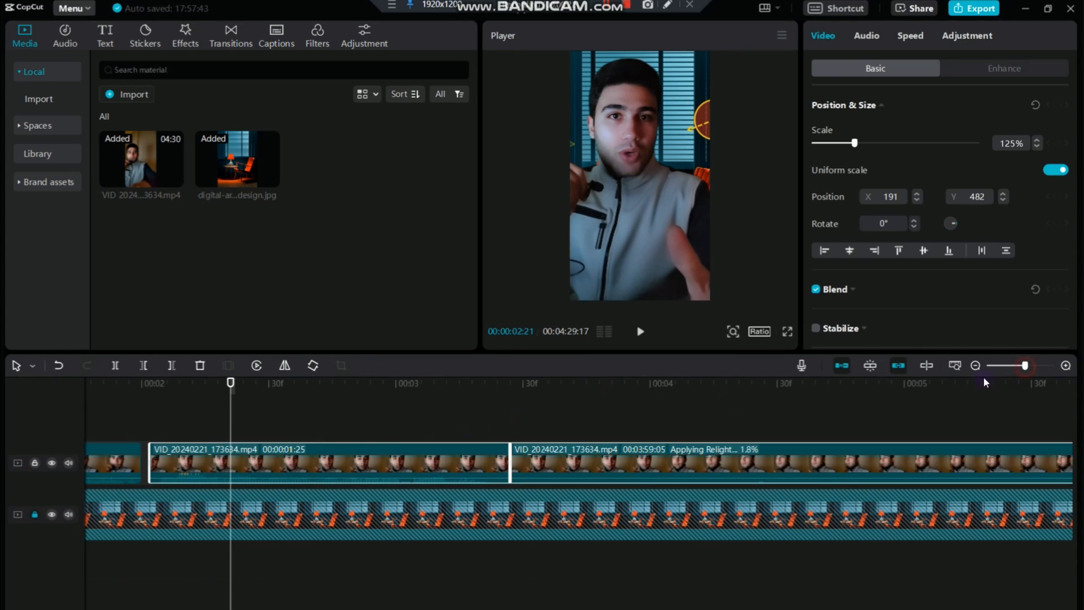
left_click_drag(362, 460, 353, 460)
Split the long remaining speaker clip and cut away the unwanted footage before its next usable passage
left_click(514, 409)
left_click_drag(516, 410, 883, 435)
left_click(556, 459)
left_click(116, 366)
left_click(914, 472)
left_click(143, 365)
Shift the newly trimmed speaker clip toward the earlier segments to reduce the gap
left_click_drag(1025, 365, 1017, 365)
left_click(607, 474, "ctrl")
left_click_drag(607, 474, 463, 474)
Trim the start of the remaining speaker clip and split it in two places, the second at 00:00:26:47
left_click_drag(689, 424, 554, 385)
left_click(480, 462)
left_click(144, 365)
left_click(120, 366)
key("space")
key("space")
left_click(115, 365)
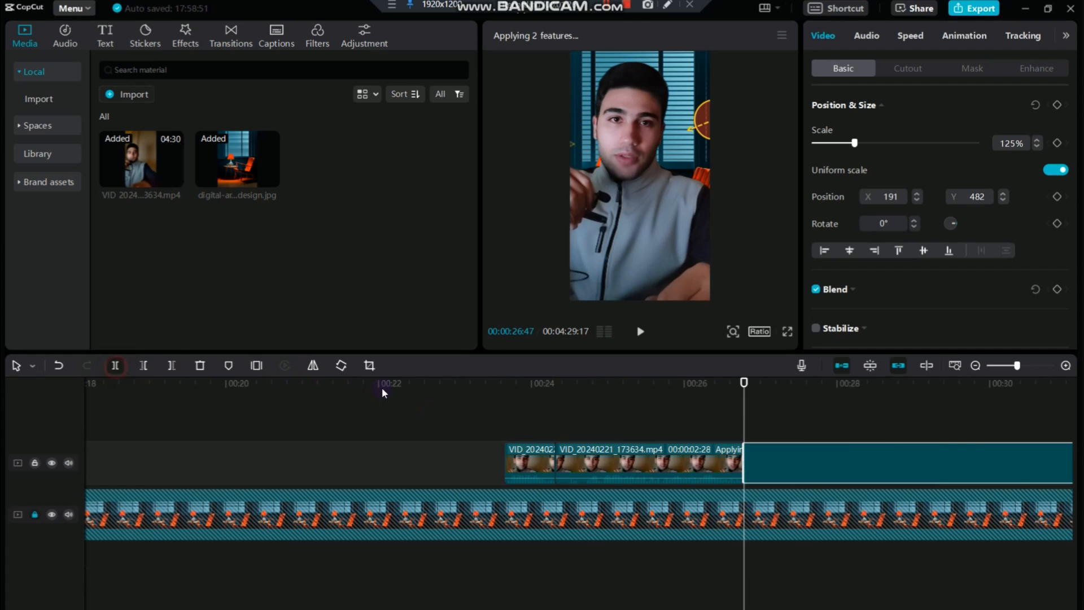
Trim the start of the split-off passage and move the loose speaker clips back against the earlier segments
left_click(143, 365)
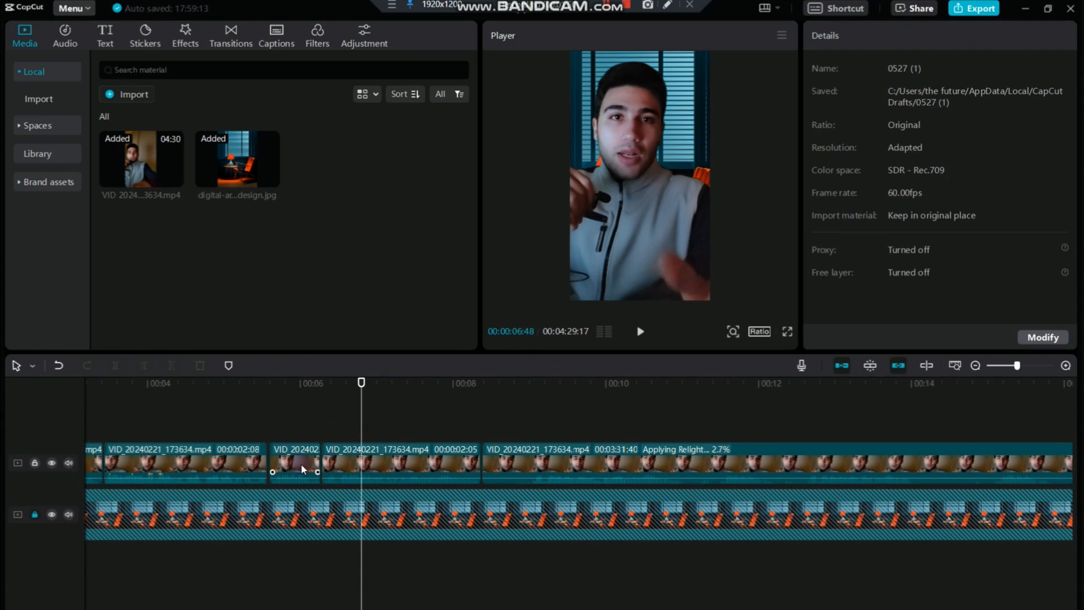
left_click(300, 461)
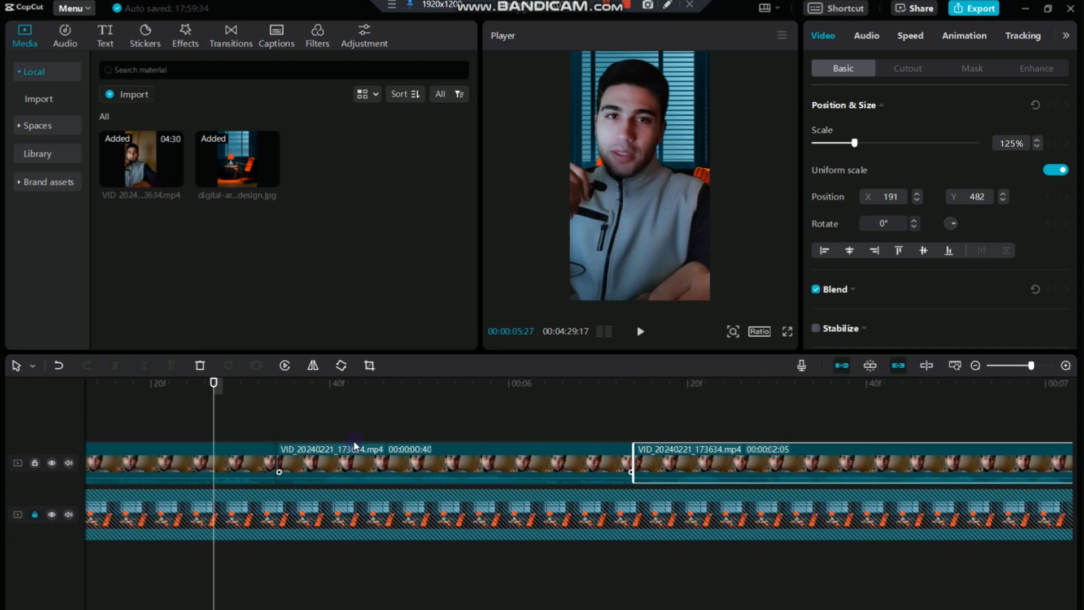
scroll(719, 464, "up", 2)
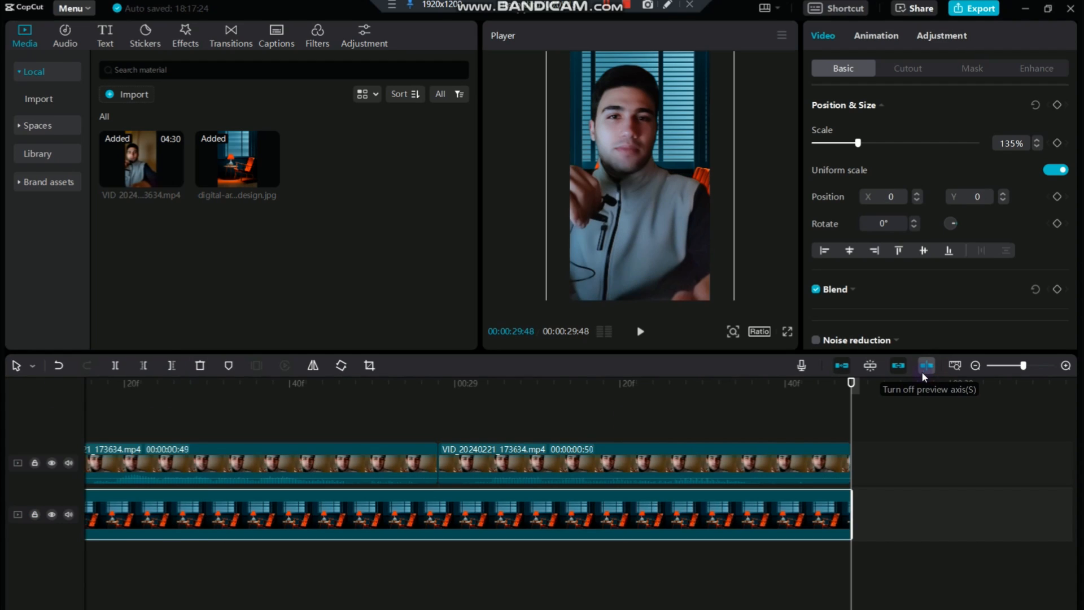
Play the beginning of the trimmed sequence to review the cuts and return the playhead to the start
left_click(925, 367)
left_click(954, 365)
key("space")
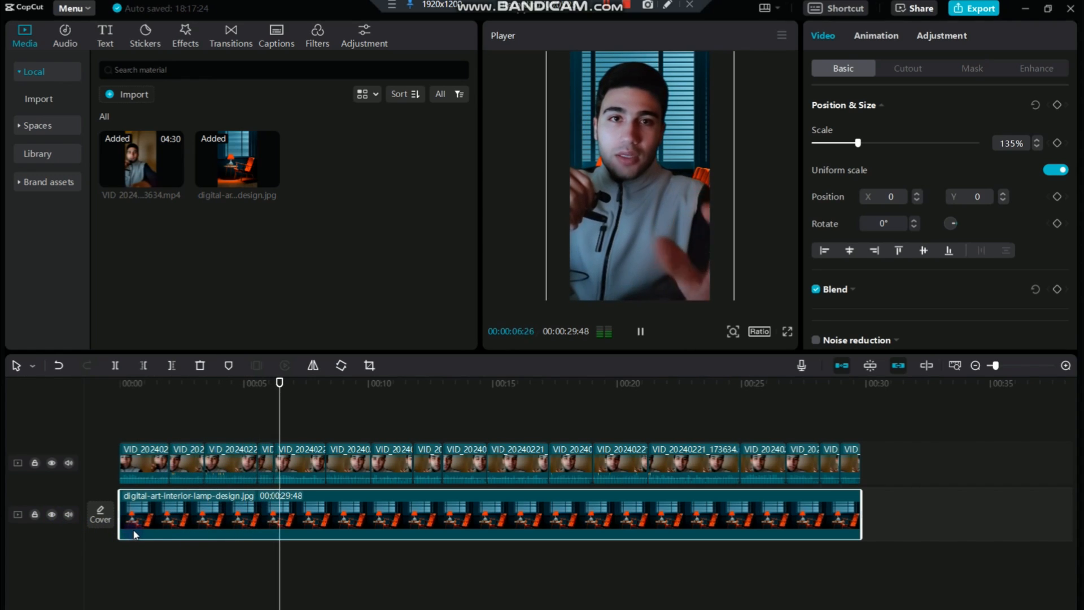
key("space")
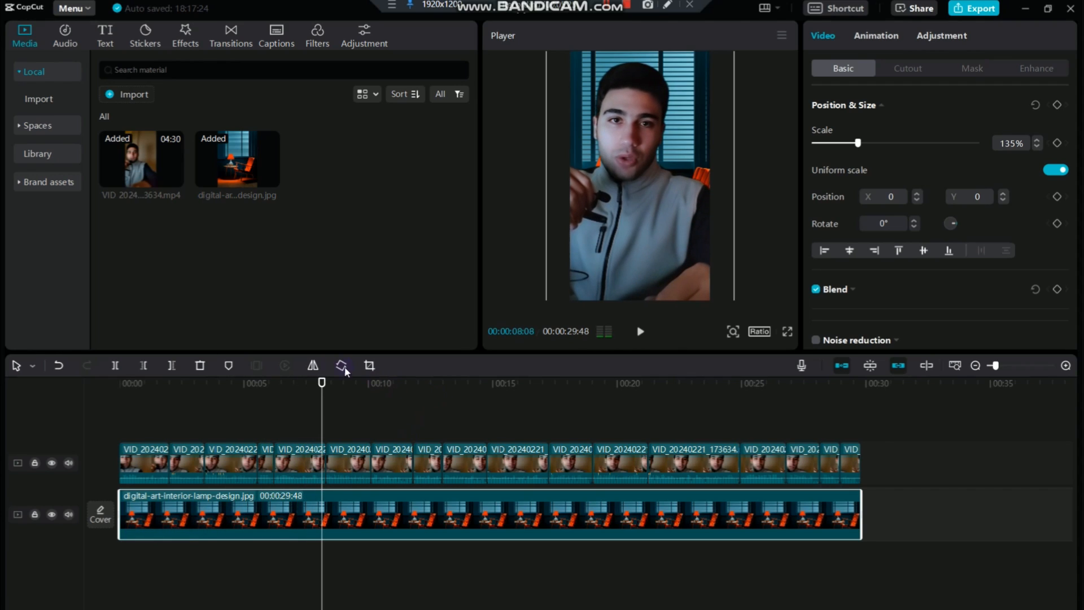
left_click_drag(320, 394, 105, 416)
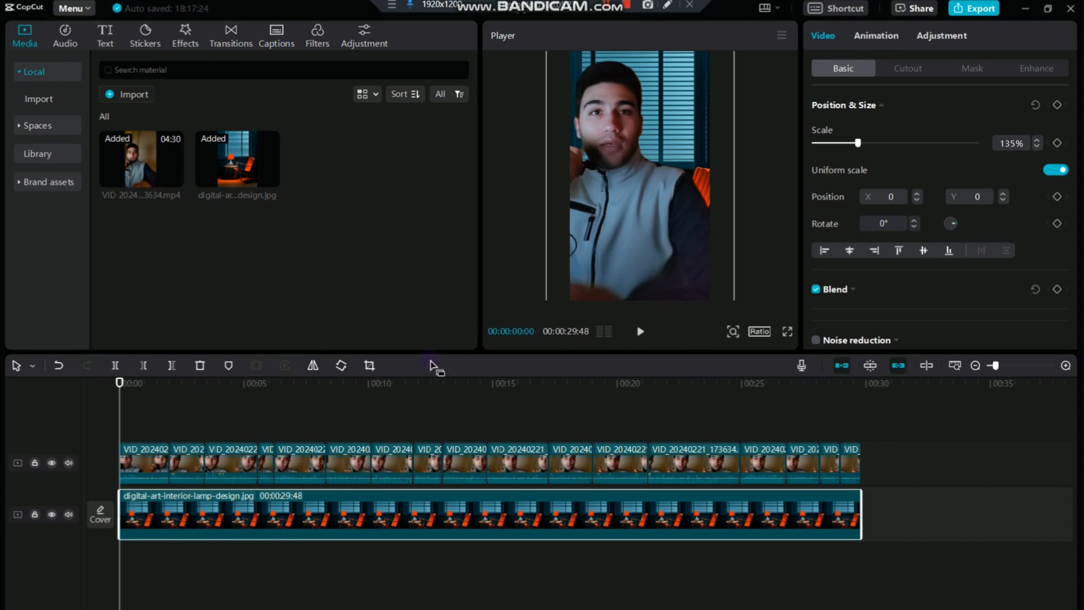
Import money15.mov and money16.mov from the Money overlays folder and preview the overlay footage
left_click(1013, 364)
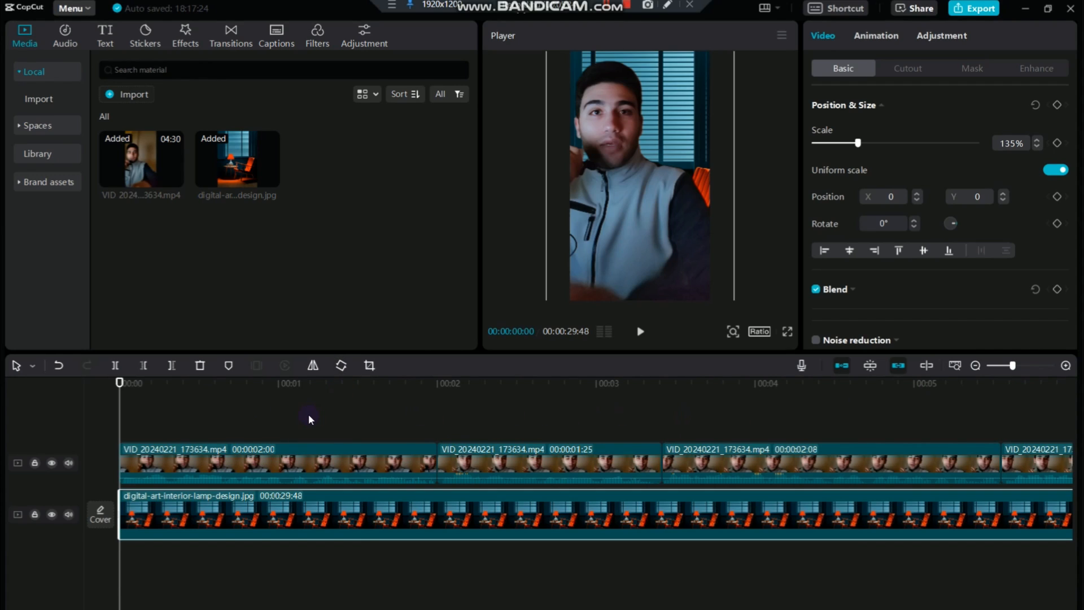
left_click(209, 457)
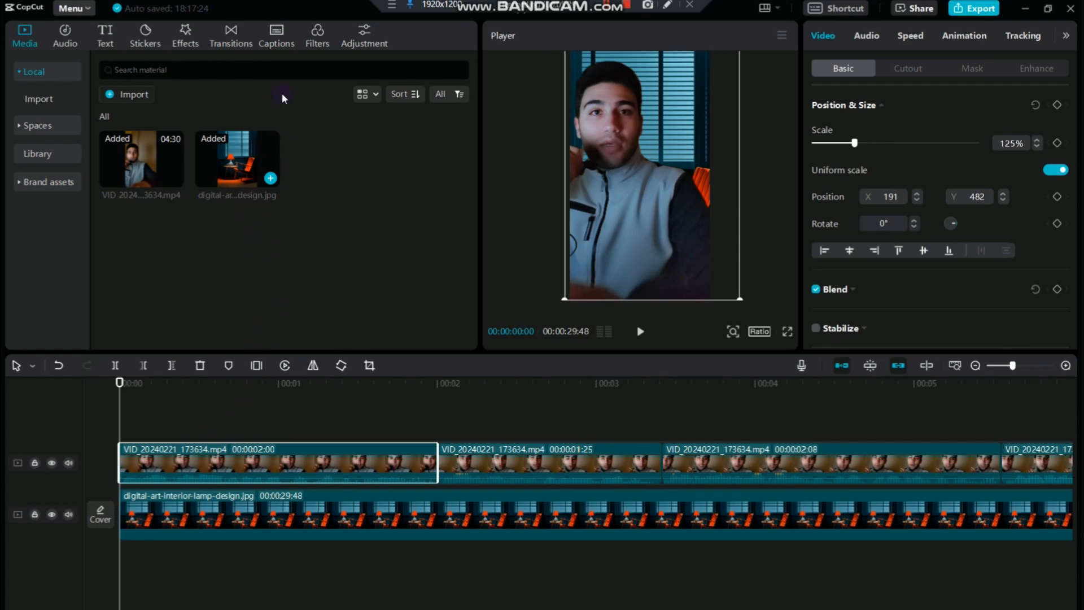
key("space")
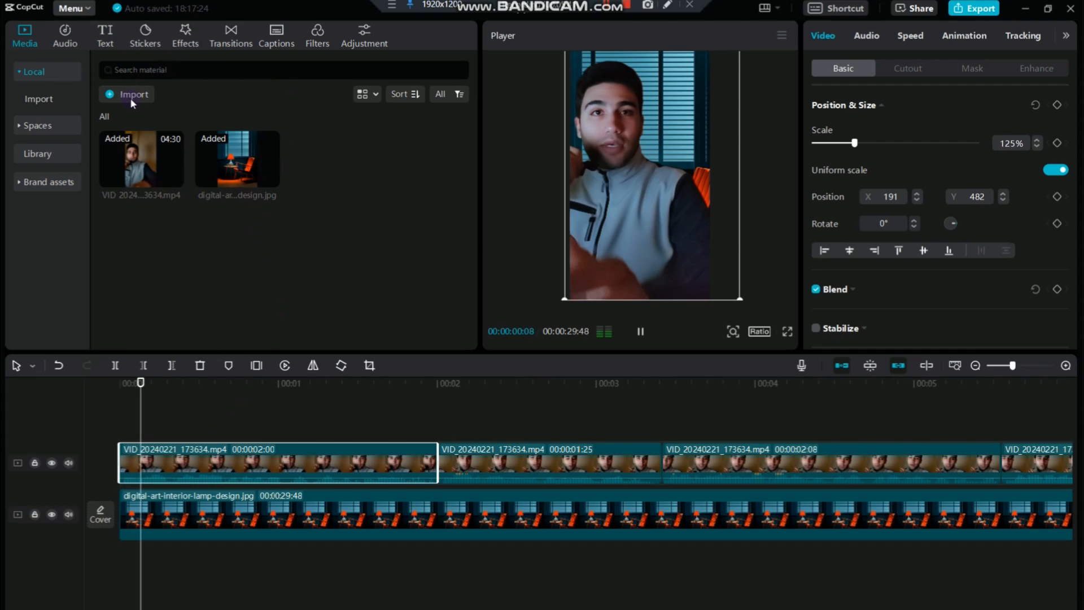
left_click(129, 97)
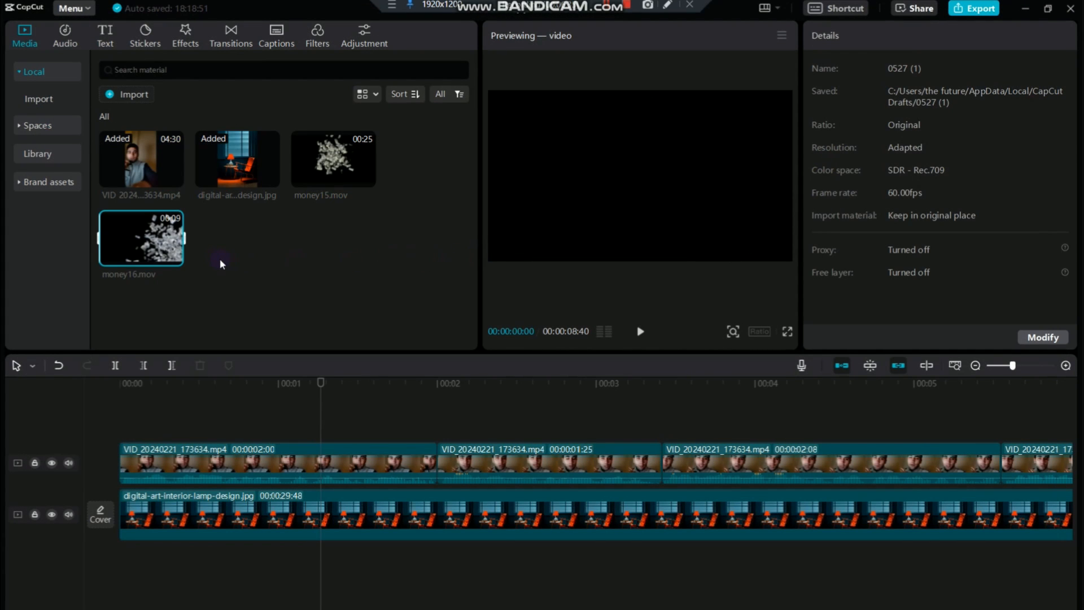
key("space")
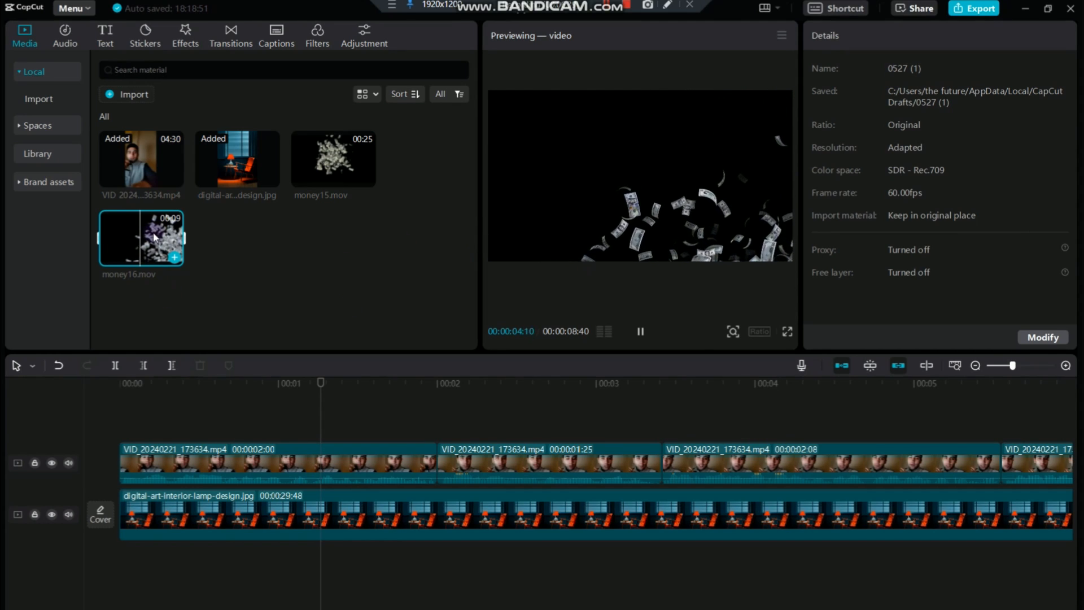
Place money16.mov above the speaker at the timeline's start and trim its end at 00:00:01:59
left_click_drag(144, 248, 230, 466)
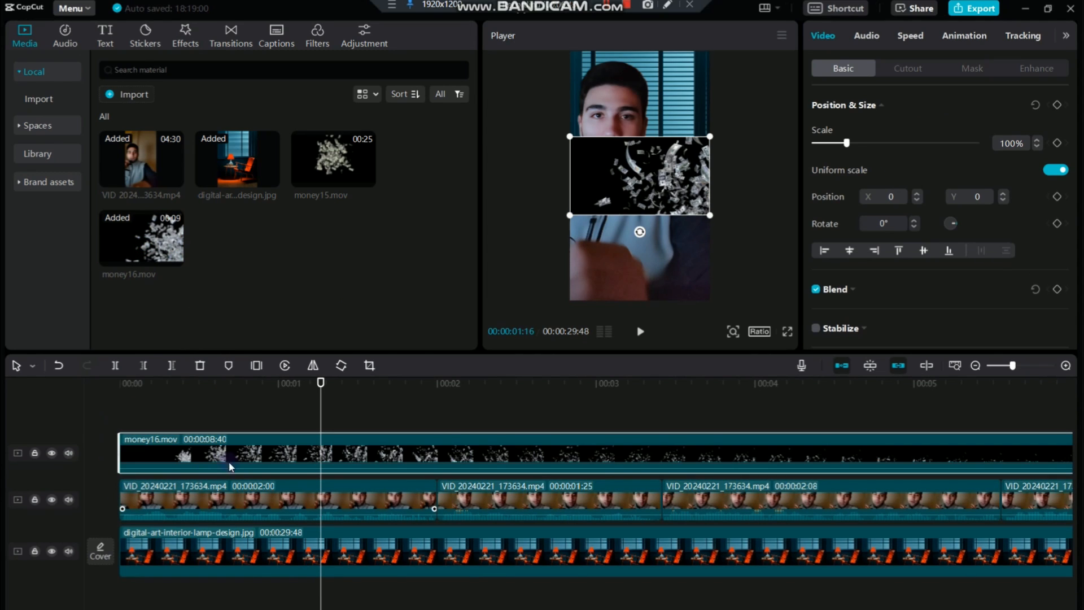
left_click_drag(322, 395, 107, 408)
key("space")
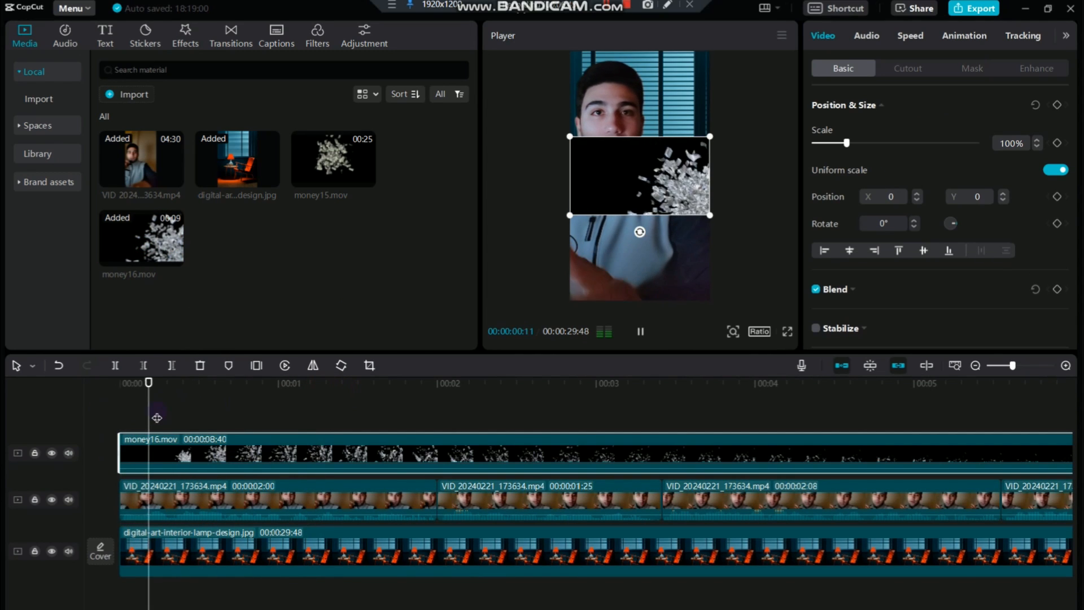
key("space")
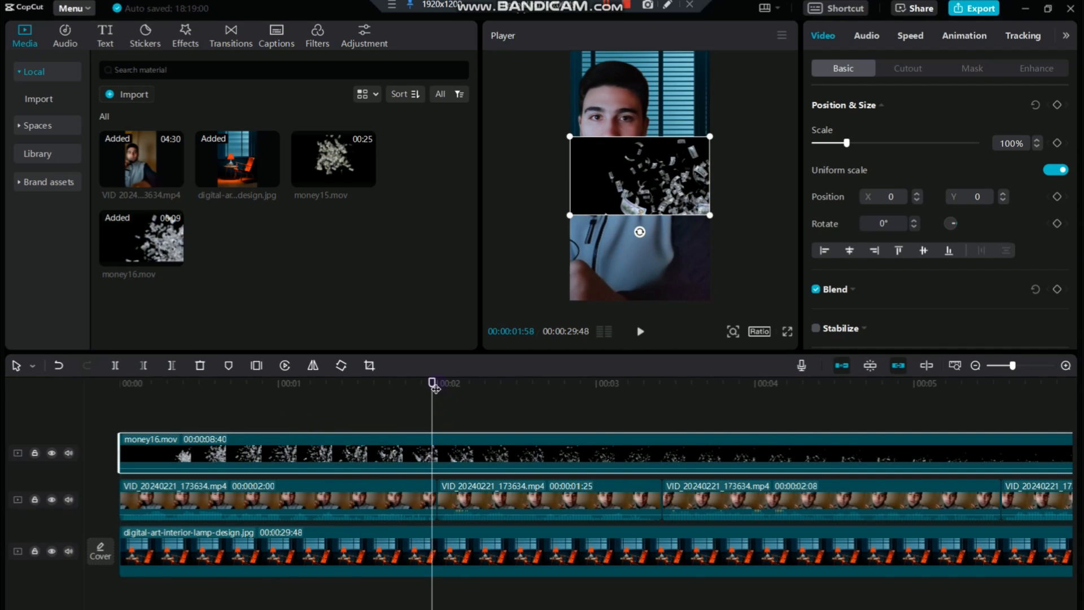
left_click_drag(435, 388, 435, 388)
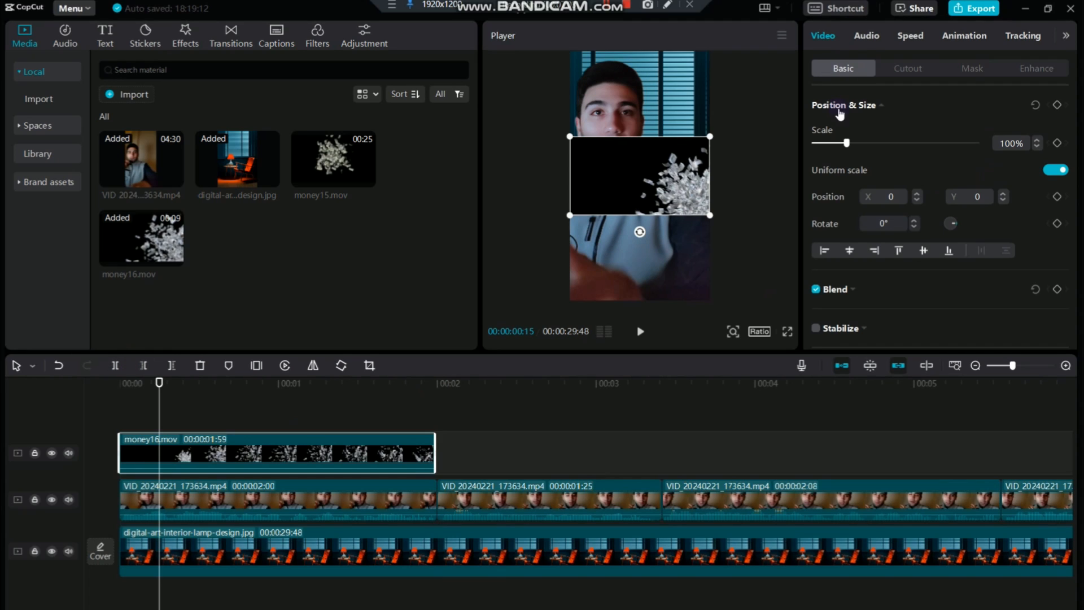
Set the money16.mov overlay's blend mode to Screen and scrub over the clip to check it
scroll(858, 192, "down", 5)
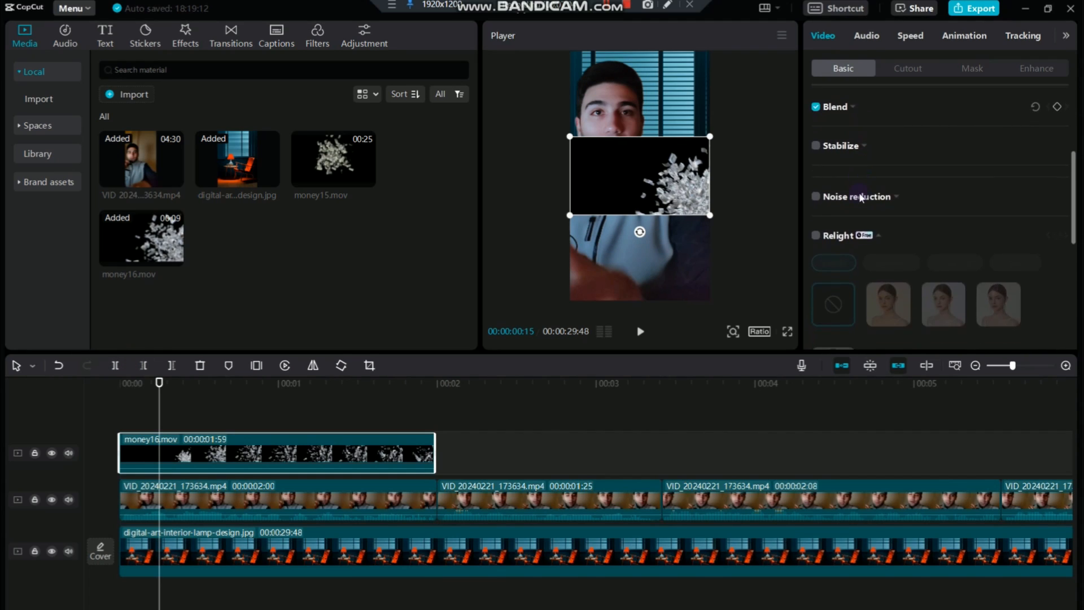
scroll(859, 192, "up", 5)
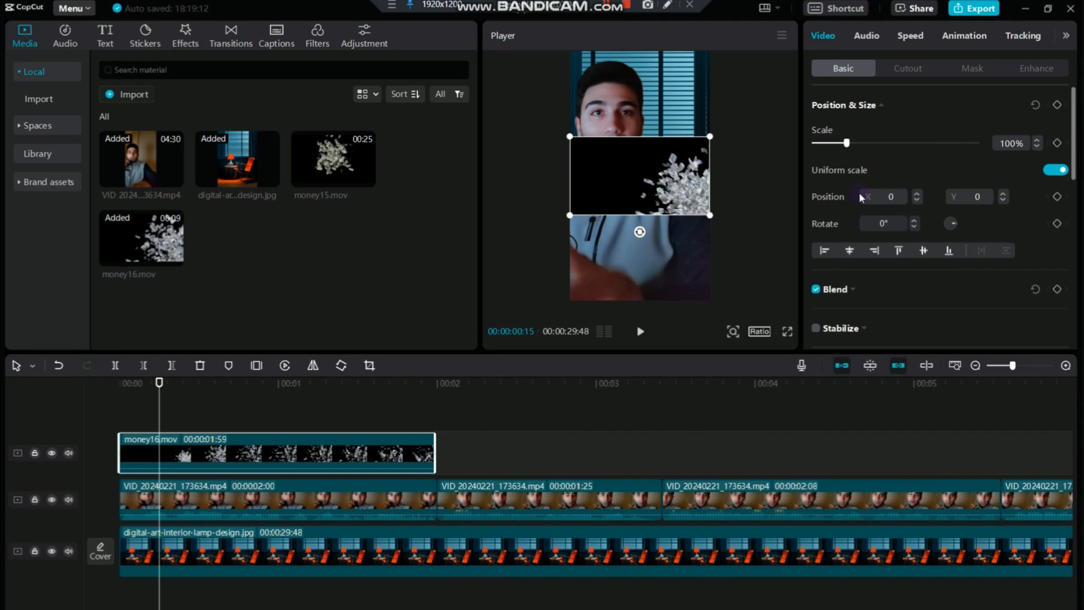
left_click(851, 291)
scroll(910, 266, "down", 4)
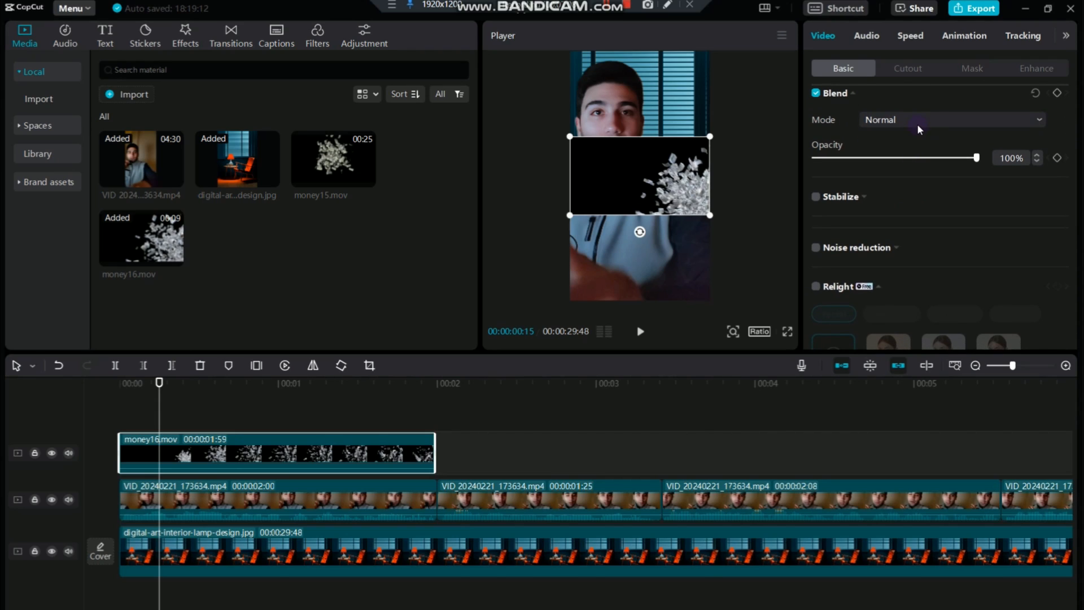
left_click(917, 126)
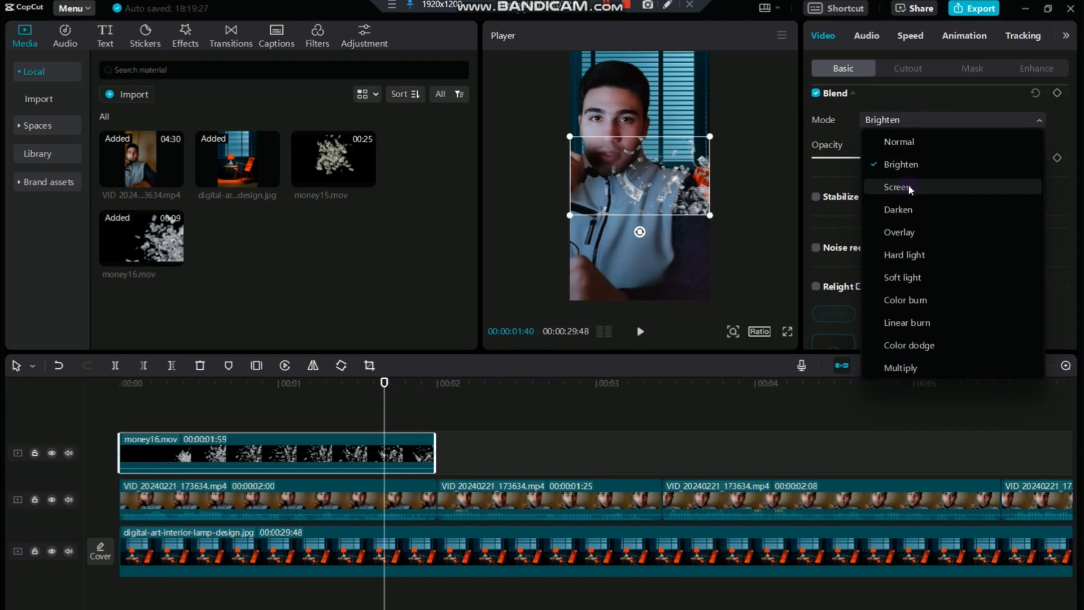
left_click(907, 188)
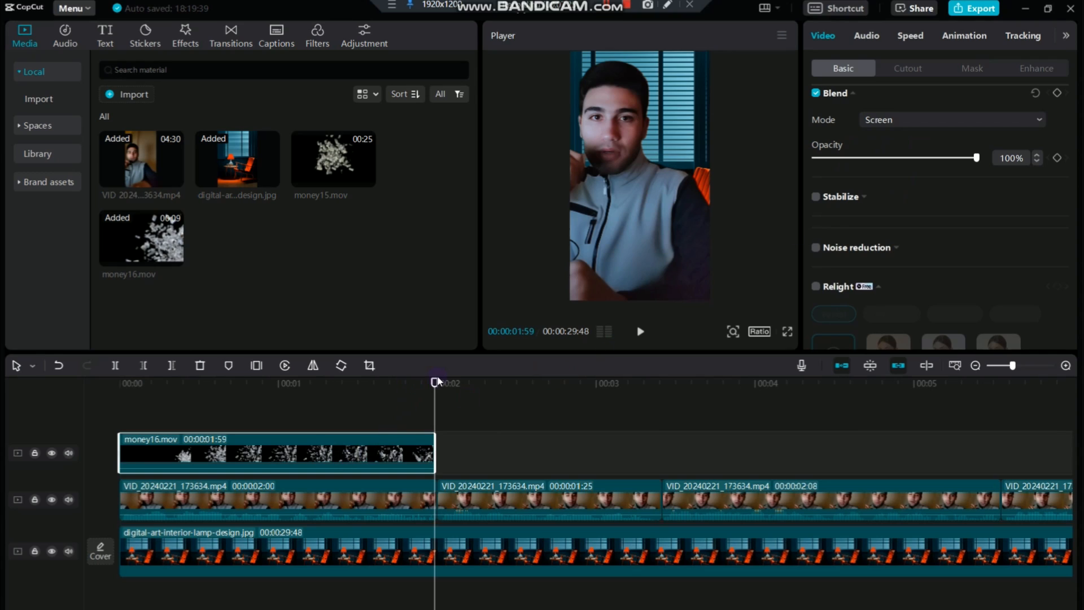
left_click_drag(429, 387, 275, 384)
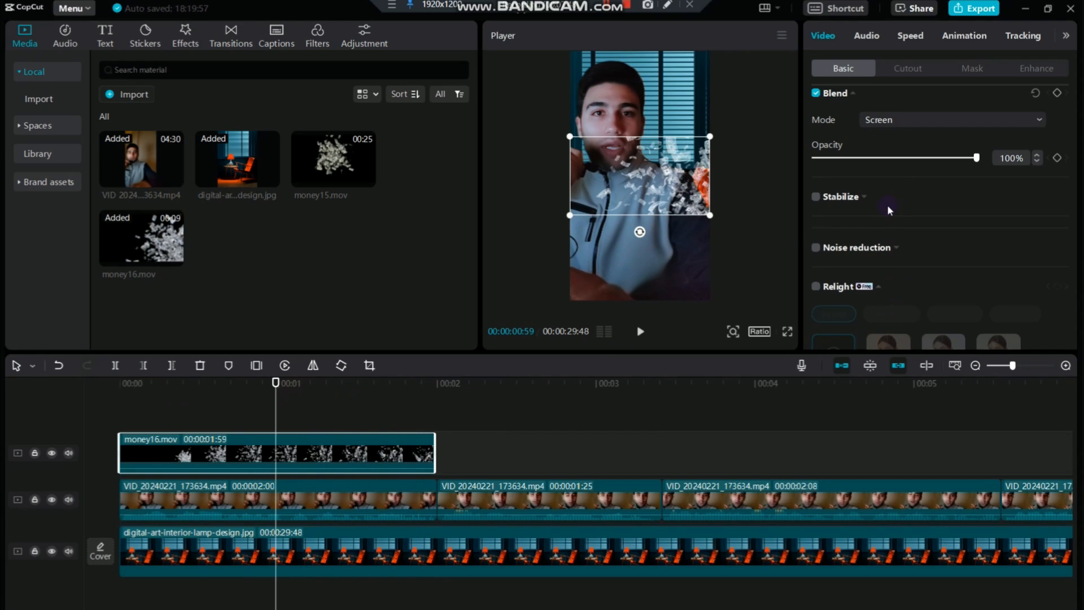
Assign the money16.mov overlay to layer 1, then enlarge and move it over the upper background behind the speaker
scroll(886, 204, "down", 3)
scroll(888, 209, "down", 2)
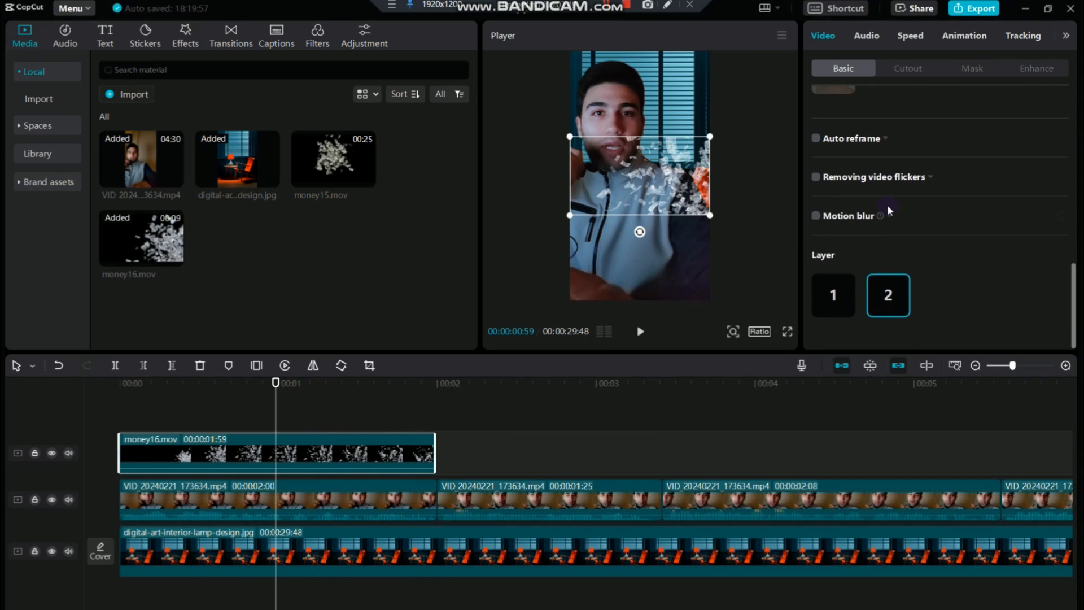
left_click(833, 295)
left_click_drag(693, 152, 733, 45)
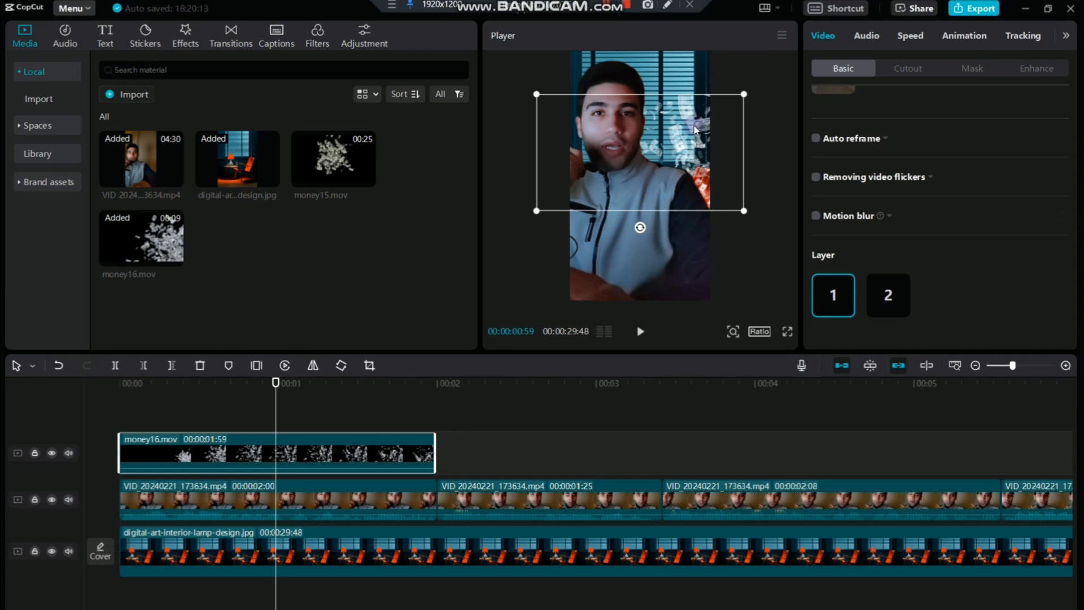
left_click_drag(694, 129, 661, 102)
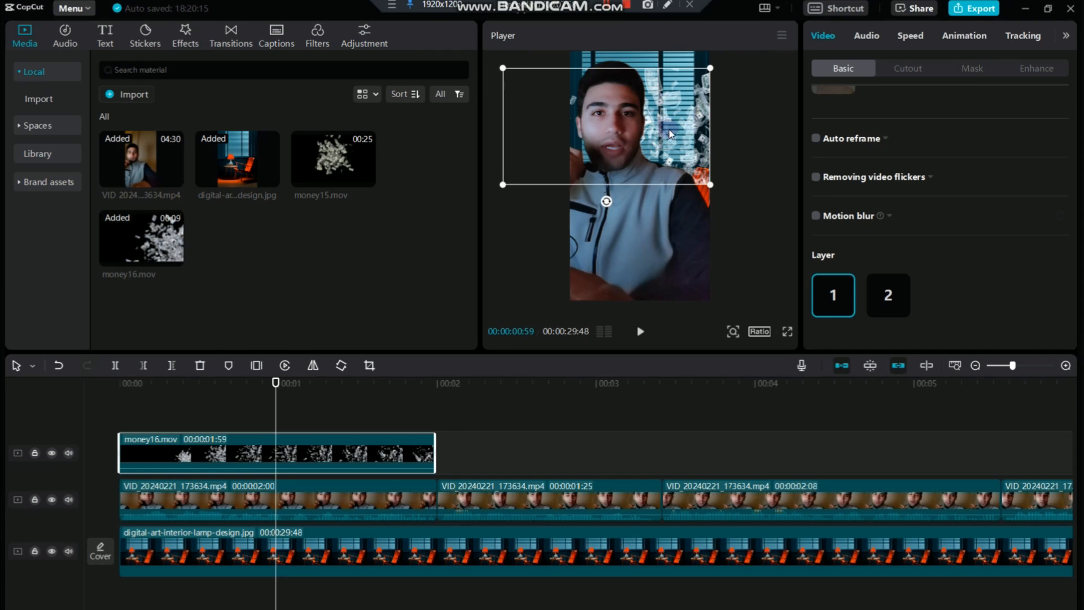
left_click_drag(713, 189, 751, 210)
Replay the opening two seconds several times to review the flying money behind the speaker
left_click_drag(275, 383, 52, 419)
key("space")
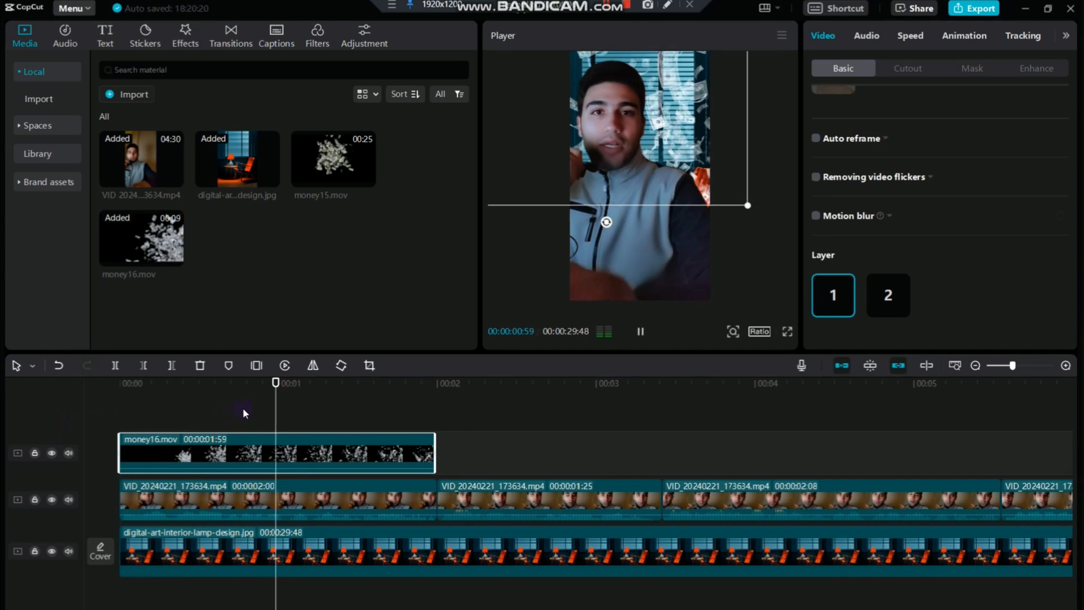
left_click(404, 408)
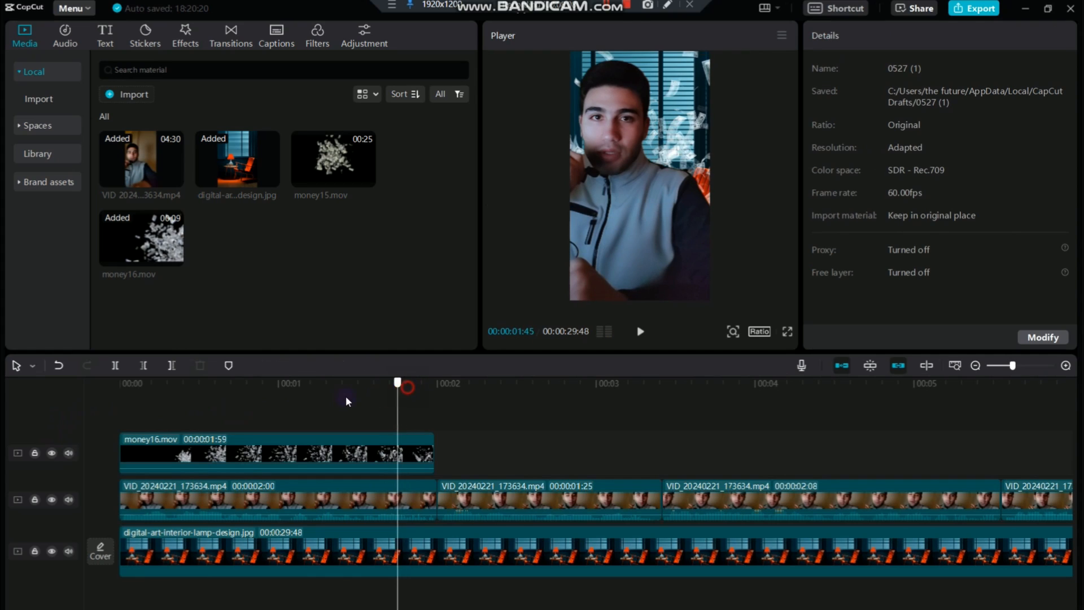
left_click_drag(346, 401, 31, 445)
key("space")
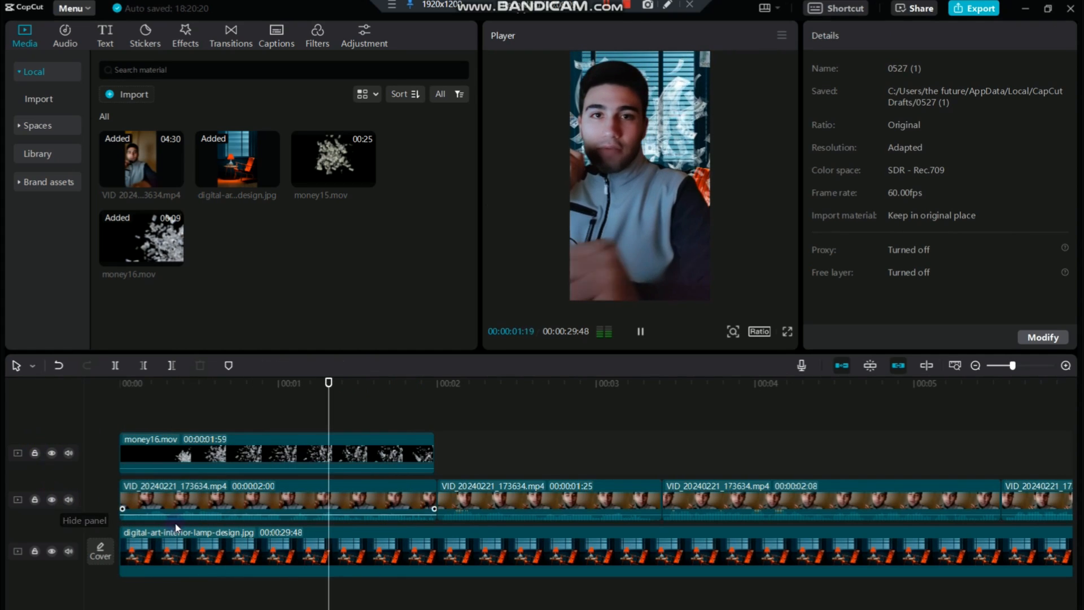
key("space")
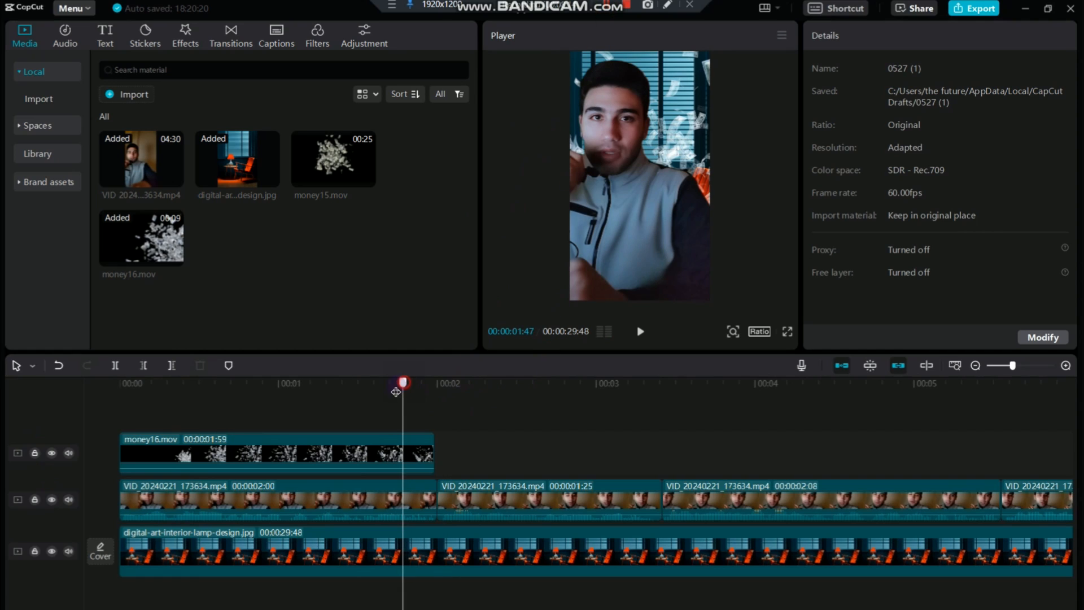
left_click_drag(396, 391, 91, 452)
key("space")
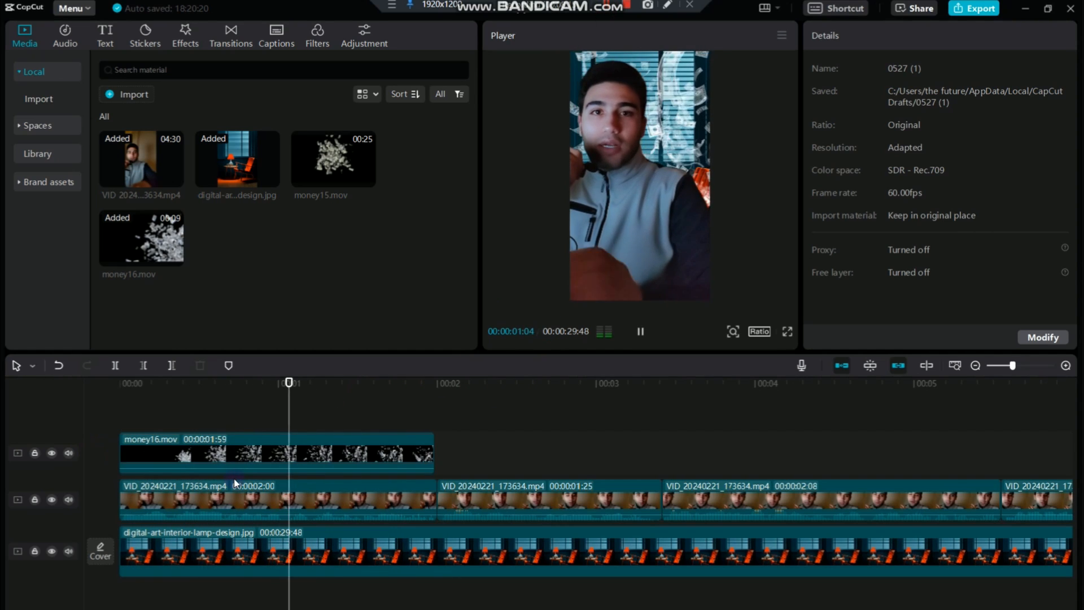
key("space")
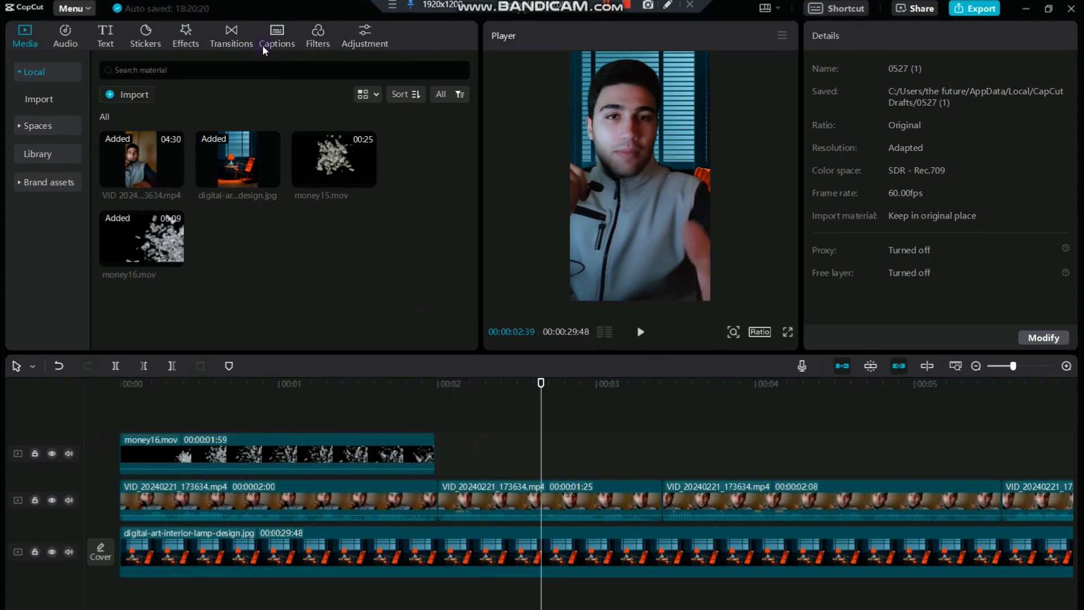
Preview the Glare II light effect transition and add it between the first and second speaker clips
left_click(234, 45)
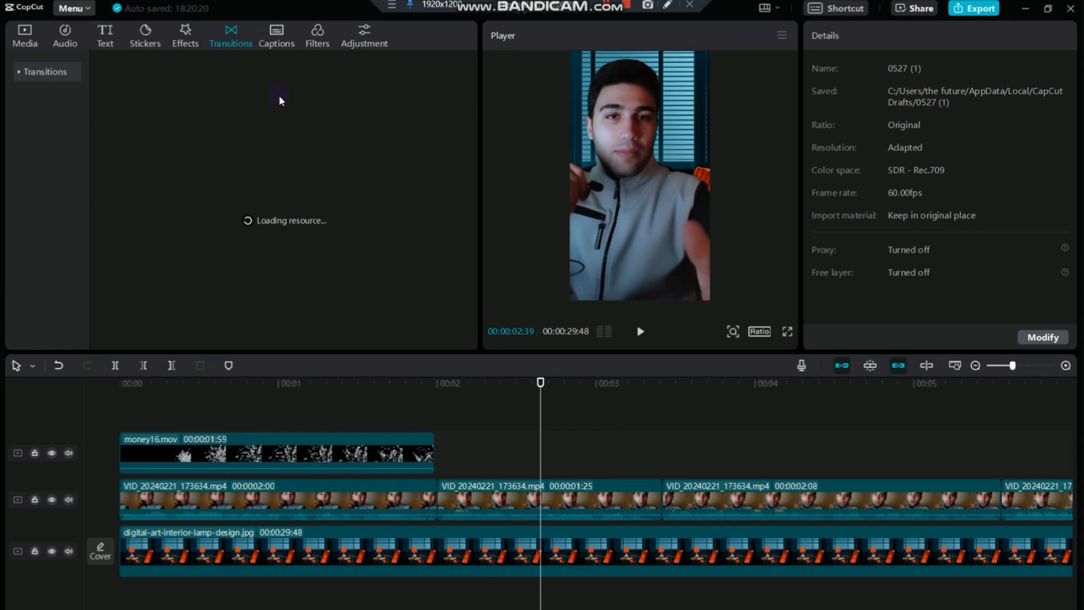
left_click(18, 70)
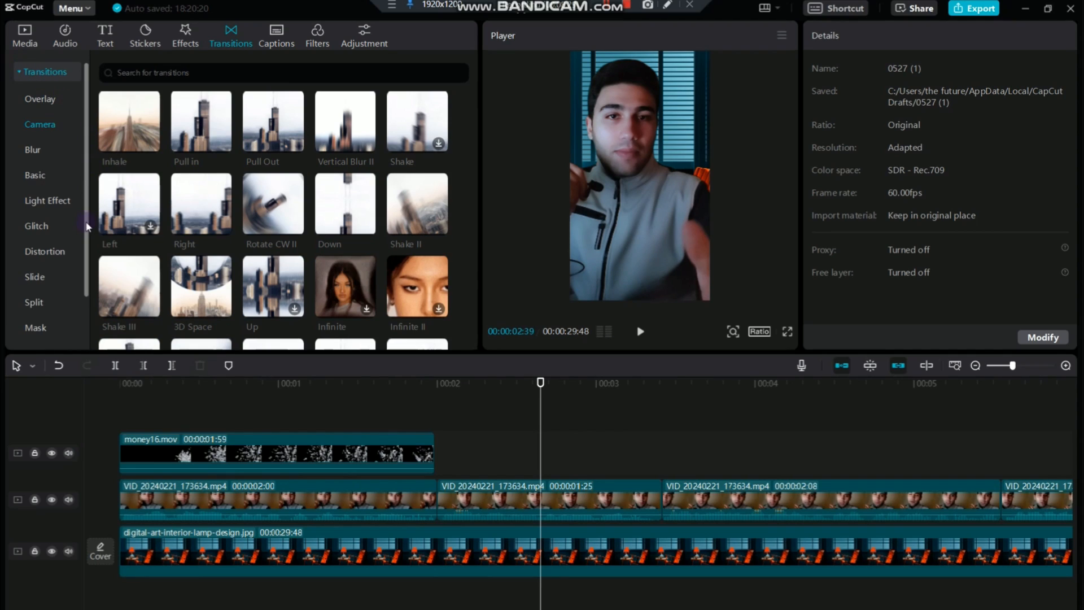
left_click(59, 196)
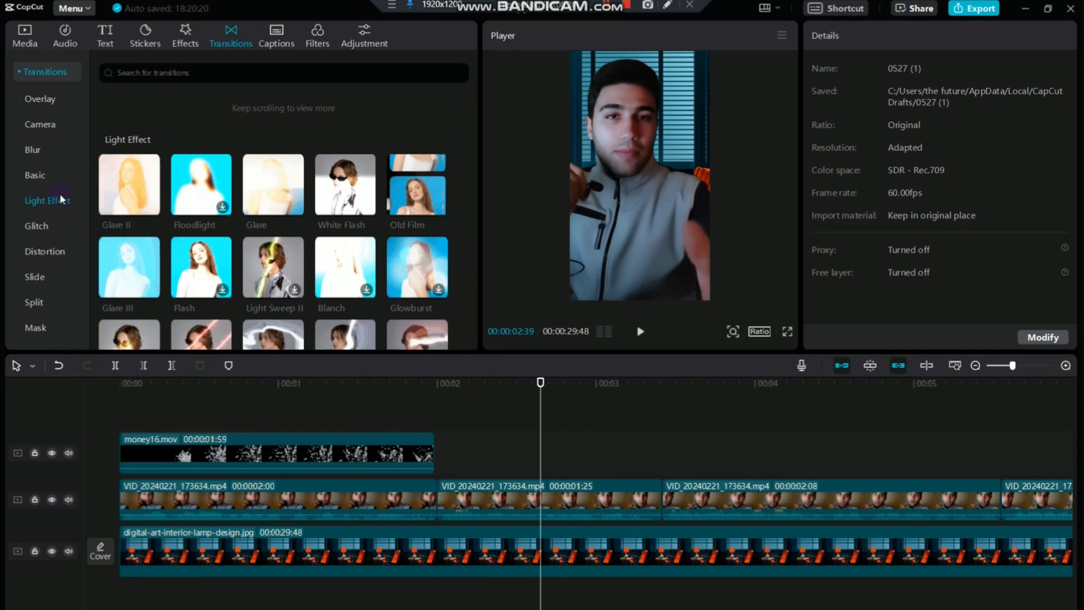
left_click(134, 194)
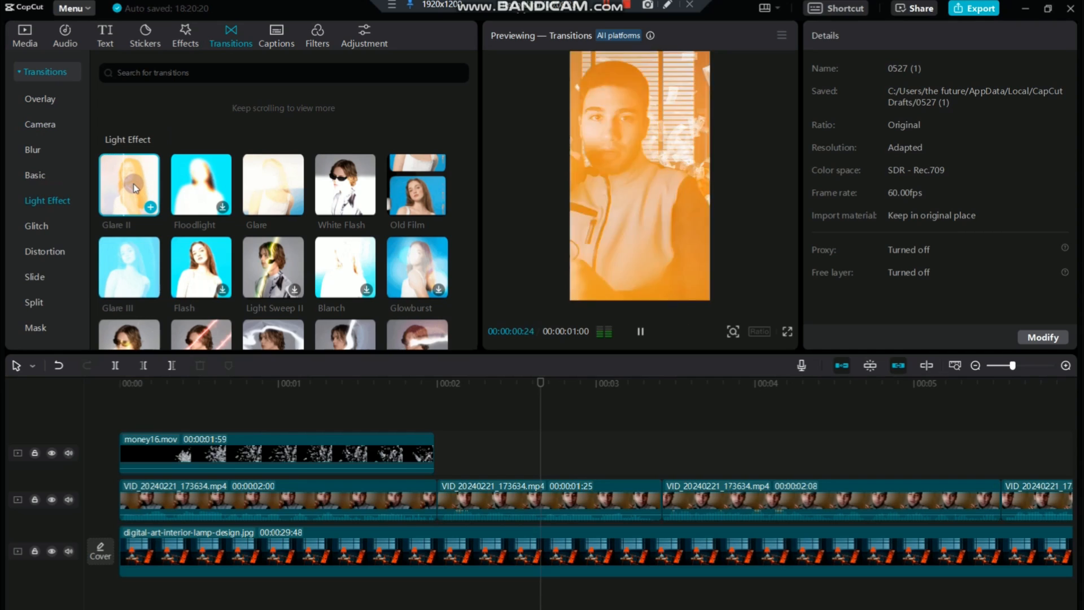
left_click_drag(157, 183, 415, 502)
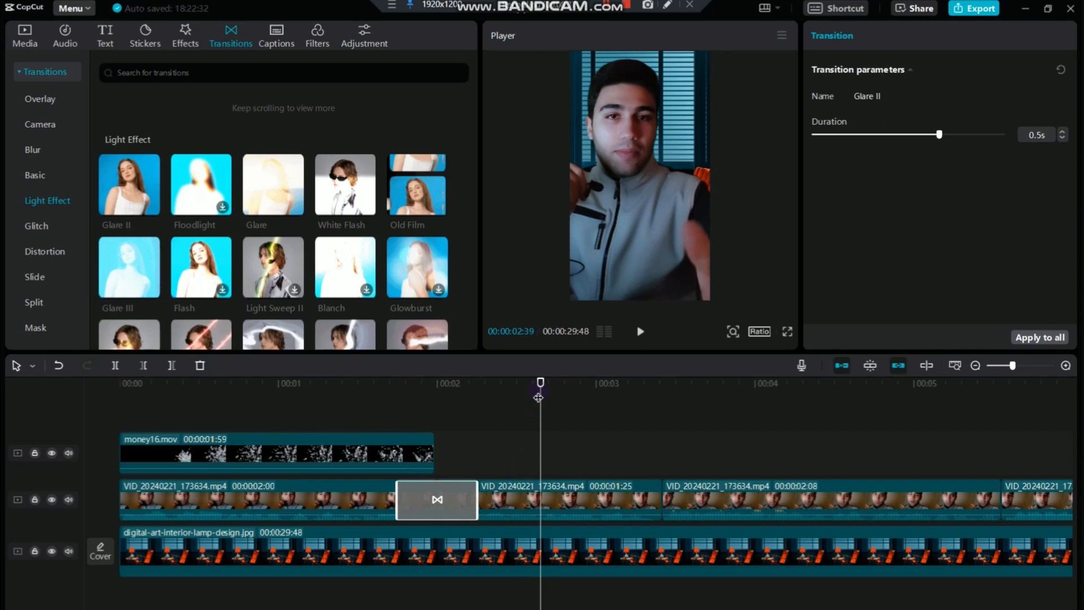
Play across the first cut repeatedly to review the Glare II transition
left_click_drag(539, 390, 374, 409)
key("space")
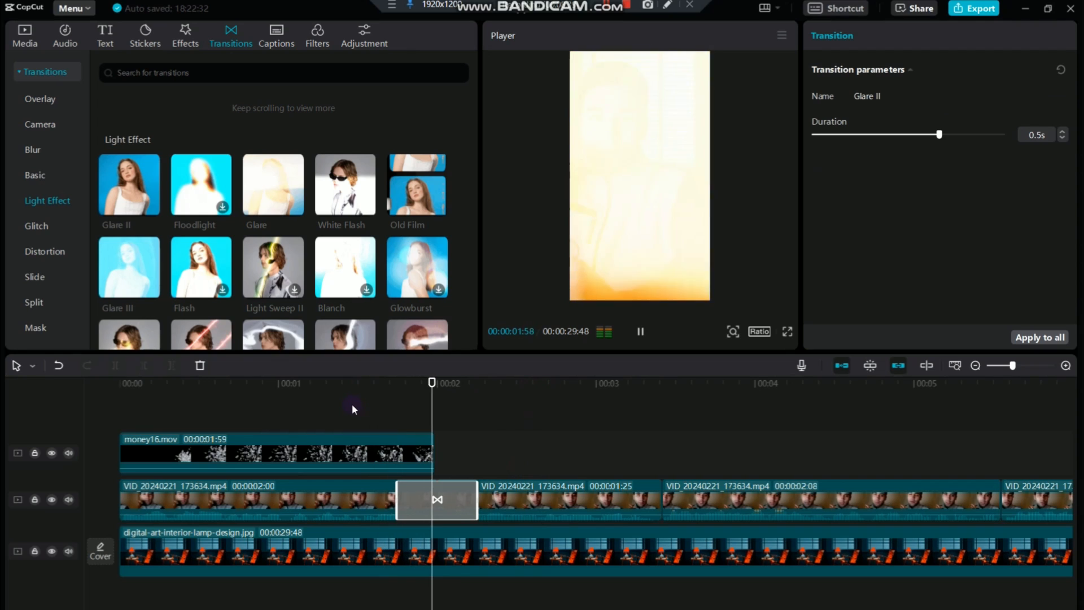
key("space")
left_click_drag(631, 390, 374, 421)
key("space")
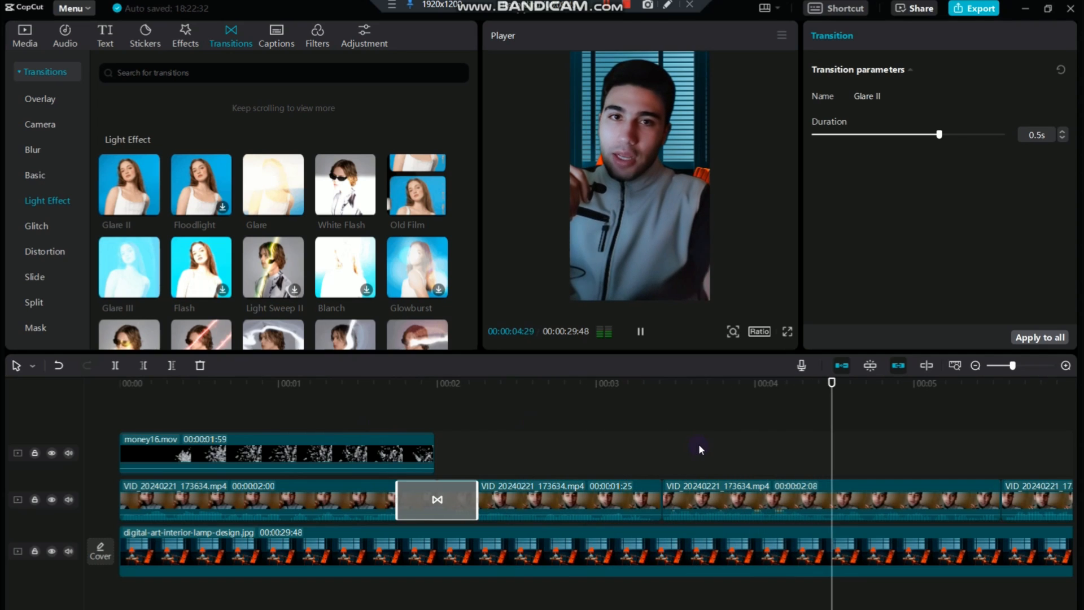
key("space")
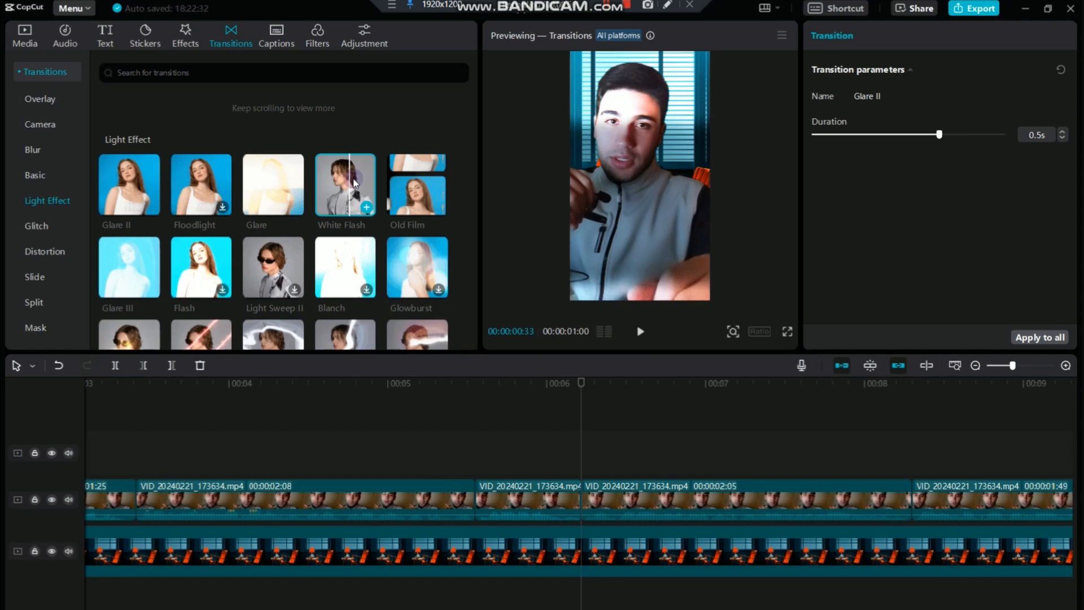
Add light effect transitions such as White Flash, Floodlight and Old Film at the following cuts between the speaker clips
left_click_drag(263, 244, 454, 510)
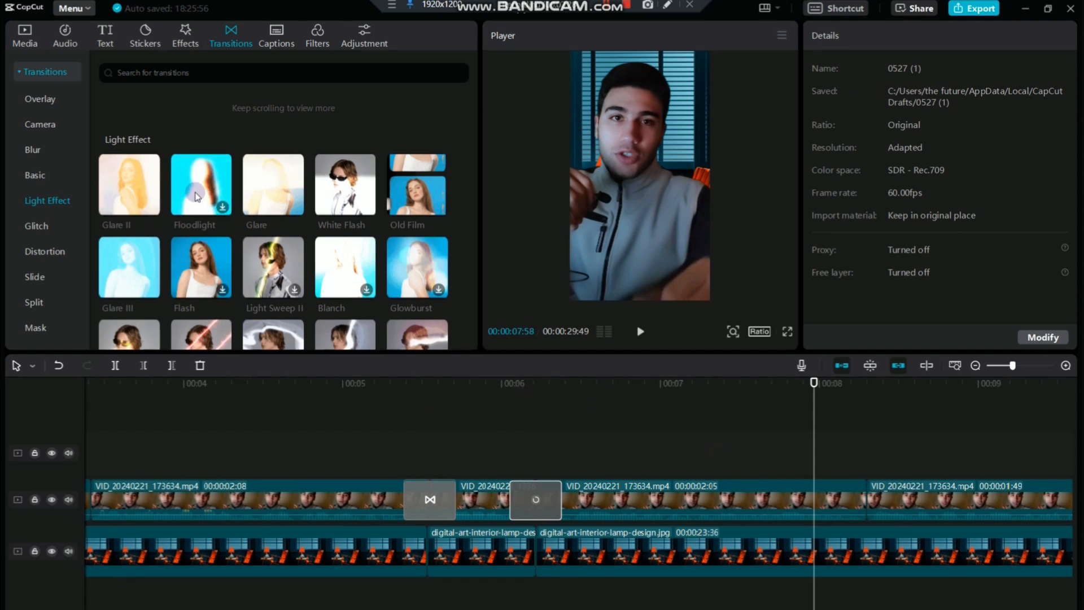
left_click_drag(196, 196, 834, 501)
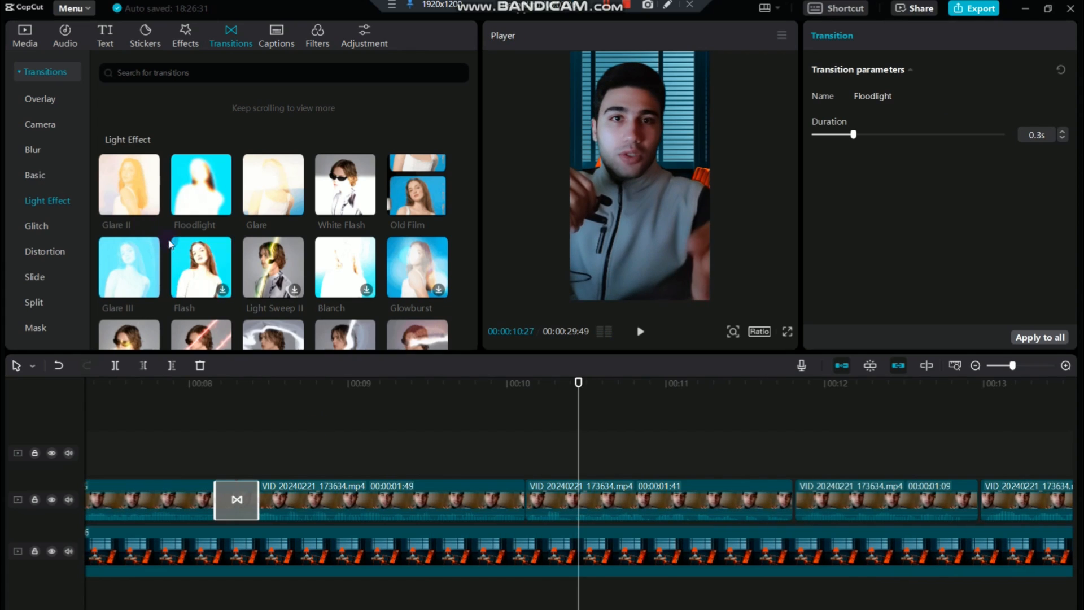
left_click_drag(344, 186, 525, 500)
left_click(858, 503)
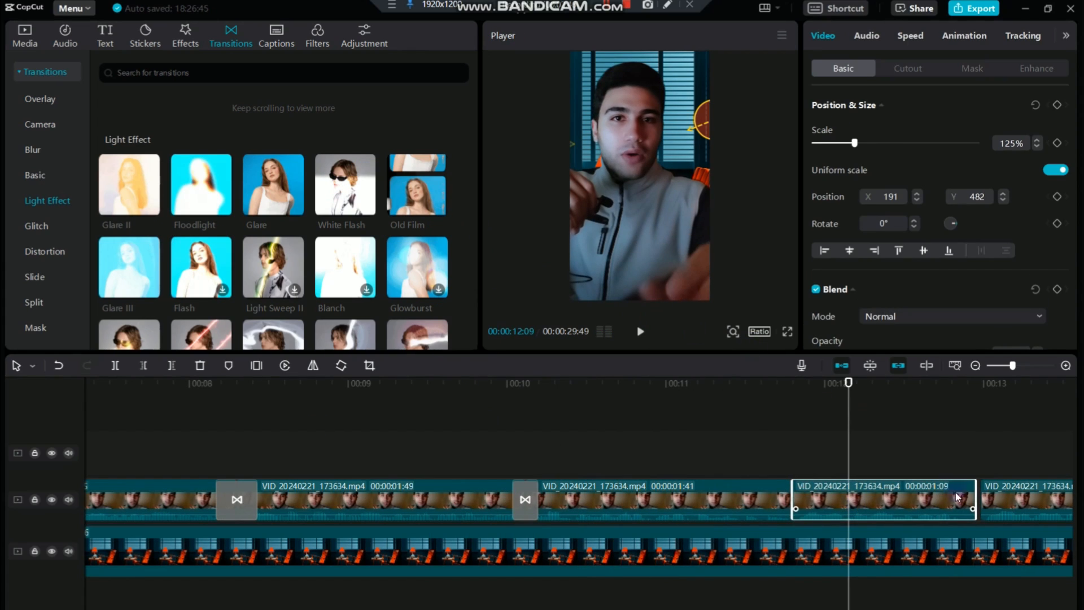
left_click_drag(417, 195, 766, 503)
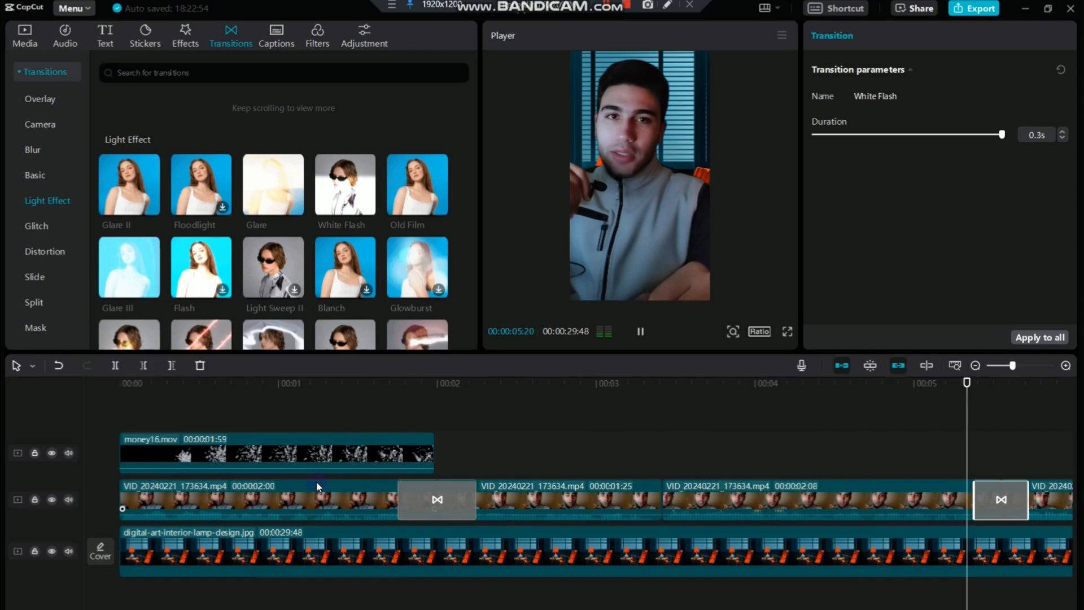
key("space")
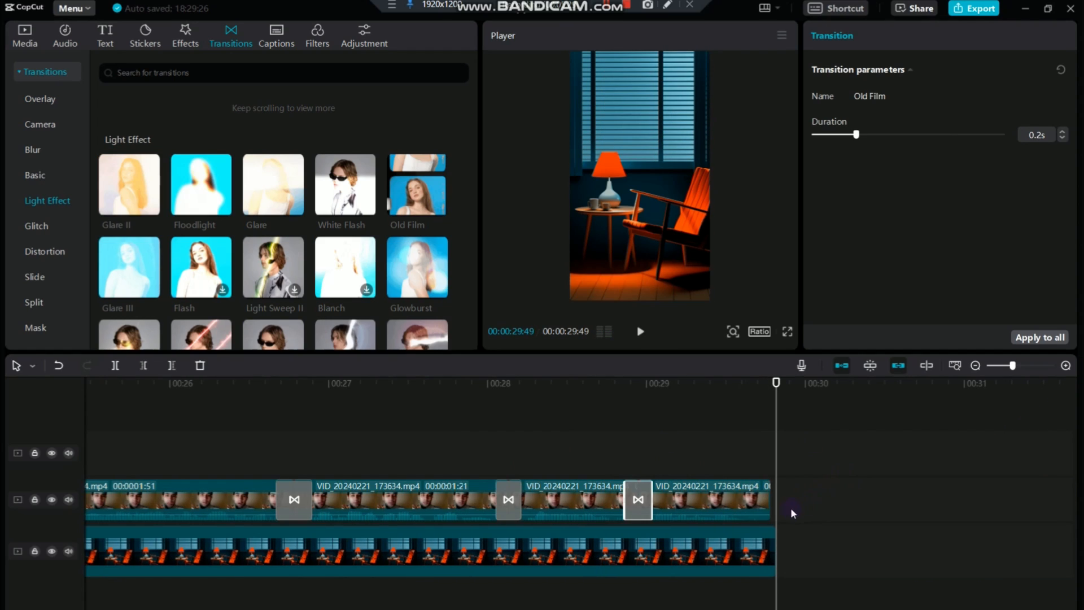
Trim the end of the lamp interior background image to match the last speaker clip's end at 00:00:29:47
left_click(767, 557)
left_click_drag(774, 551, 777, 550)
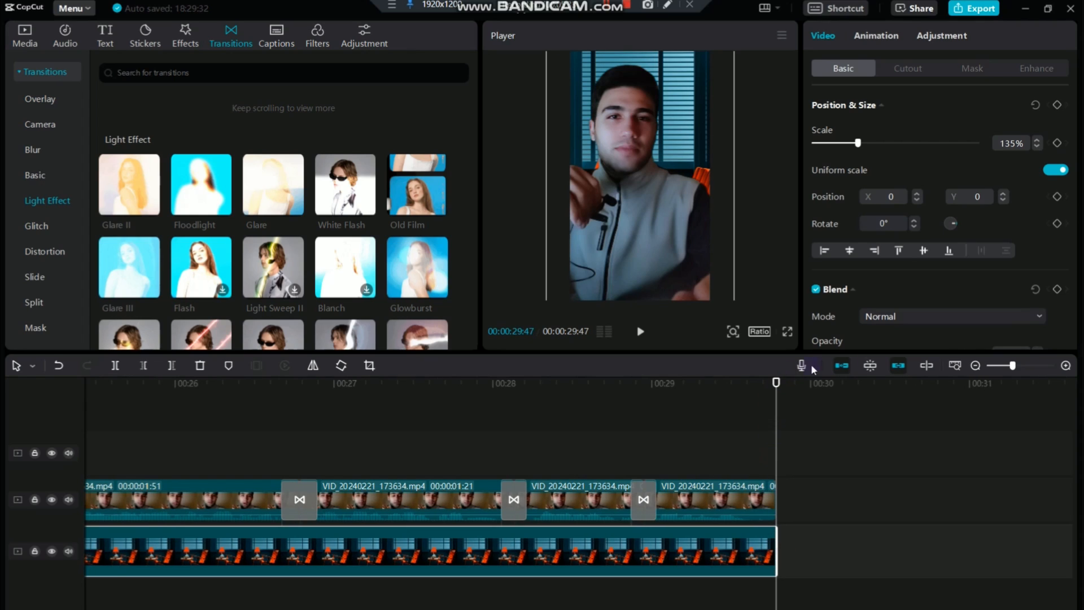
left_click(954, 365)
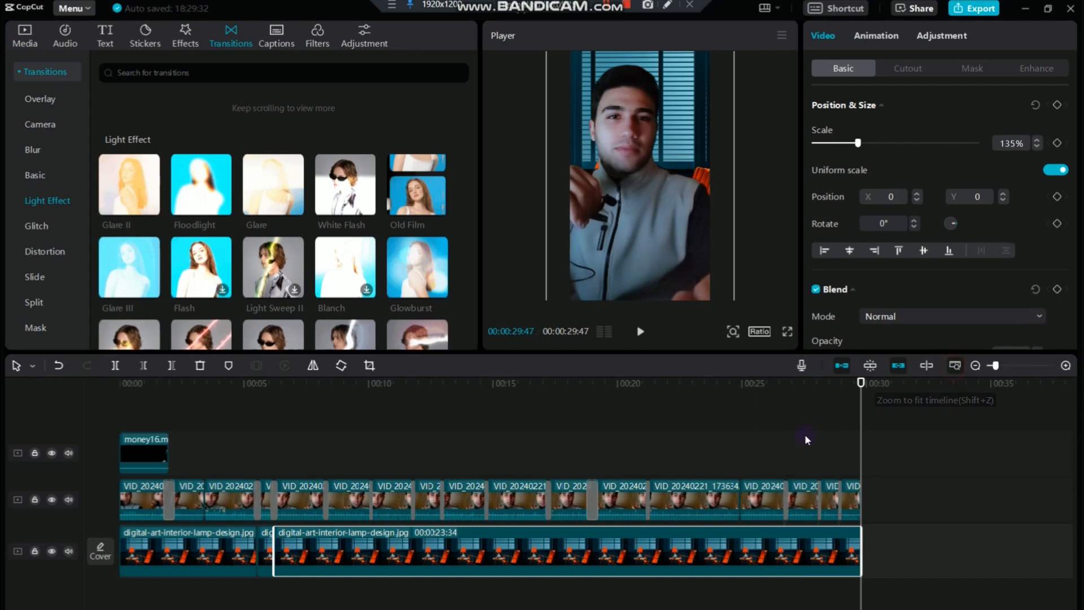
Generate auto captions for the video with Arabic as the spoken language and play the captioned opening
left_click_drag(858, 389, 133, 389)
left_click(144, 501)
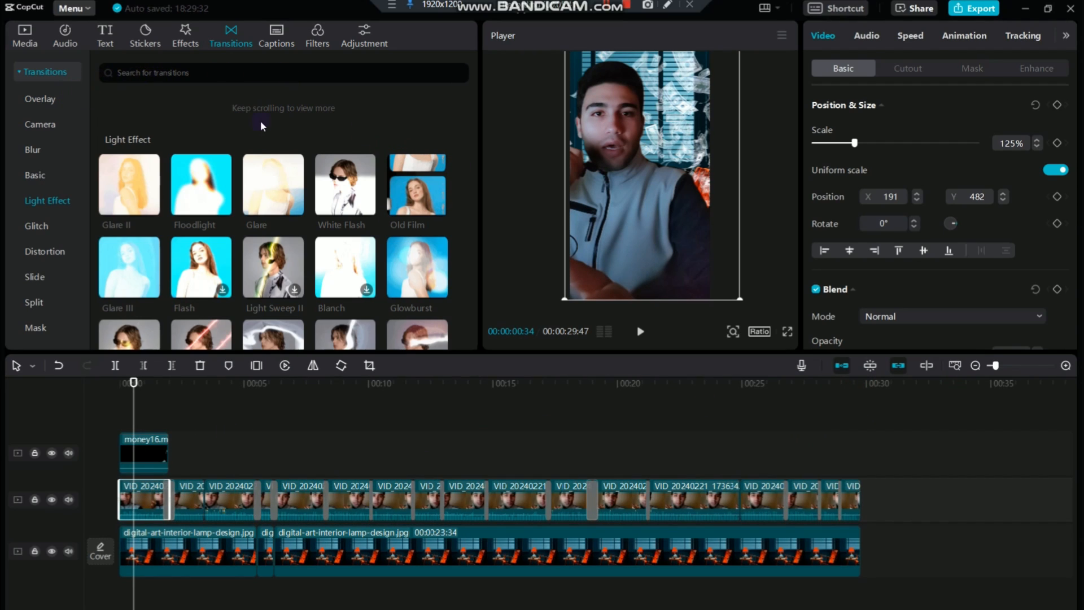
left_click(287, 36)
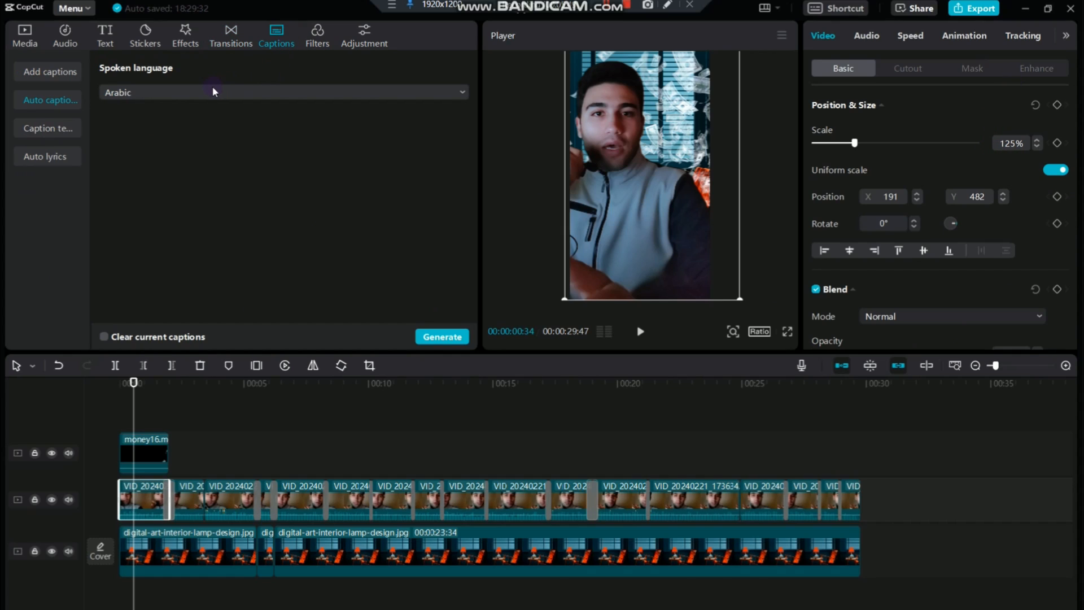
left_click(129, 92)
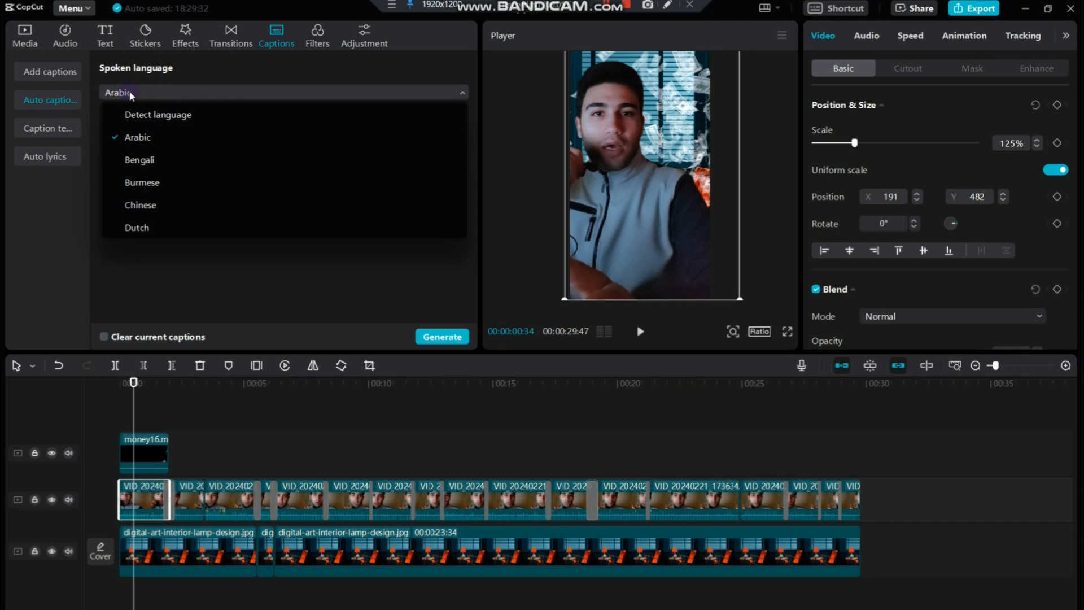
left_click(135, 94)
left_click(441, 337)
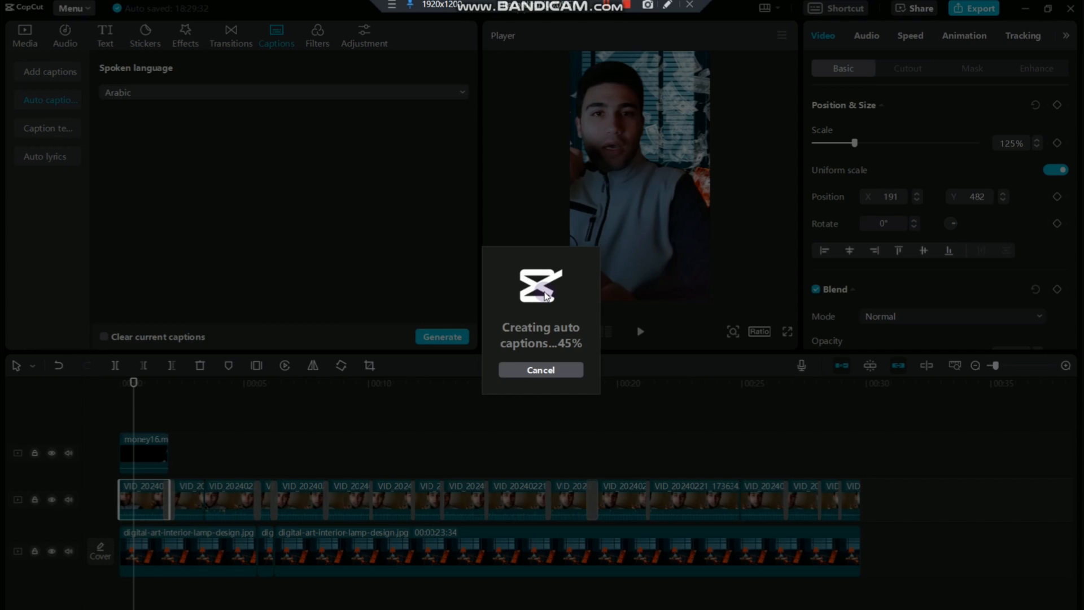
key("space")
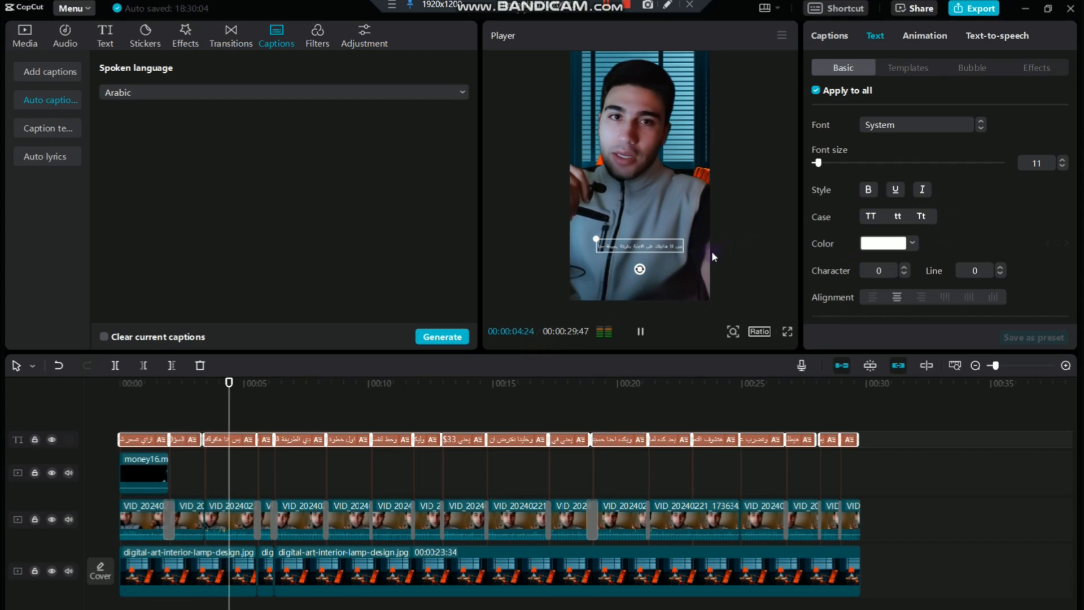
key("space")
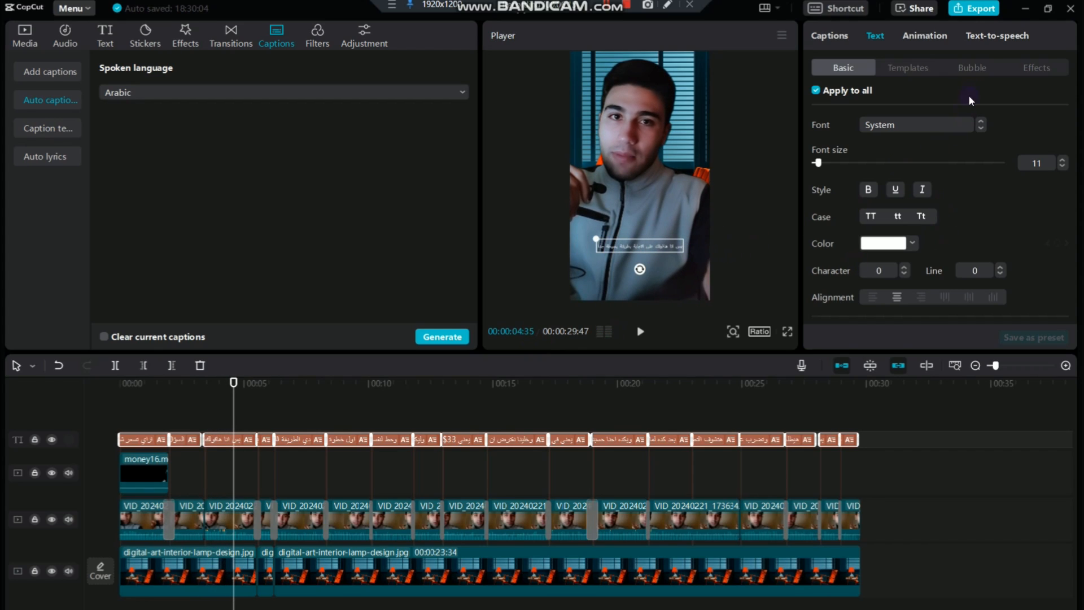
Apply the single-word "BROWN" text template to all captions, enlarge the caption text across the frame and preview it
left_click(903, 69)
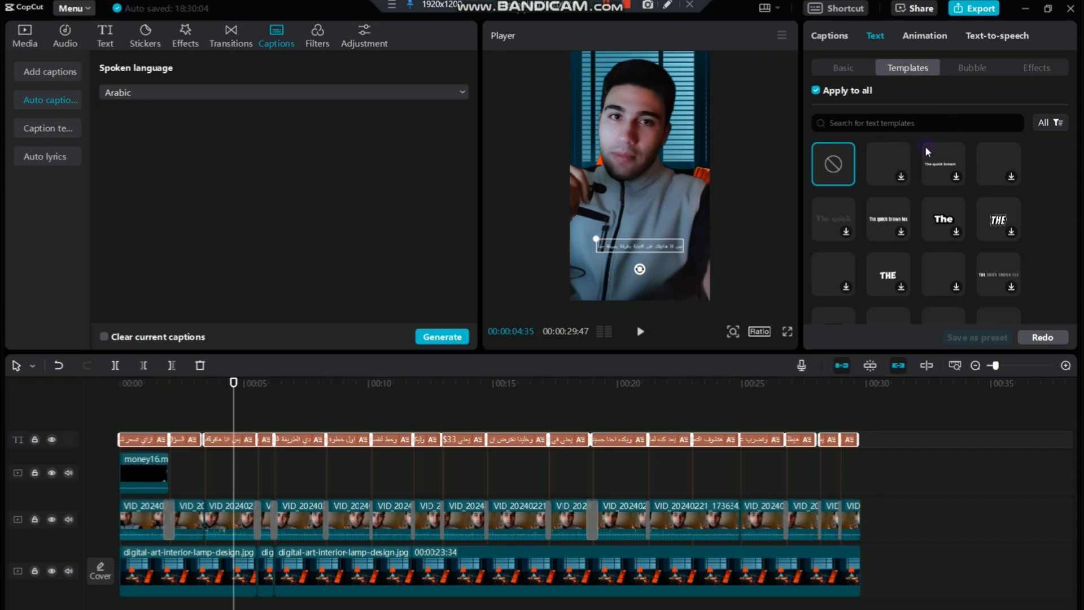
left_click(893, 163)
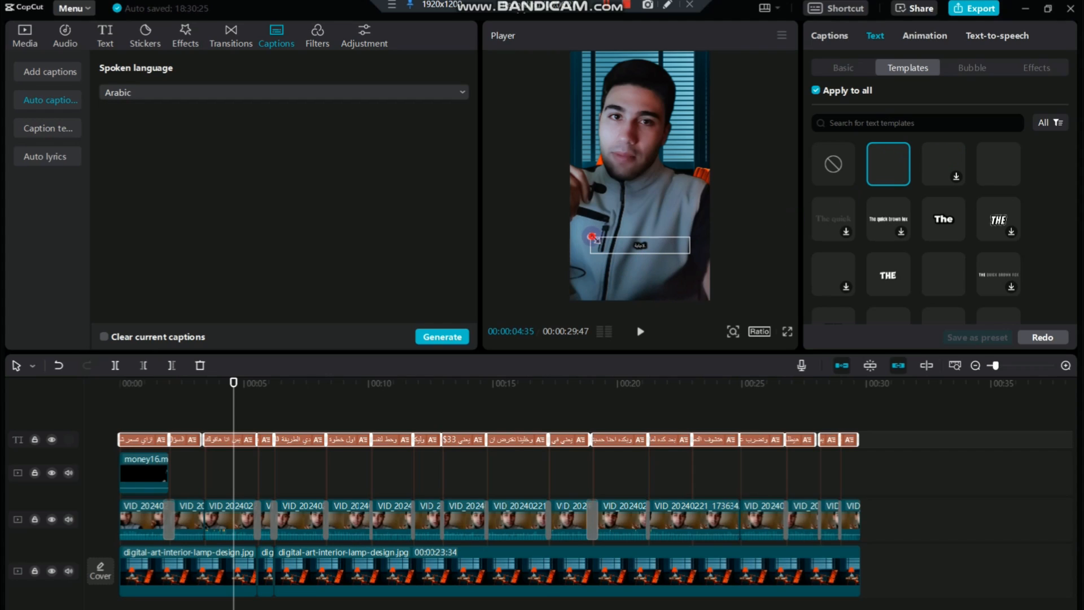
left_click_drag(594, 237, 399, 178)
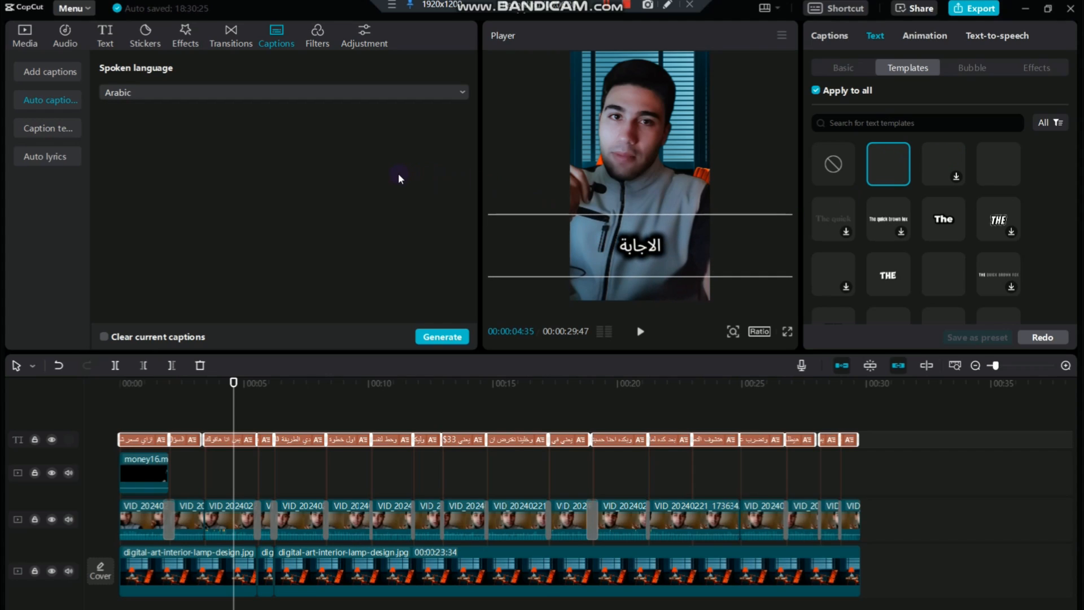
key("space")
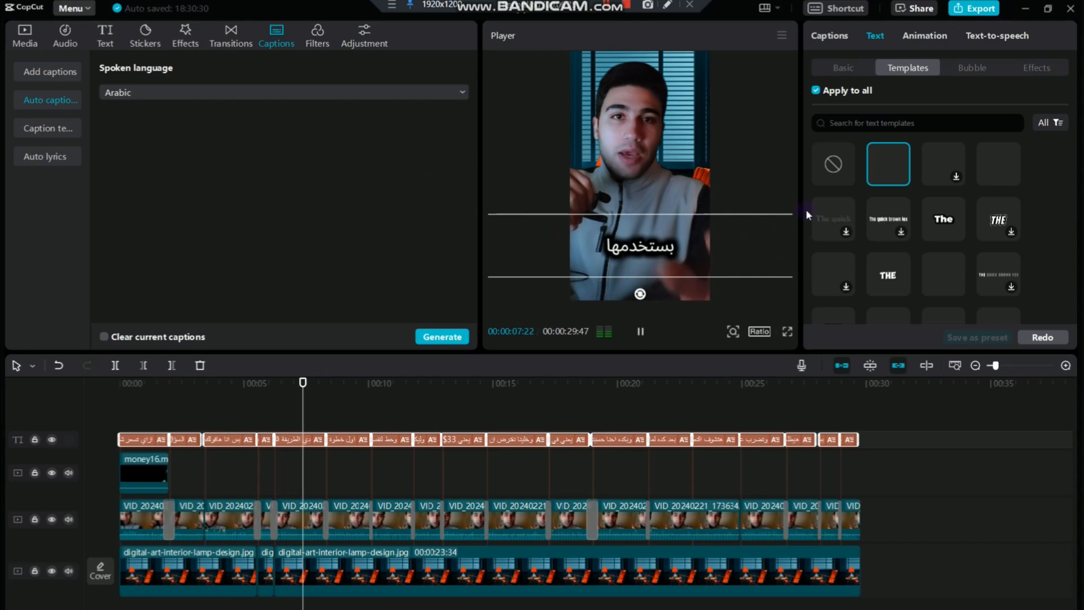
key("space")
Try other fonts for the captions and set them all to the Arabic-script font مٹی کی خوشبو
left_click(856, 70)
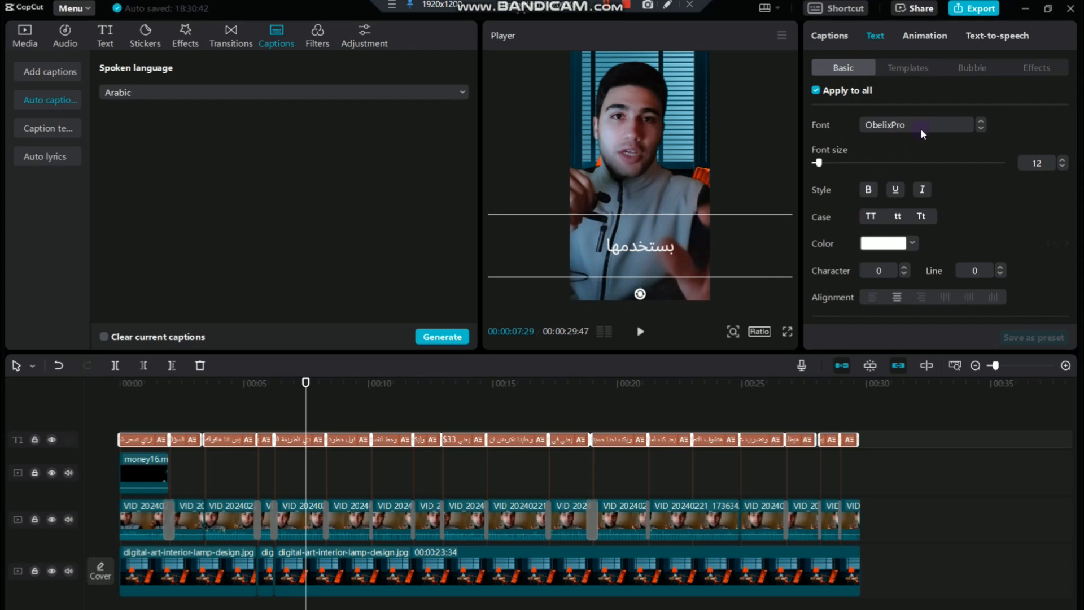
left_click(980, 127)
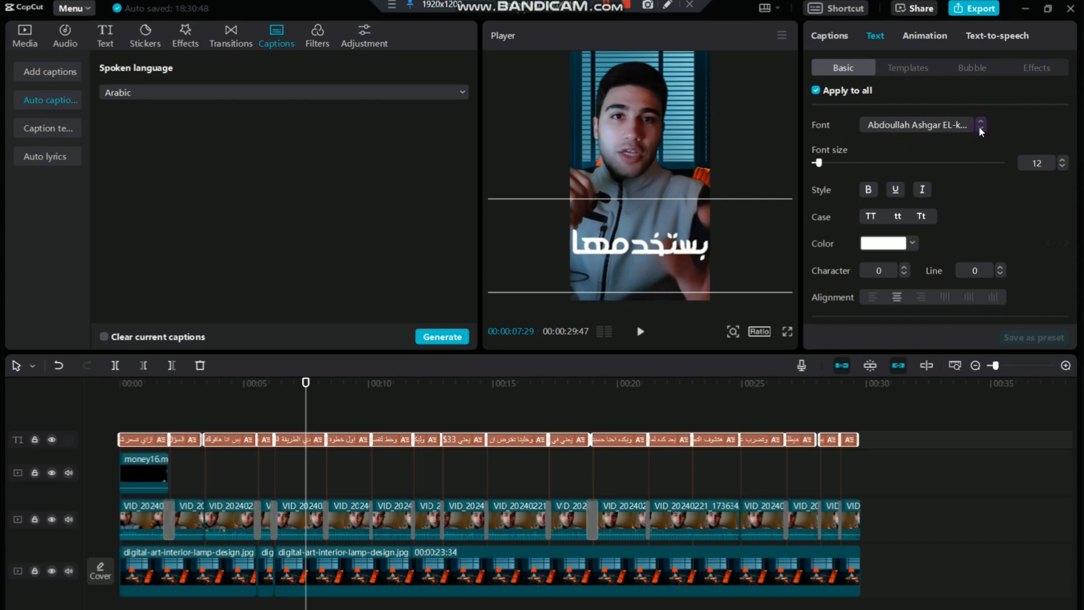
left_click(981, 127)
left_click(945, 125)
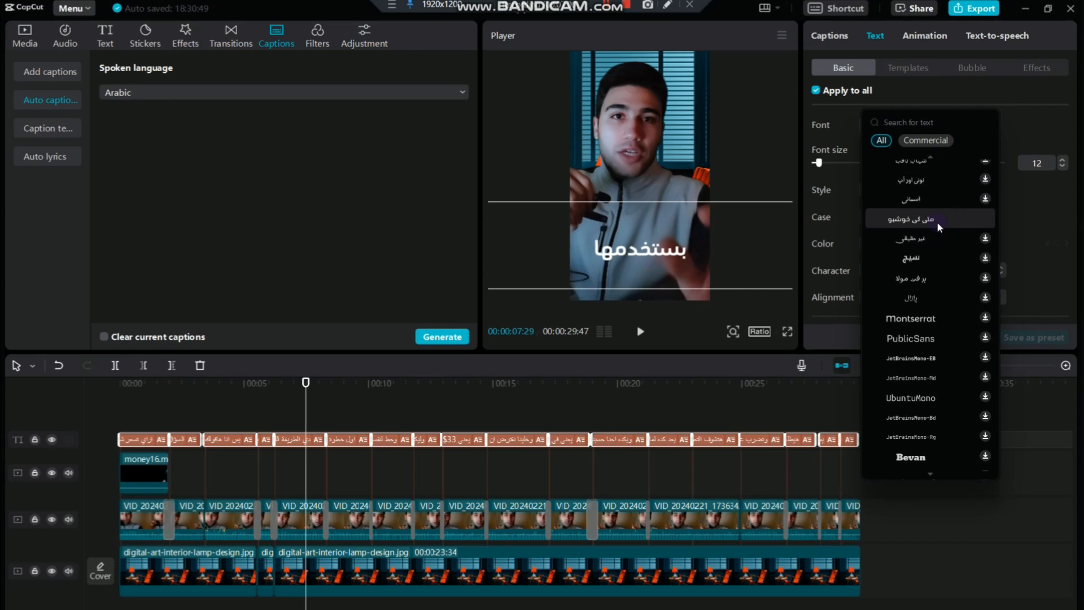
scroll(936, 221, "up", 3)
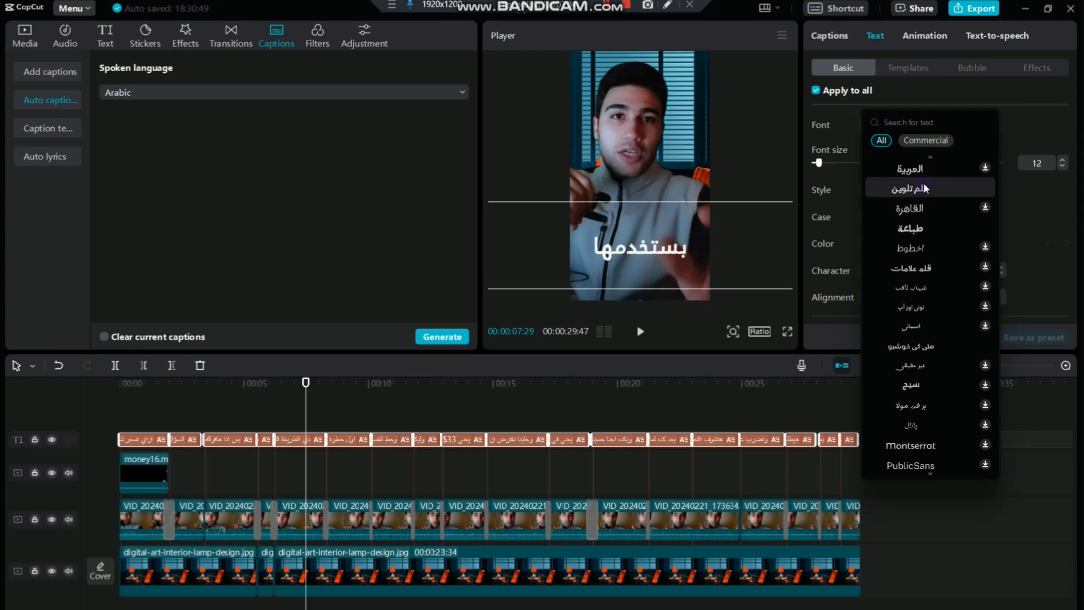
left_click(919, 349)
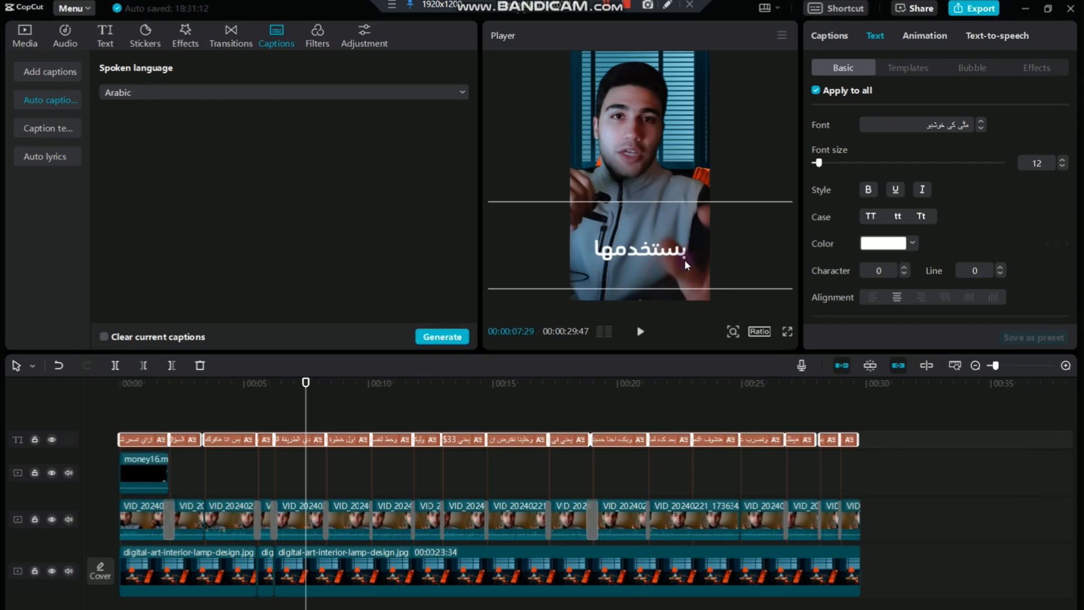
Enable a background behind all captions and choose the second background style with the tighter rounded box
scroll(907, 255, "down", 10)
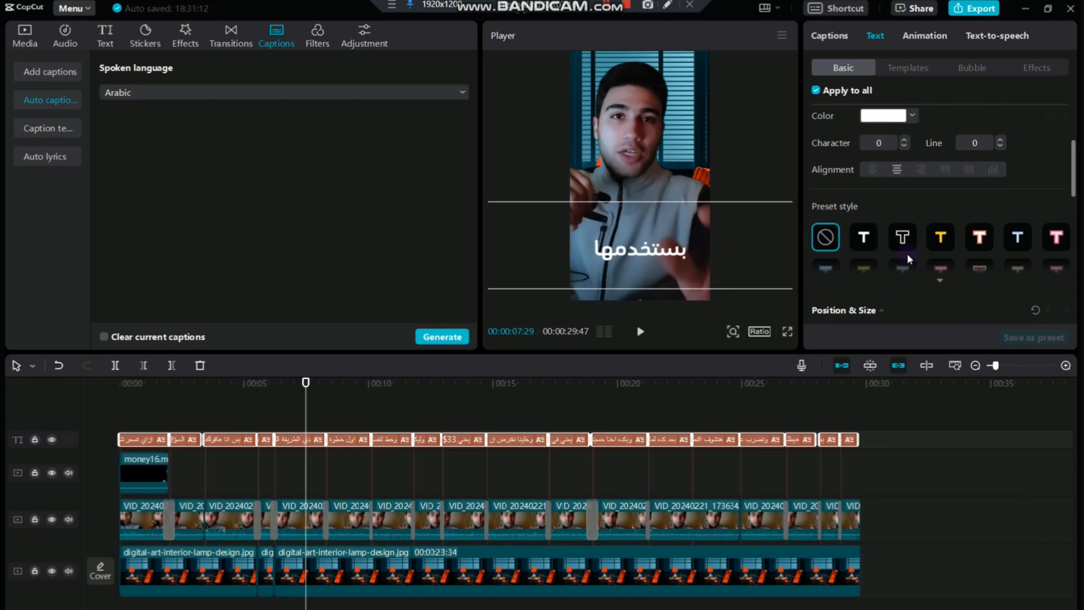
scroll(906, 252, "down", 4)
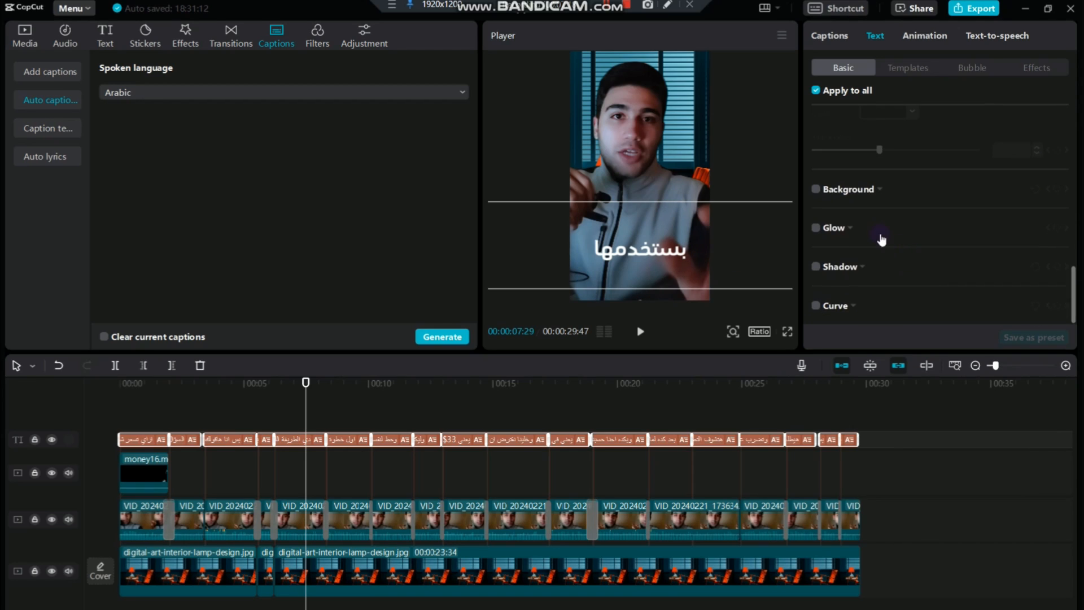
left_click(816, 190)
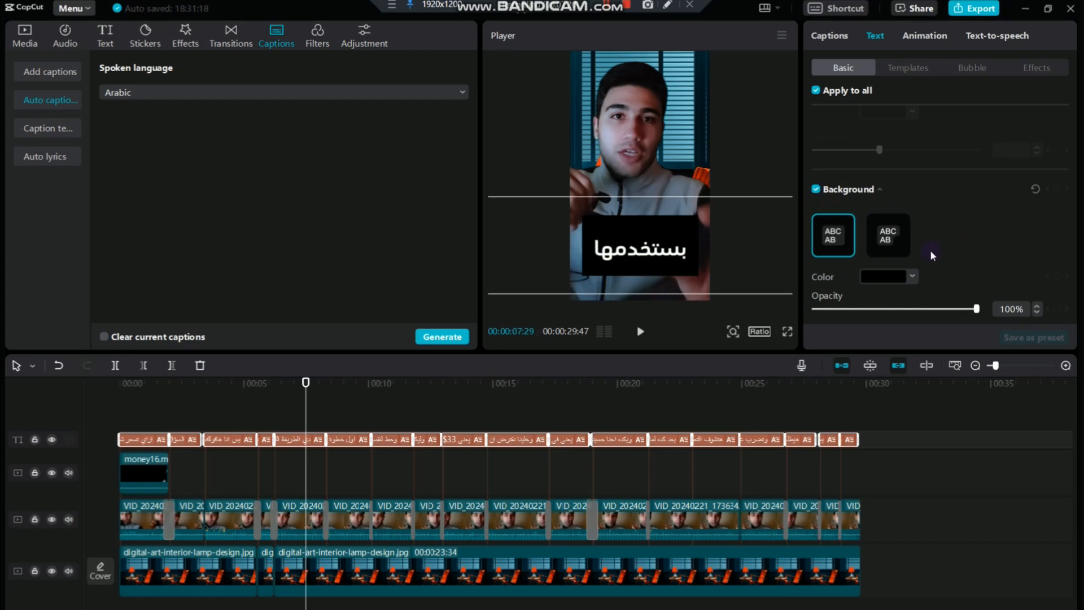
left_click(894, 234)
Set the caption background color to a dark purple, trying blue shades first
left_click(897, 276)
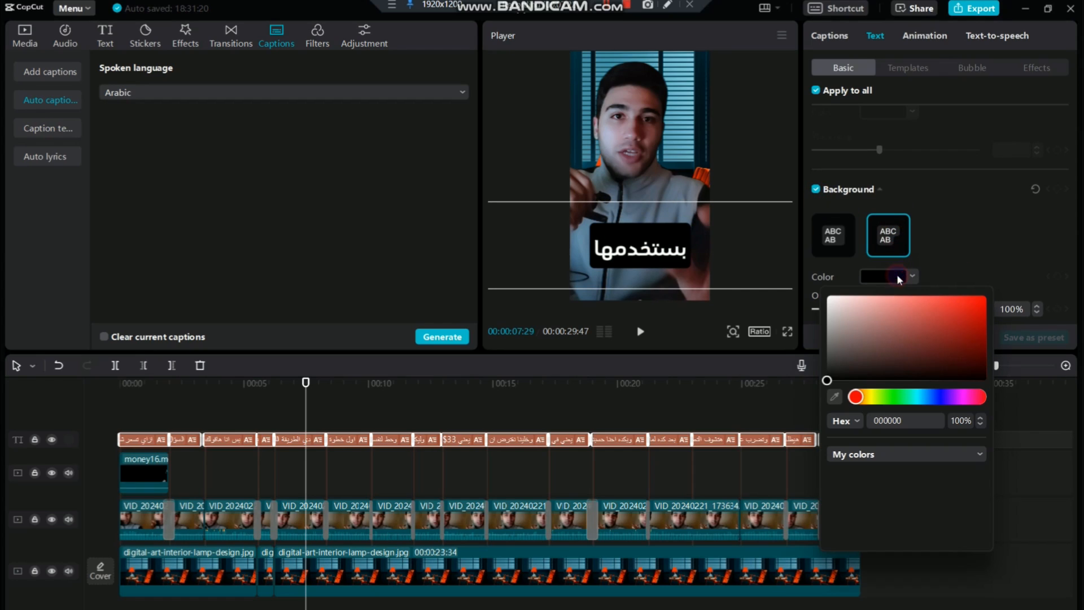
left_click(947, 397)
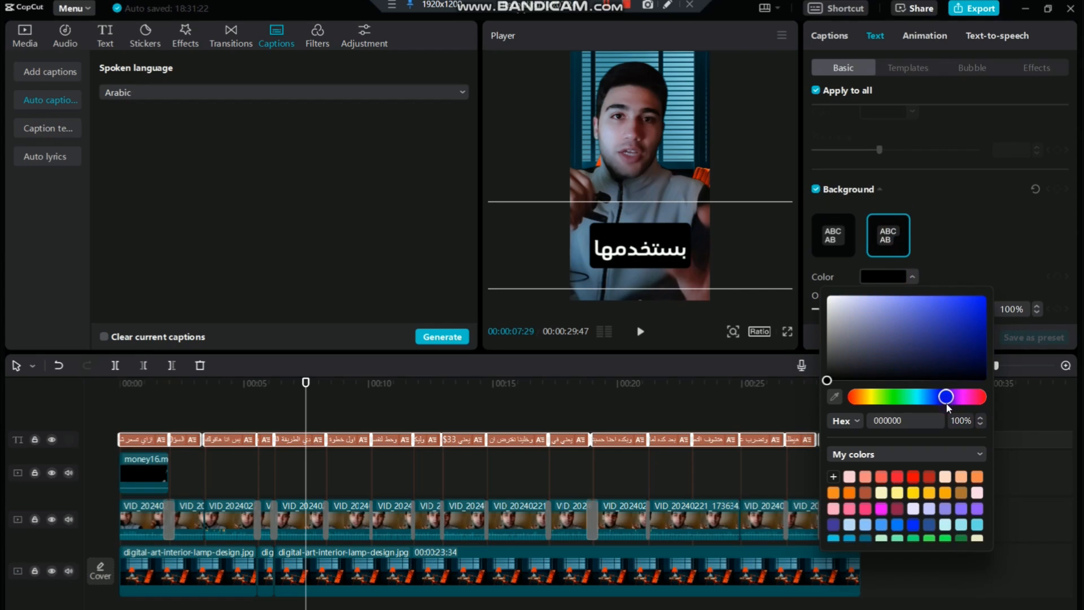
left_click(940, 336)
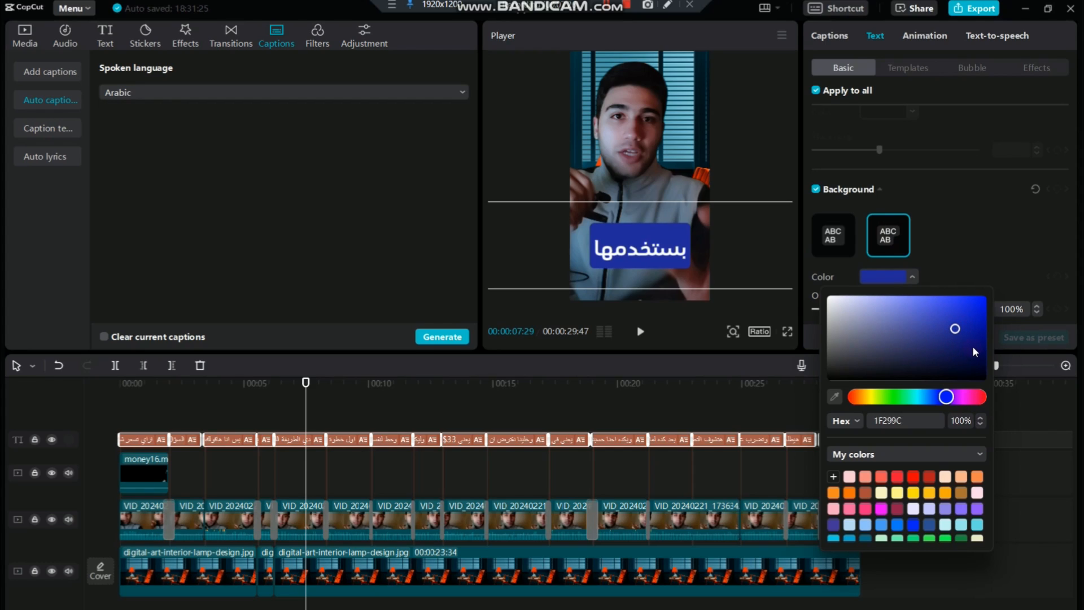
left_click(972, 348)
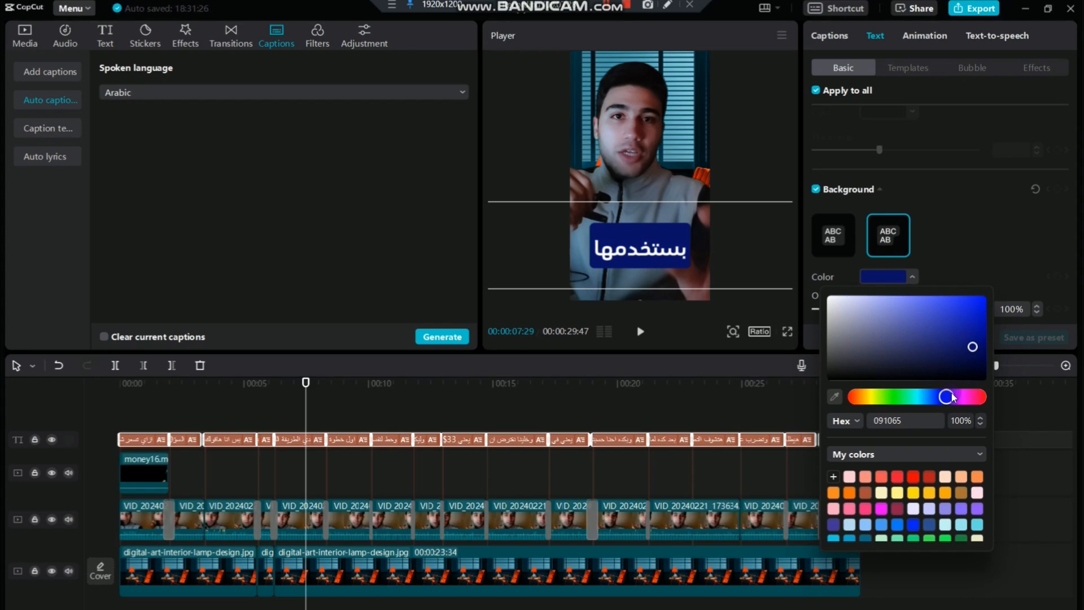
left_click_drag(952, 398, 956, 396)
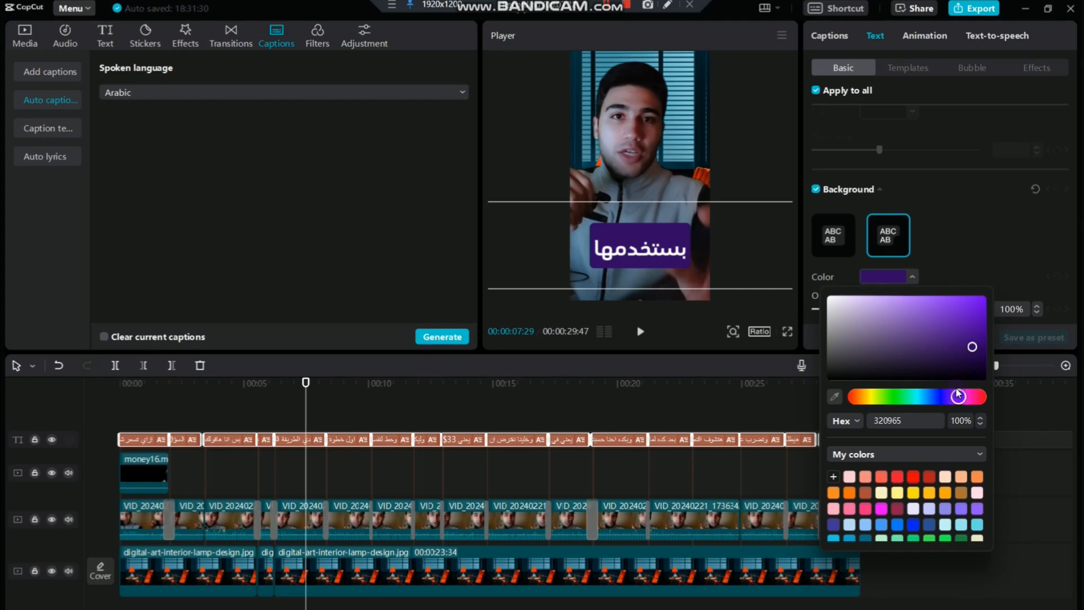
left_click_drag(966, 333, 969, 344)
left_click(978, 256)
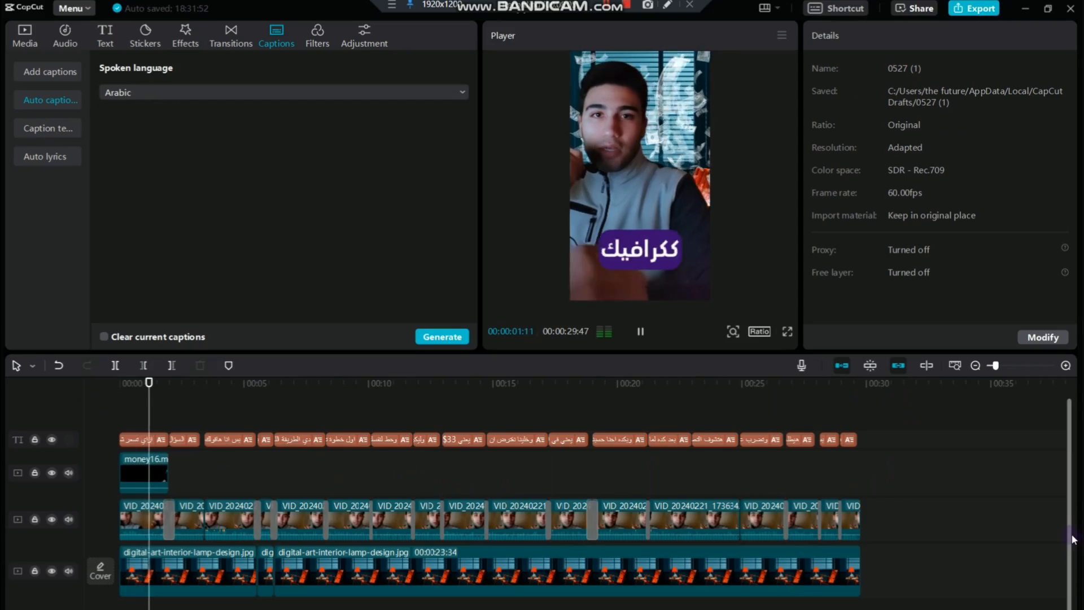